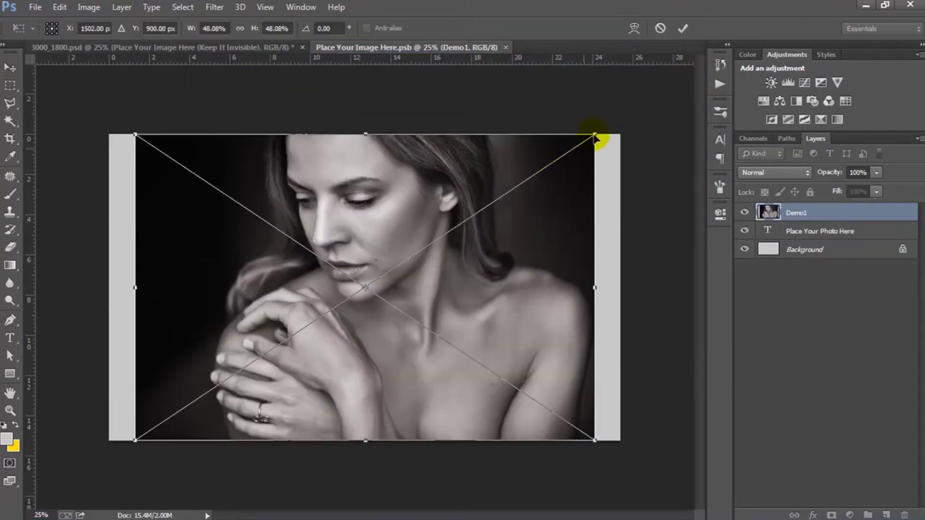
Scale the portrait to about 54%, nudge it lower, and save and close the smart object
{"action": "left_click_drag", "start_coordinate": [598, 131], "coordinate": [632, 121]}
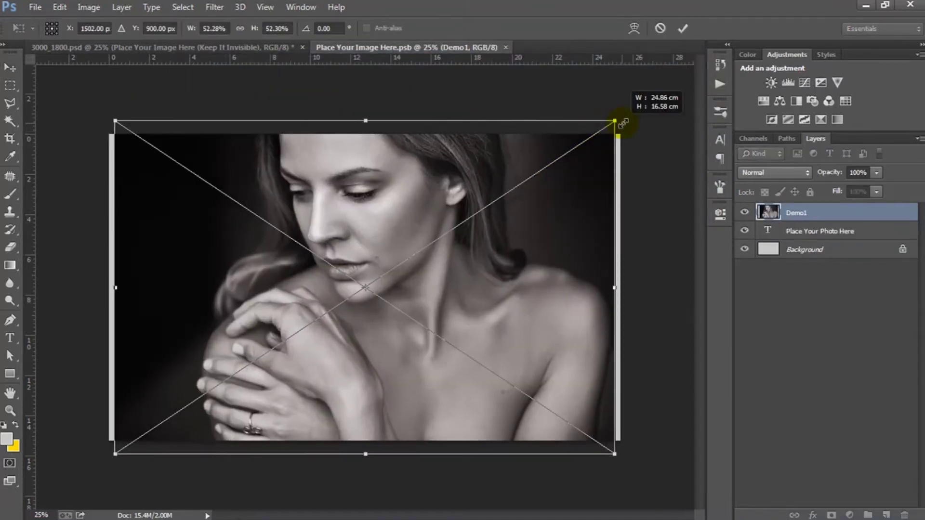
{"action": "left_click_drag", "start_coordinate": [559, 172], "coordinate": [561, 179]}
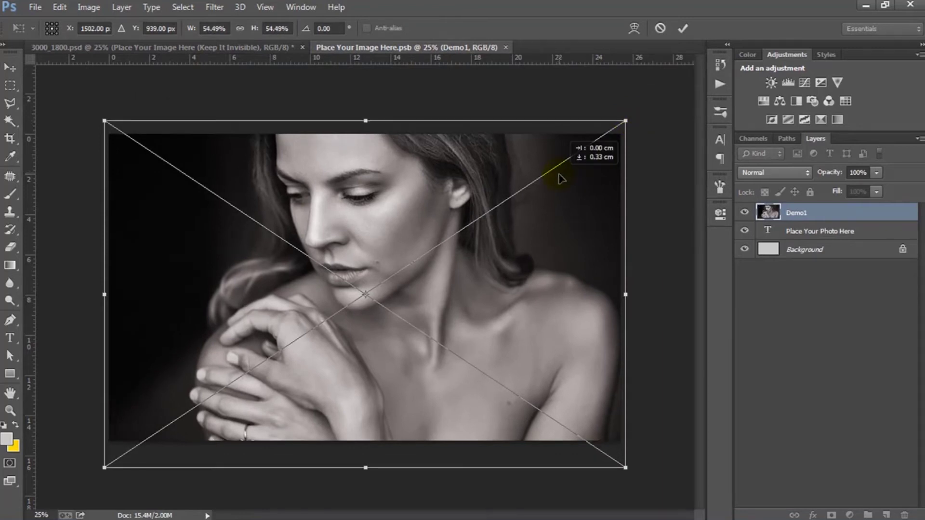
{"action": "key", "text": "Return"}
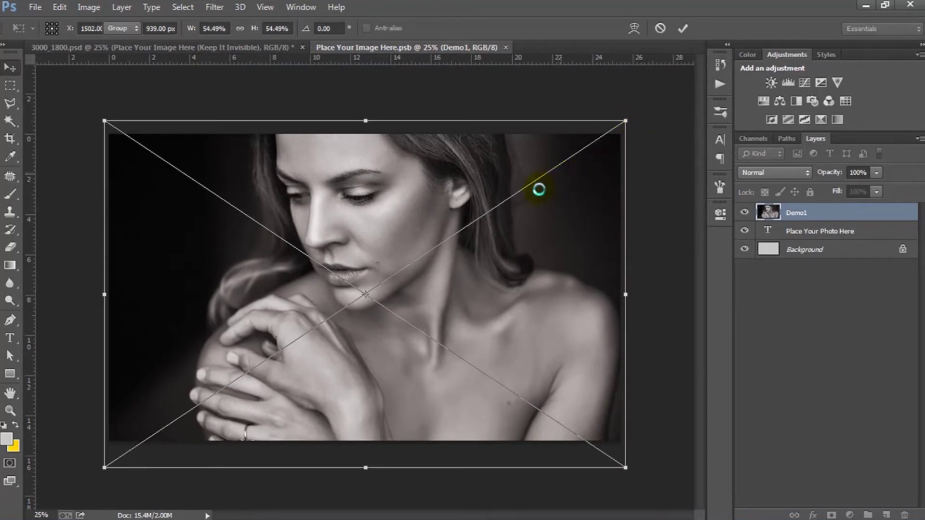
{"action": "left_click", "coordinate": [512, 47]}
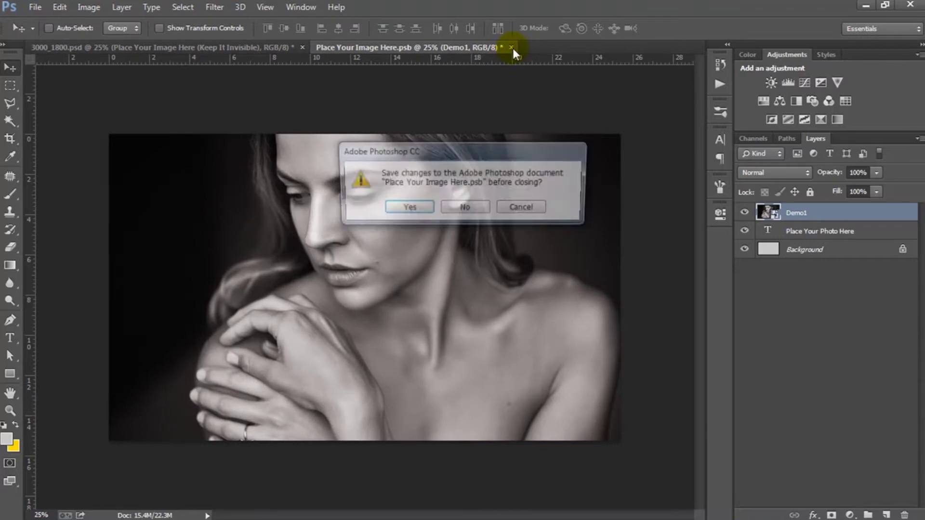
{"action": "left_click", "coordinate": [407, 209]}
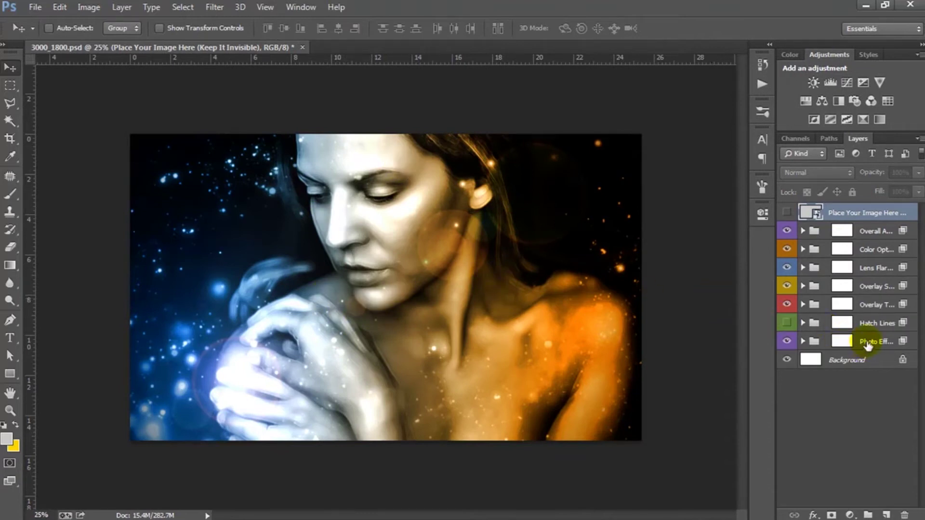
Expand the Photo Effects group, compare Photo Effect 1 and 2, and target the Original Photo mask
{"action": "left_click", "coordinate": [866, 343]}
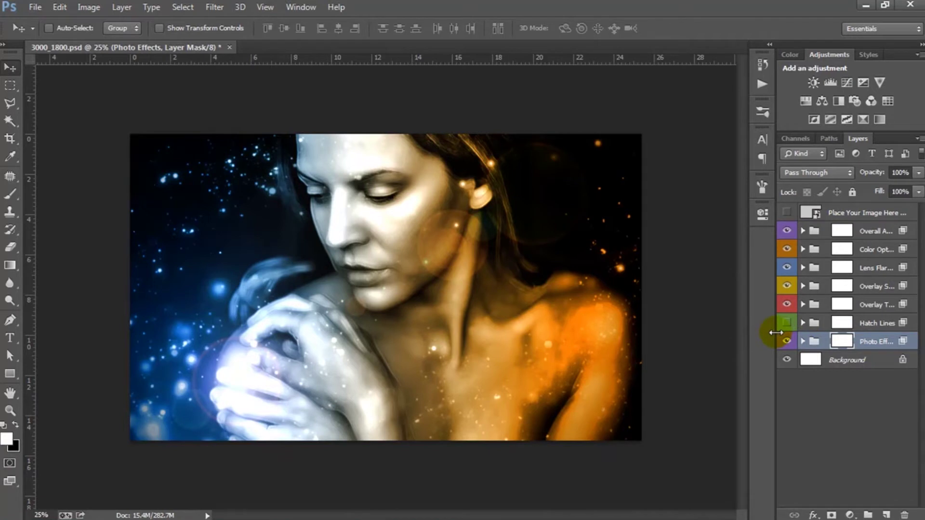
{"action": "left_click_drag", "start_coordinate": [776, 332], "coordinate": [734, 332]}
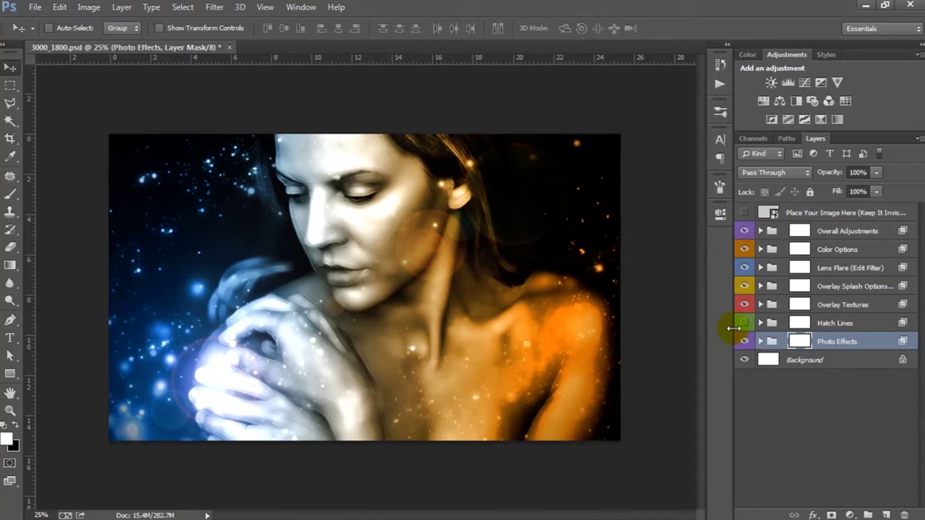
{"action": "left_click", "coordinate": [760, 342]}
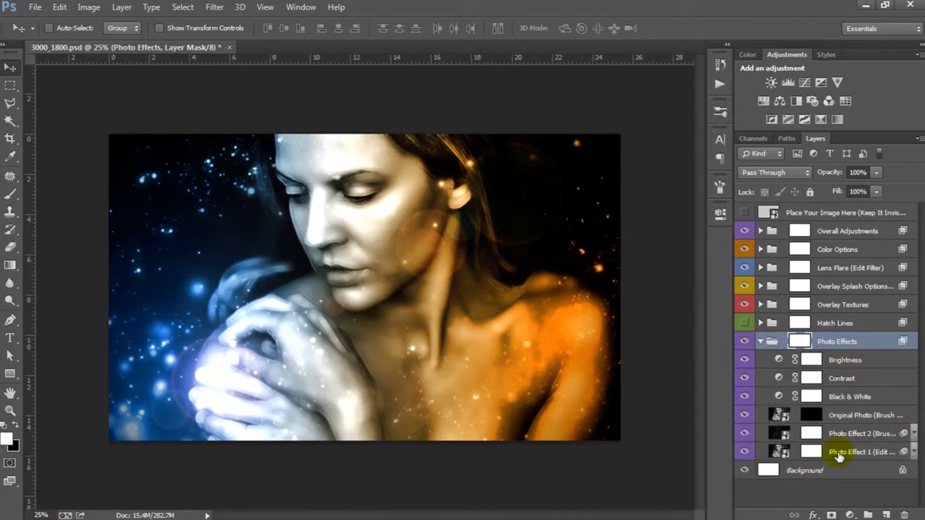
{"action": "left_click", "coordinate": [841, 452]}
{"action": "left_click", "coordinate": [745, 452]}
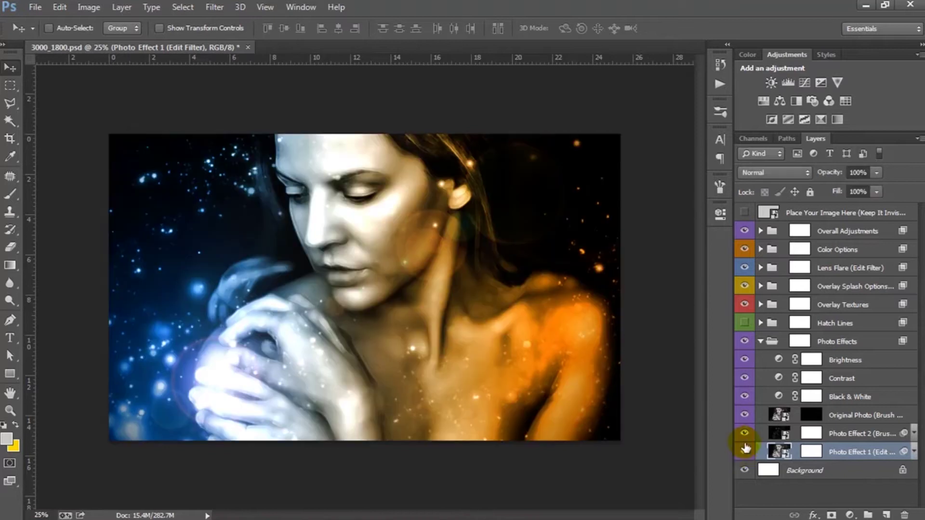
{"action": "left_click", "coordinate": [745, 434]}
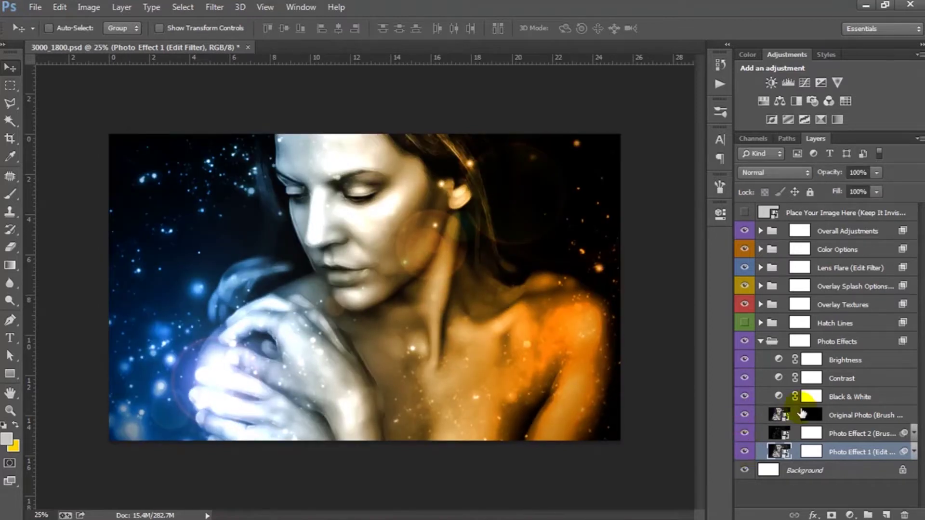
{"action": "left_click", "coordinate": [813, 418]}
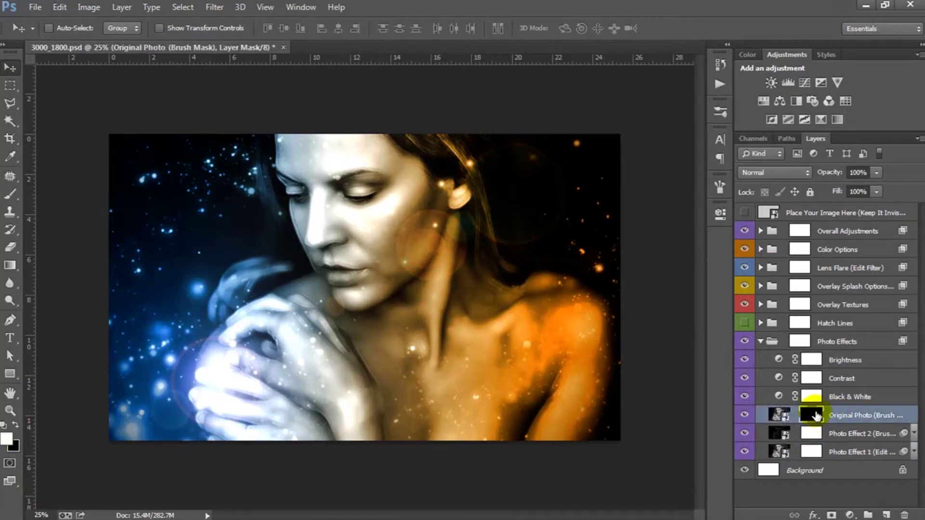
Set up a 184 px brush with white foreground on the Original Photo mask
{"action": "left_click", "coordinate": [10, 197]}
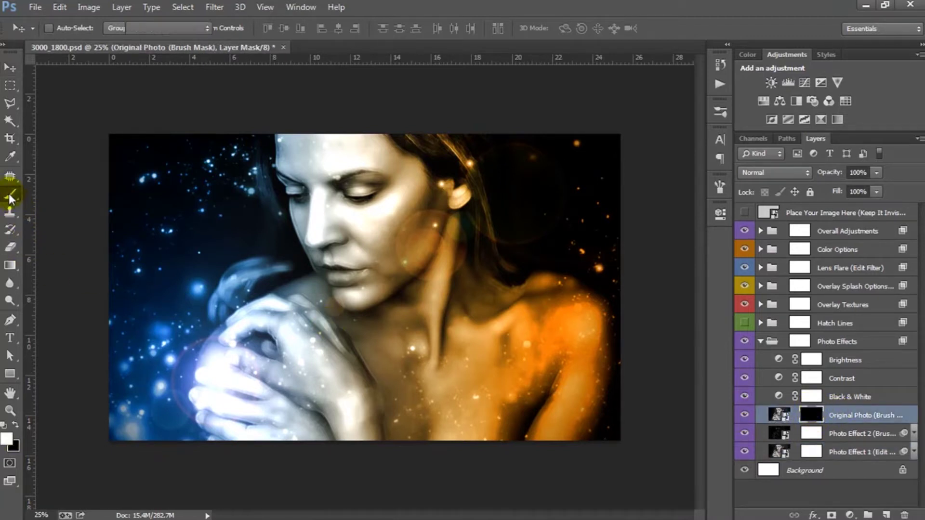
{"action": "right_click", "coordinate": [269, 228]}
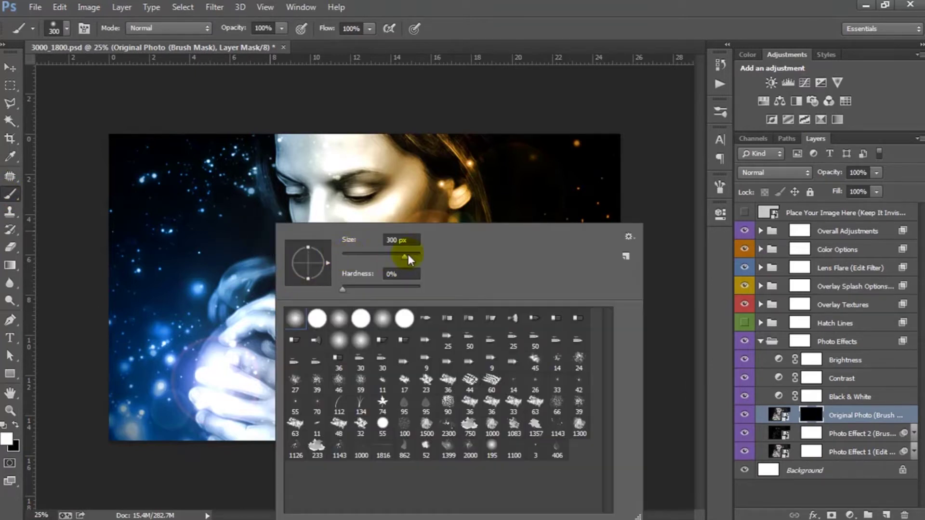
{"action": "left_click_drag", "start_coordinate": [405, 256], "coordinate": [396, 260]}
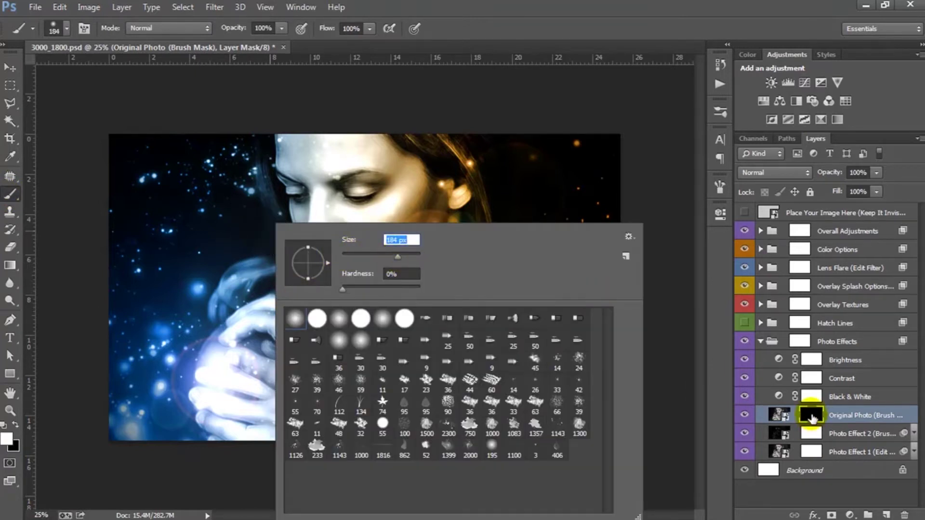
{"action": "key", "text": "Return"}
{"action": "left_click", "coordinate": [8, 439]}
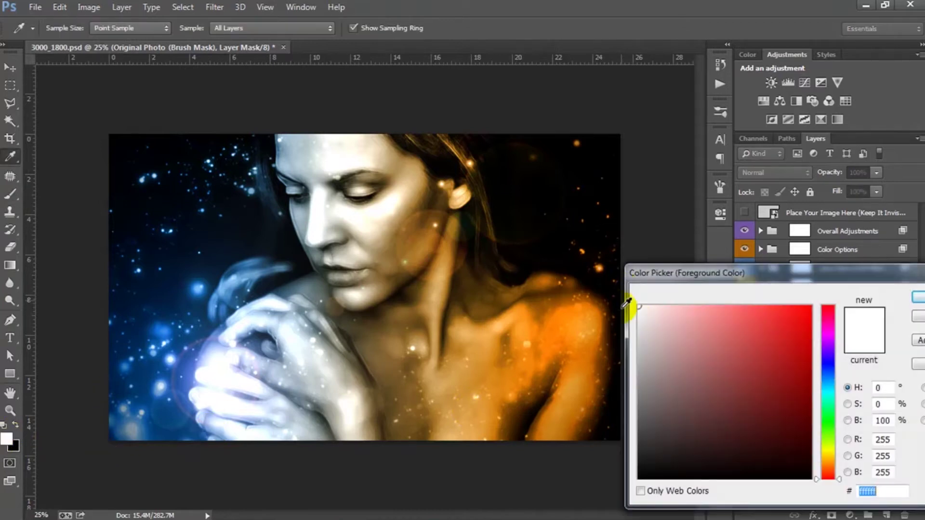
{"action": "left_click", "coordinate": [917, 298]}
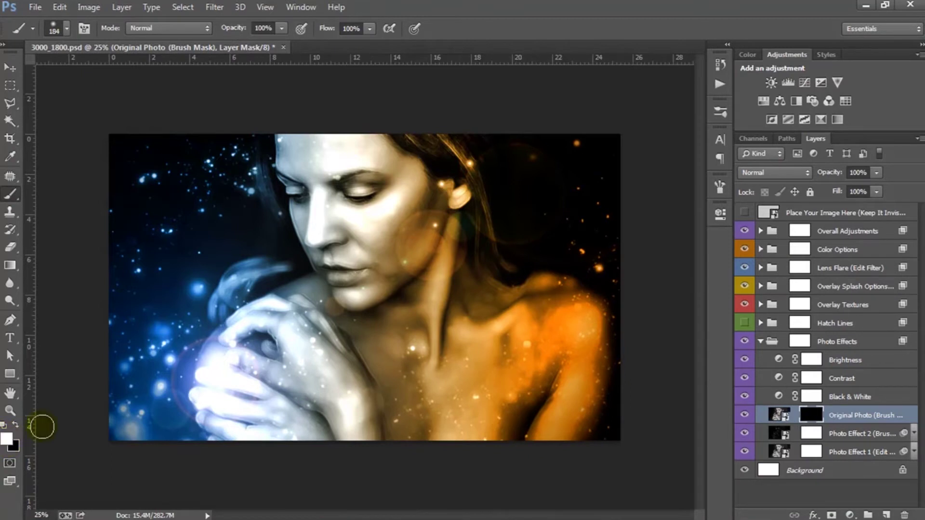
{"action": "left_click", "coordinate": [813, 416]}
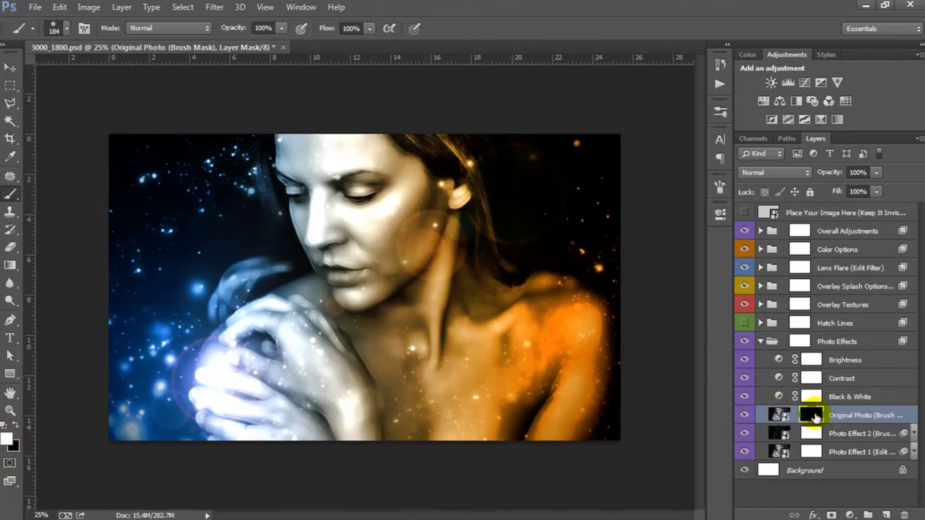
Zoom onto the face and paint white at 400 px, 50% opacity over eyes, nose and forehead
{"action": "key", "text": "ctrl+0"}
{"action": "key", "text": "ctrl+plus"}
{"action": "key", "text": "ctrl+plus"}
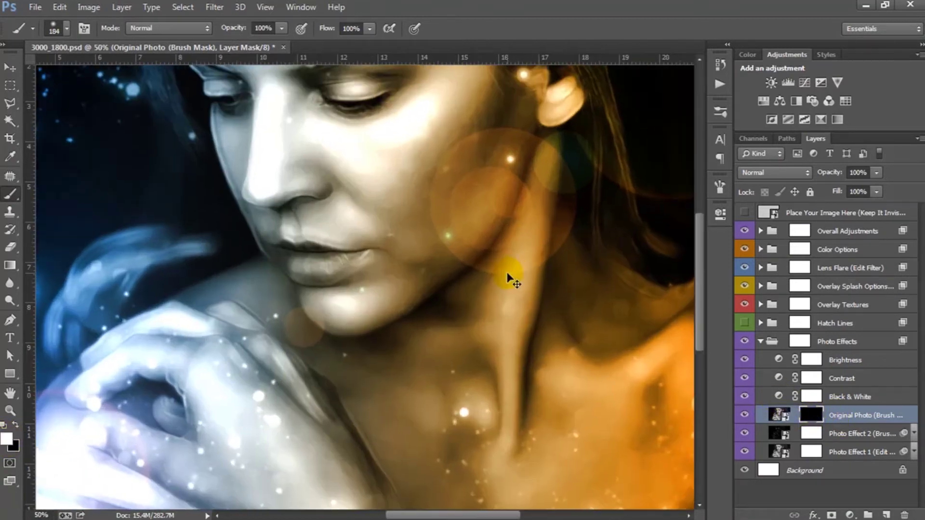
{"action": "key", "text": "ctrl+plus"}
{"action": "left_click_drag", "start_coordinate": [439, 145], "coordinate": [457, 317]}
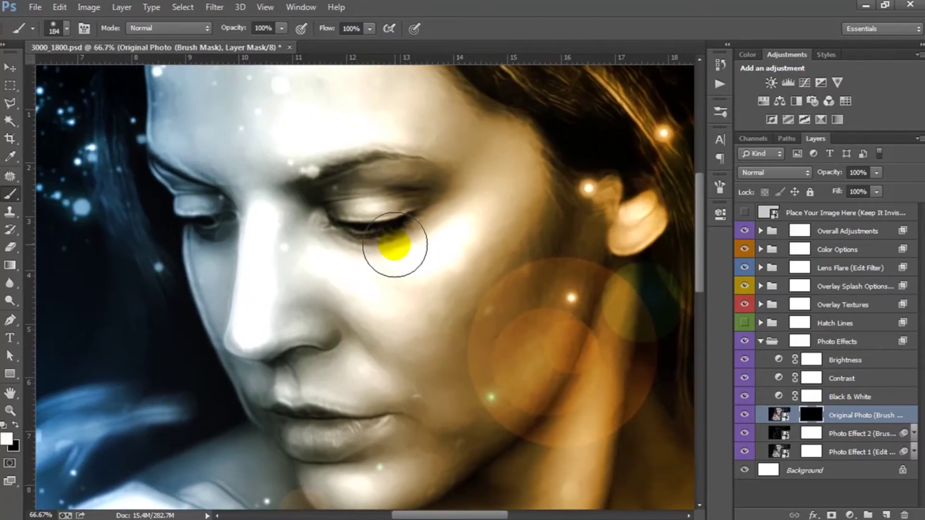
{"action": "key", "text": "bracketright"}
{"action": "key", "text": "bracketright"}
{"action": "key", "text": "bracketright"}
{"action": "left_click_drag", "start_coordinate": [405, 222], "coordinate": [383, 217]}
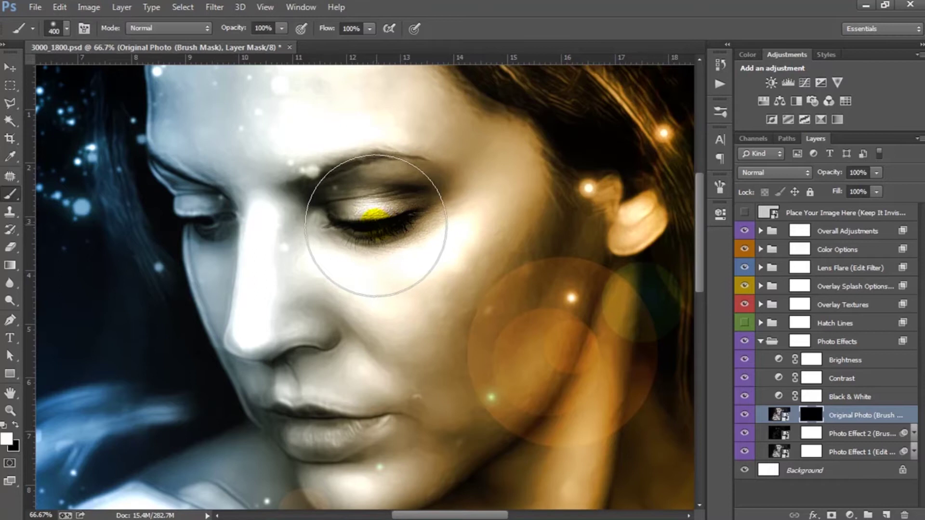
{"action": "left_click", "coordinate": [282, 28]}
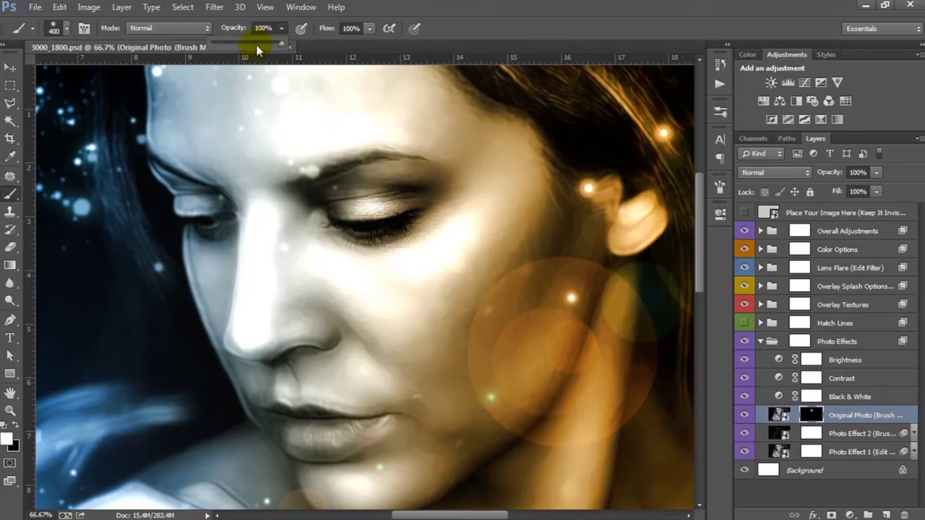
{"action": "mouse_move", "coordinate": [227, 154]}
{"action": "left_mouse_down"}
{"action": "mouse_move", "coordinate": [248, 217]}
{"action": "mouse_move", "coordinate": [244, 248]}
{"action": "mouse_move", "coordinate": [270, 311]}
{"action": "mouse_move", "coordinate": [264, 324]}
{"action": "mouse_move", "coordinate": [337, 409]}
{"action": "left_mouse_up"}
{"action": "left_click", "coordinate": [400, 280]}
{"action": "mouse_move", "coordinate": [400, 279]}
{"action": "left_mouse_down"}
{"action": "mouse_move", "coordinate": [475, 213]}
{"action": "mouse_move", "coordinate": [411, 304]}
{"action": "mouse_move", "coordinate": [337, 128]}
{"action": "mouse_move", "coordinate": [281, 164]}
{"action": "mouse_move", "coordinate": [501, 176]}
{"action": "mouse_move", "coordinate": [557, 216]}
{"action": "mouse_move", "coordinate": [547, 272]}
{"action": "mouse_move", "coordinate": [455, 307]}
{"action": "mouse_move", "coordinate": [428, 182]}
{"action": "mouse_move", "coordinate": [444, 258]}
{"action": "mouse_move", "coordinate": [374, 313]}
{"action": "mouse_move", "coordinate": [380, 284]}
{"action": "left_mouse_up"}
Paint the cheek and neck with a 200 px brush, then zoom back out
{"action": "key", "text": "bracketleft"}
{"action": "key", "text": "bracketleft"}
{"action": "mouse_move", "coordinate": [609, 250]}
{"action": "left_mouse_down"}
{"action": "mouse_move", "coordinate": [558, 458]}
{"action": "mouse_move", "coordinate": [592, 214]}
{"action": "mouse_move", "coordinate": [565, 258]}
{"action": "mouse_move", "coordinate": [320, 289]}
{"action": "mouse_move", "coordinate": [207, 145]}
{"action": "mouse_move", "coordinate": [274, 269]}
{"action": "mouse_move", "coordinate": [403, 221]}
{"action": "left_mouse_up"}
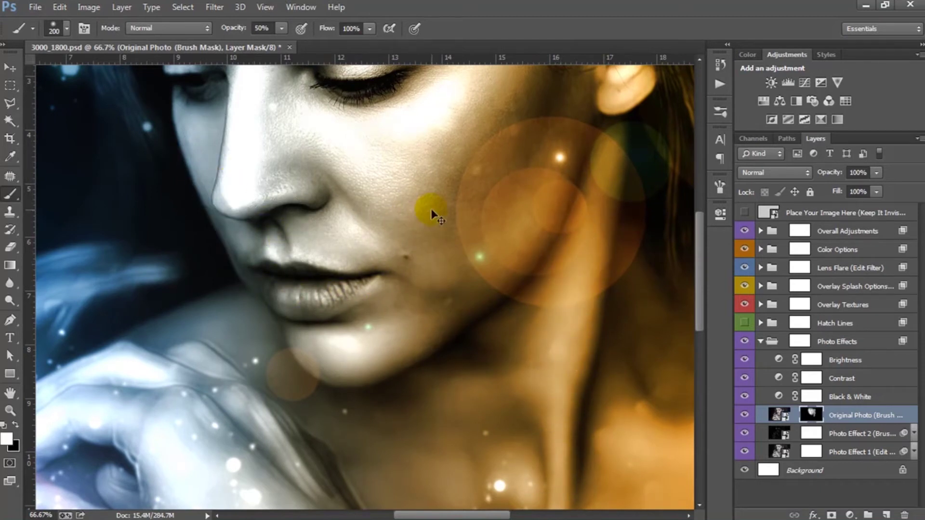
{"action": "key", "text": "ctrl+minus"}
{"action": "key", "text": "ctrl+minus"}
{"action": "key", "text": "ctrl+minus"}
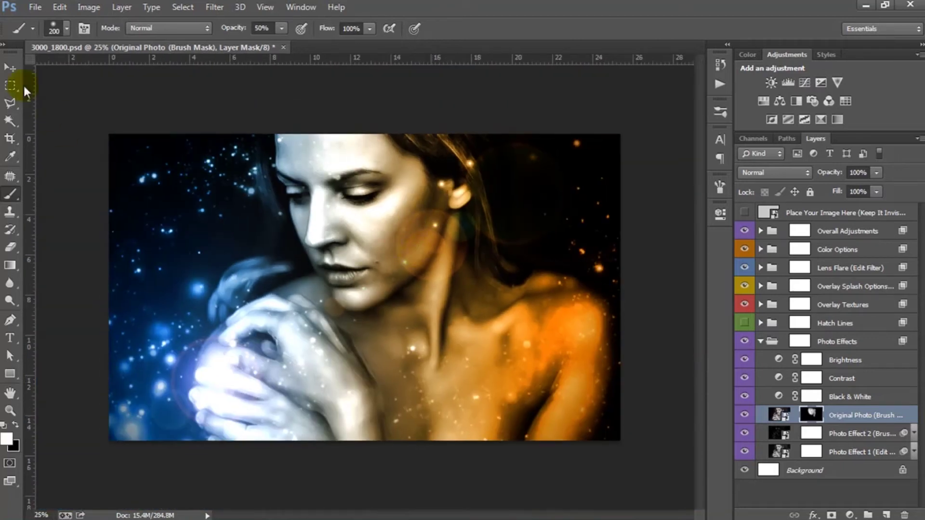
{"action": "left_click", "coordinate": [14, 69]}
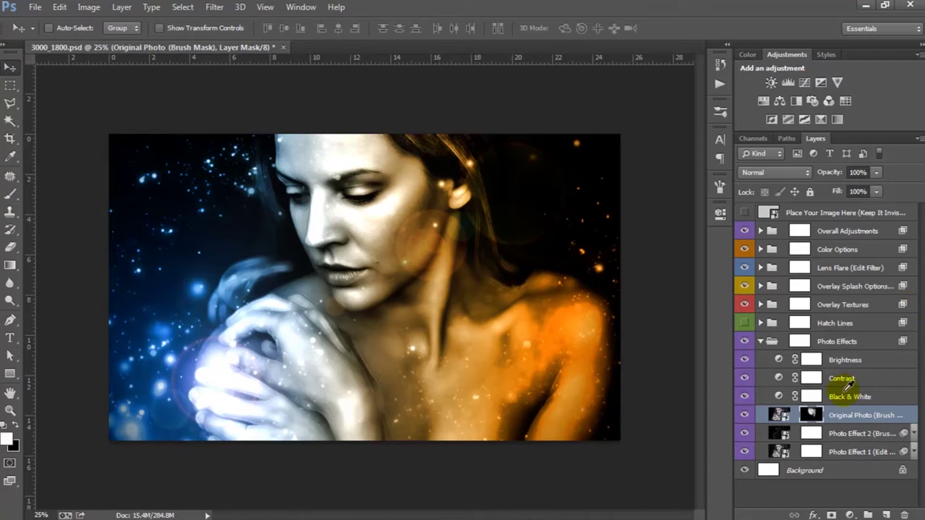
Set the Contrast layer's Levels to midtone 0.91 and white point 233
{"action": "left_click", "coordinate": [844, 392]}
{"action": "left_click", "coordinate": [838, 381]}
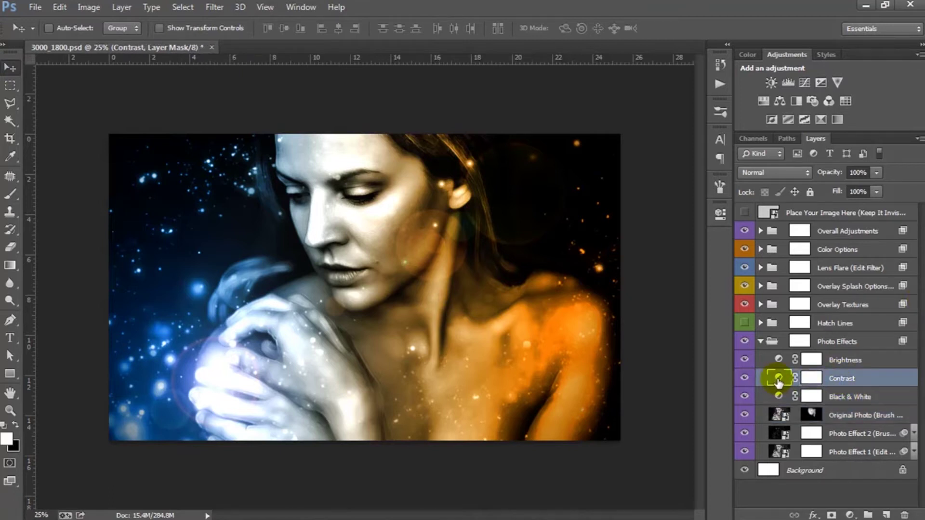
{"action": "double_click", "coordinate": [778, 377]}
{"action": "left_click_drag", "start_coordinate": [621, 352], "coordinate": [620, 353]}
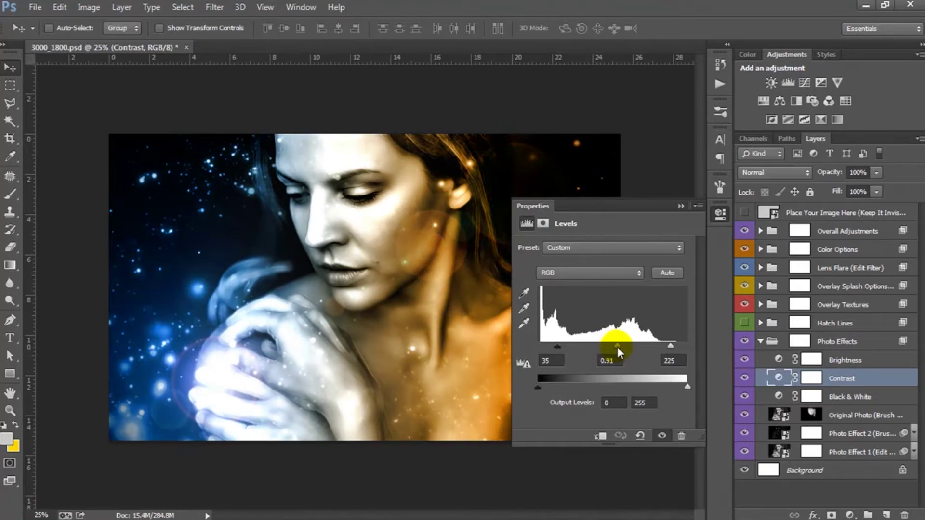
{"action": "left_click", "coordinate": [675, 361]}
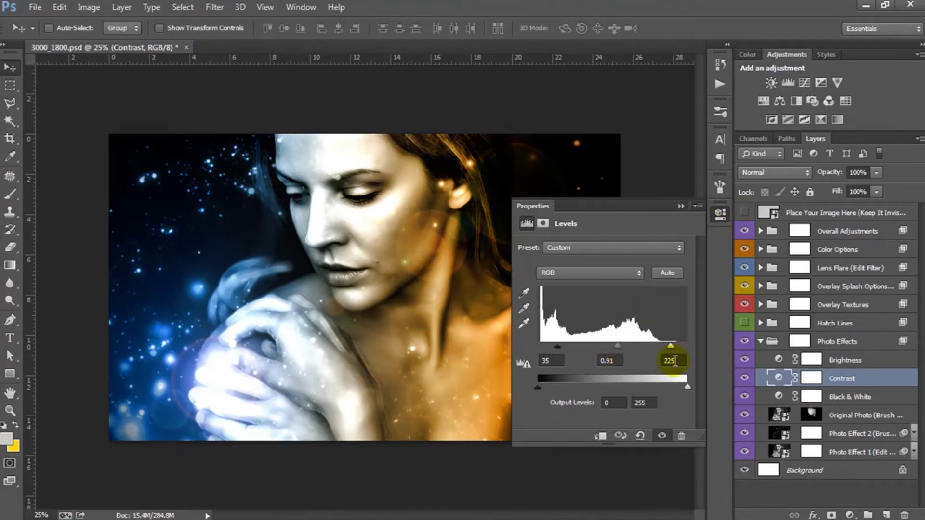
{"action": "left_click_drag", "start_coordinate": [671, 347], "coordinate": [675, 346]}
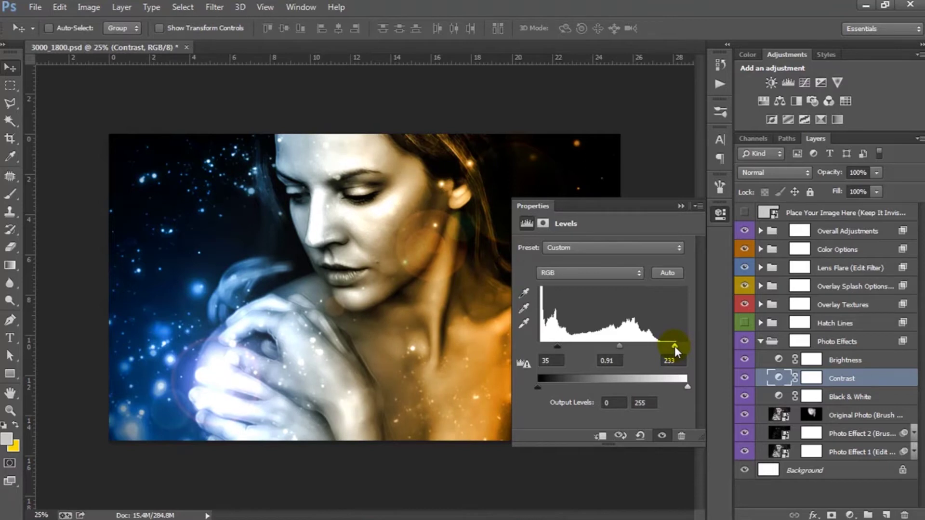
{"action": "left_click", "coordinate": [719, 215]}
Set the Brightness adjustment to brightness 17 and contrast 4
{"action": "left_click", "coordinate": [783, 361]}
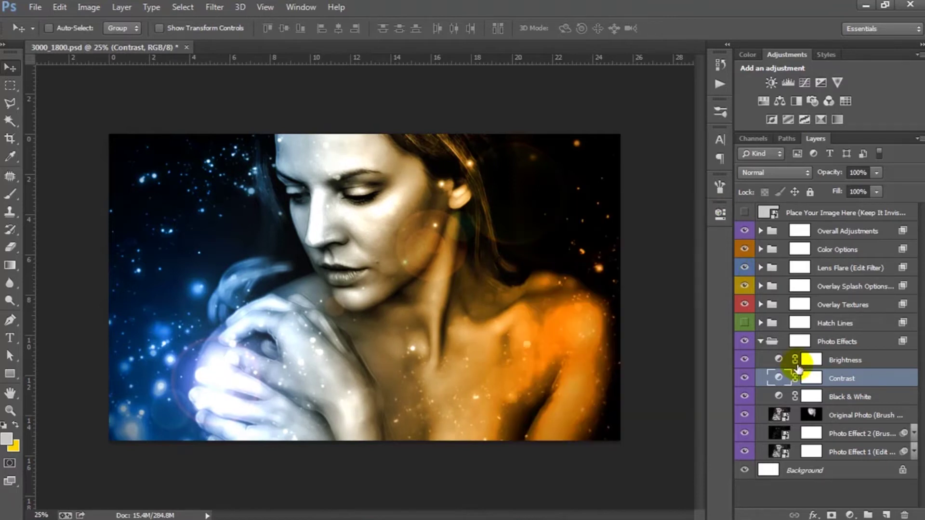
{"action": "double_click", "coordinate": [783, 360]}
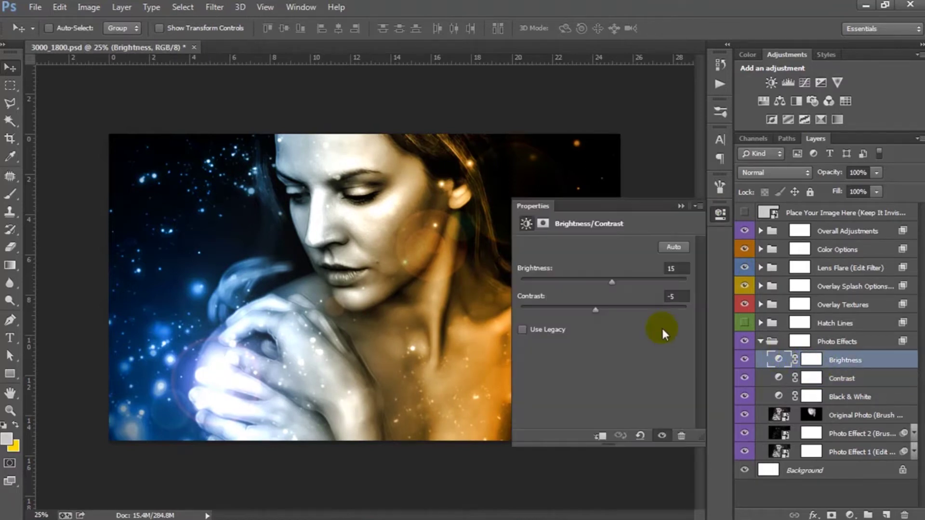
{"action": "left_click_drag", "start_coordinate": [612, 284], "coordinate": [623, 285]}
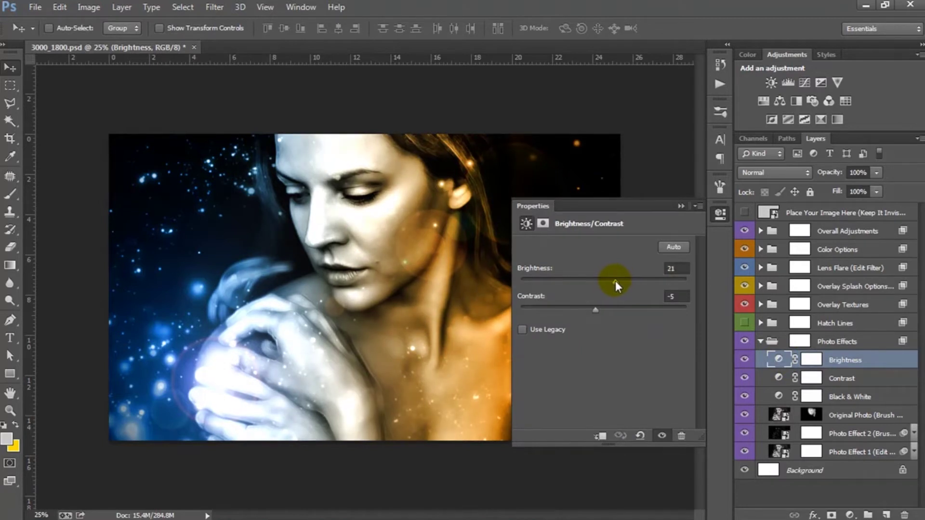
{"action": "left_click_drag", "start_coordinate": [616, 286], "coordinate": [613, 285]}
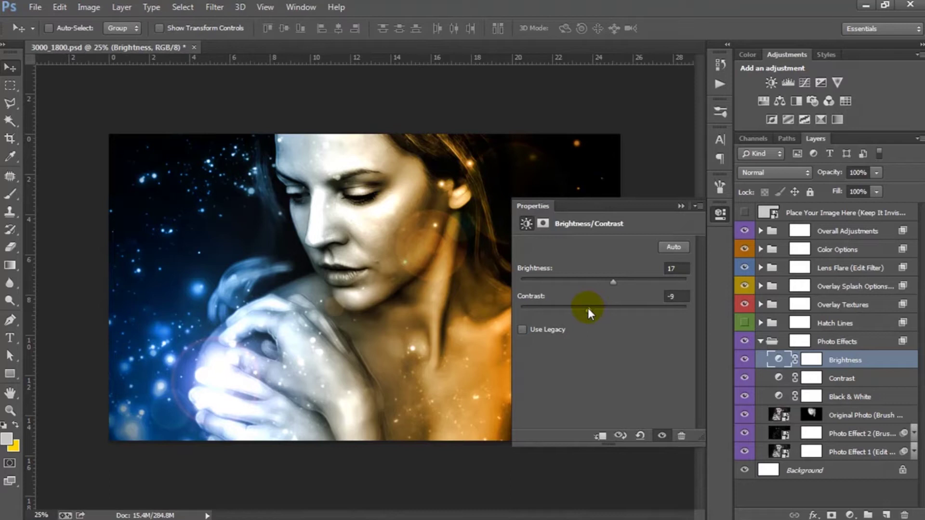
{"action": "left_click_drag", "start_coordinate": [574, 313], "coordinate": [616, 309]}
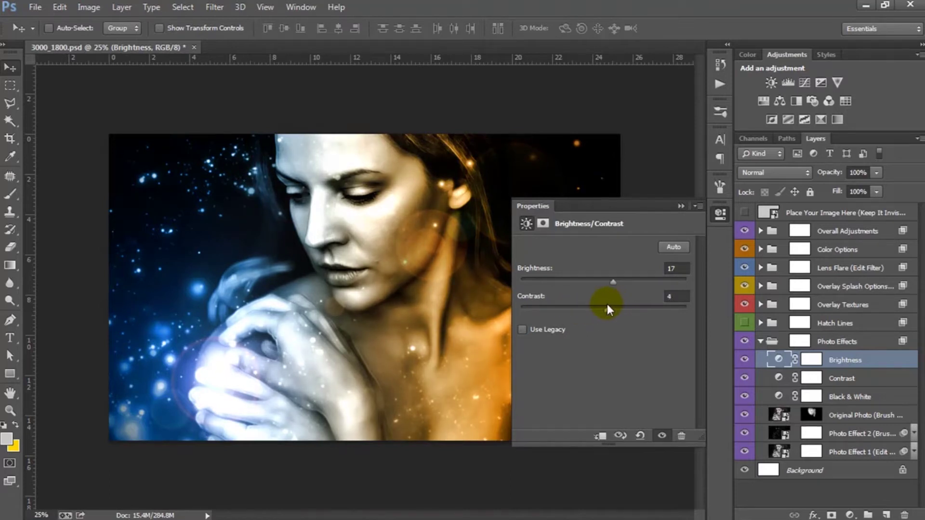
{"action": "left_click", "coordinate": [720, 214]}
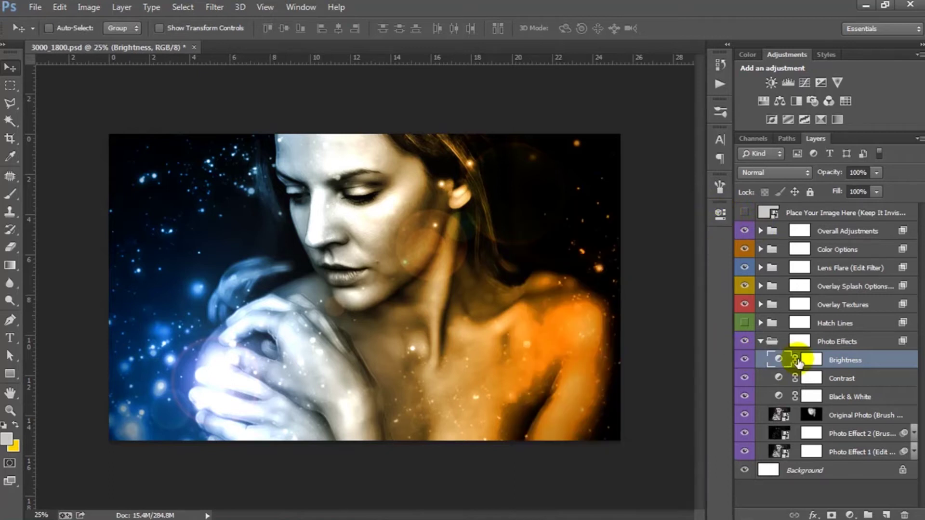
{"action": "left_click", "coordinate": [769, 343]}
Collapse Photo Effects, show and expand Hatch Lines, and compare its layers' visibility
{"action": "left_click", "coordinate": [761, 343]}
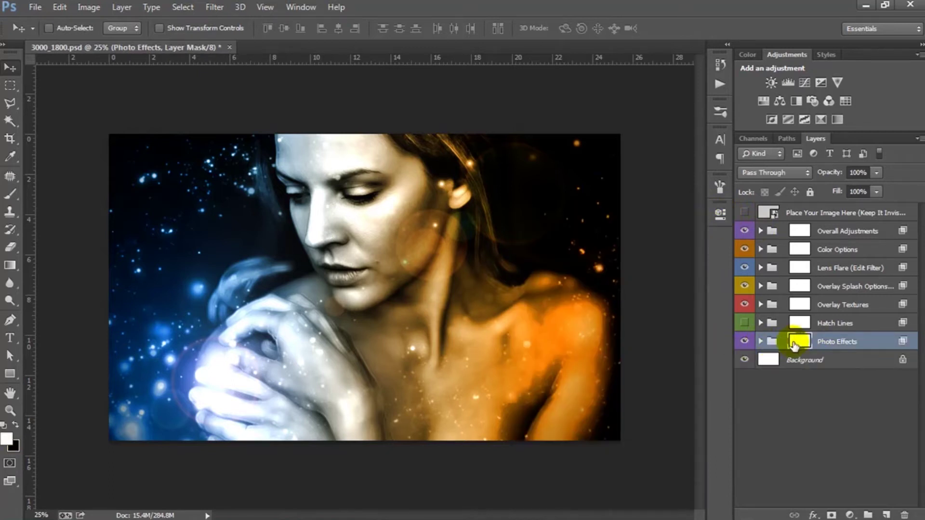
{"action": "left_click", "coordinate": [768, 324]}
{"action": "left_click", "coordinate": [760, 324]}
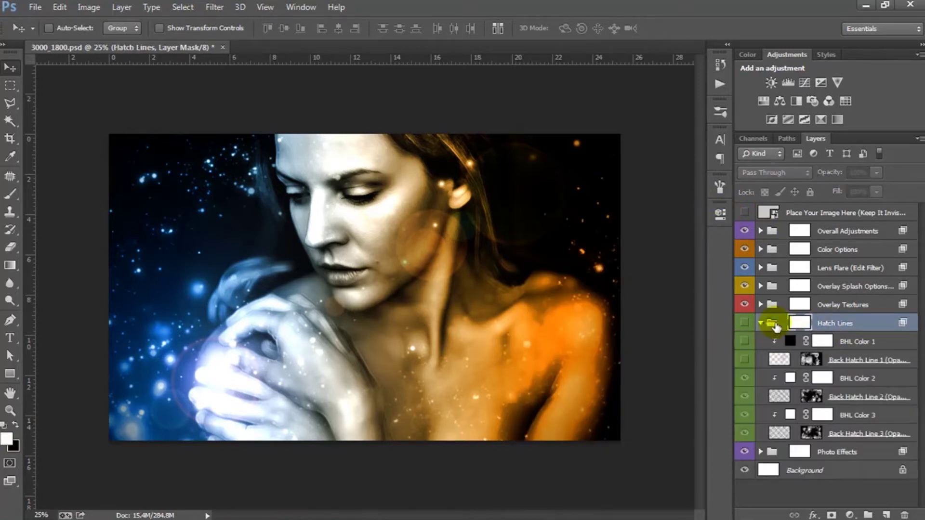
{"action": "left_click", "coordinate": [745, 325]}
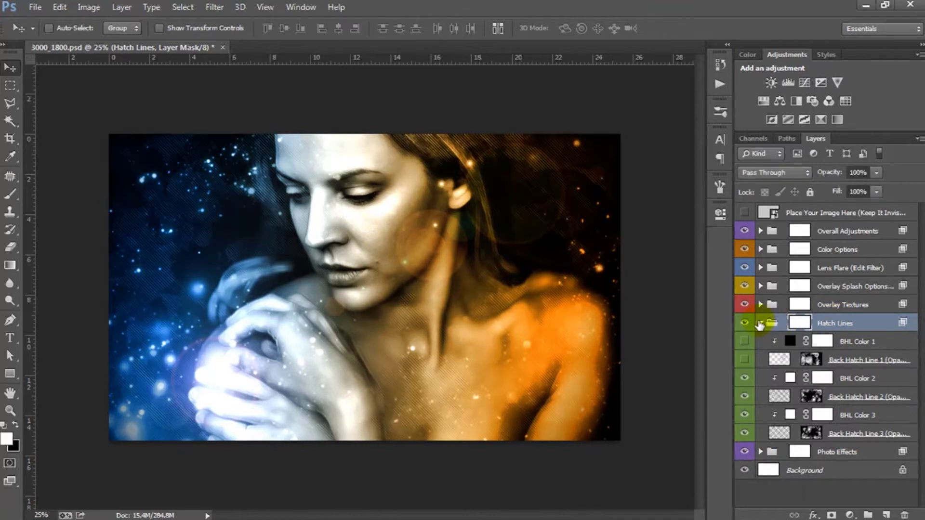
{"action": "key", "text": "ctrl+plus"}
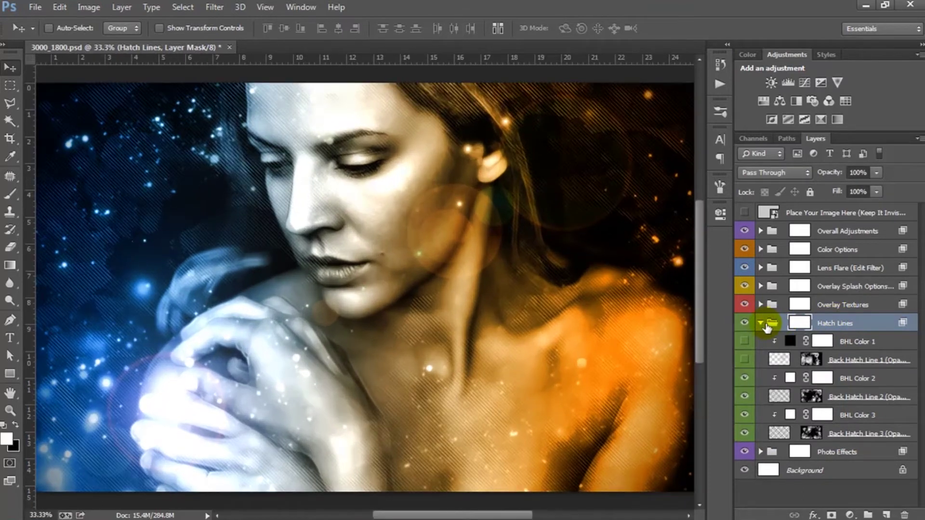
{"action": "left_click", "coordinate": [840, 433]}
{"action": "left_click", "coordinate": [744, 435]}
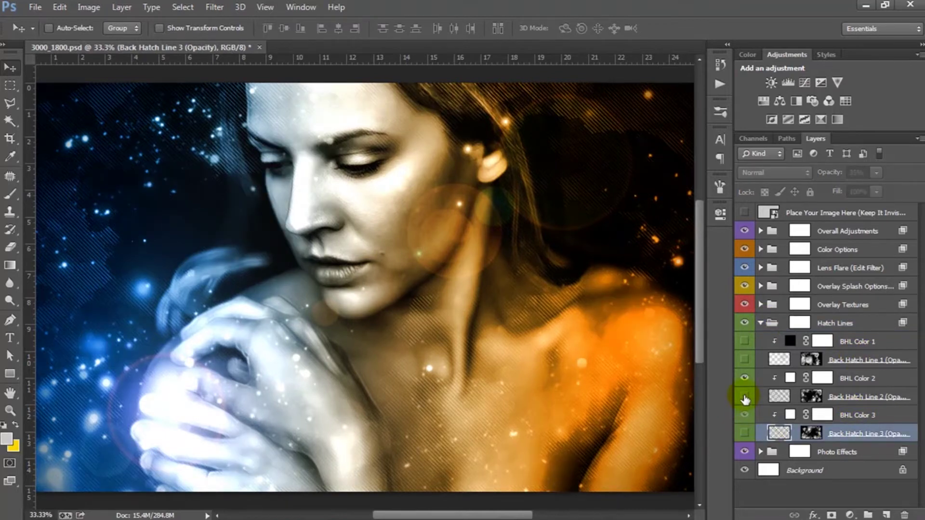
{"action": "left_click", "coordinate": [745, 397]}
{"action": "left_click", "coordinate": [744, 433]}
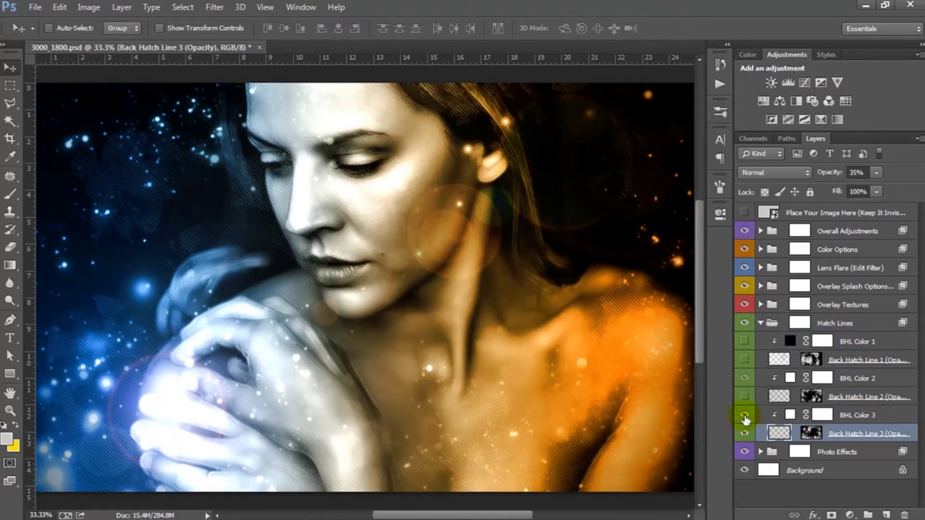
{"action": "left_click", "coordinate": [744, 415]}
Give the BHL Color 3 fill layer a pure white colour
{"action": "left_click", "coordinate": [790, 416]}
{"action": "double_click", "coordinate": [789, 415]}
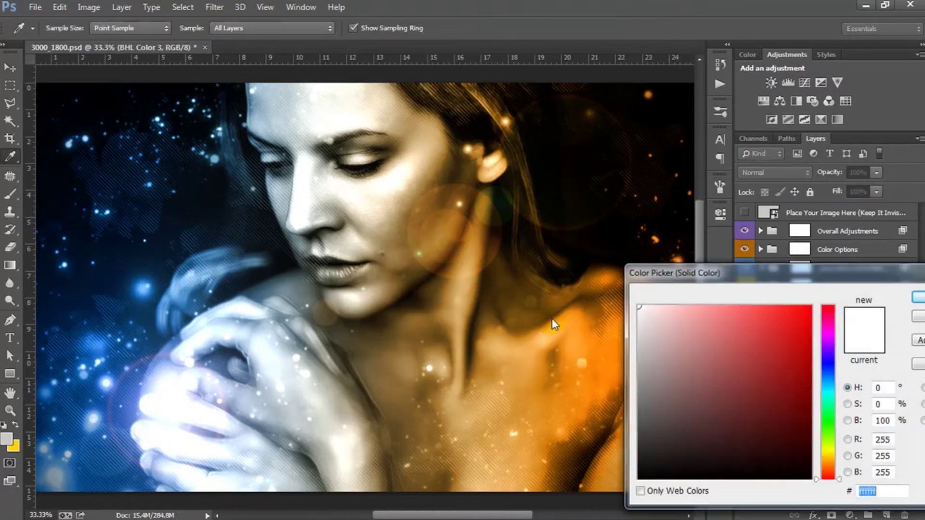
{"action": "left_click_drag", "start_coordinate": [208, 264], "coordinate": [228, 260]}
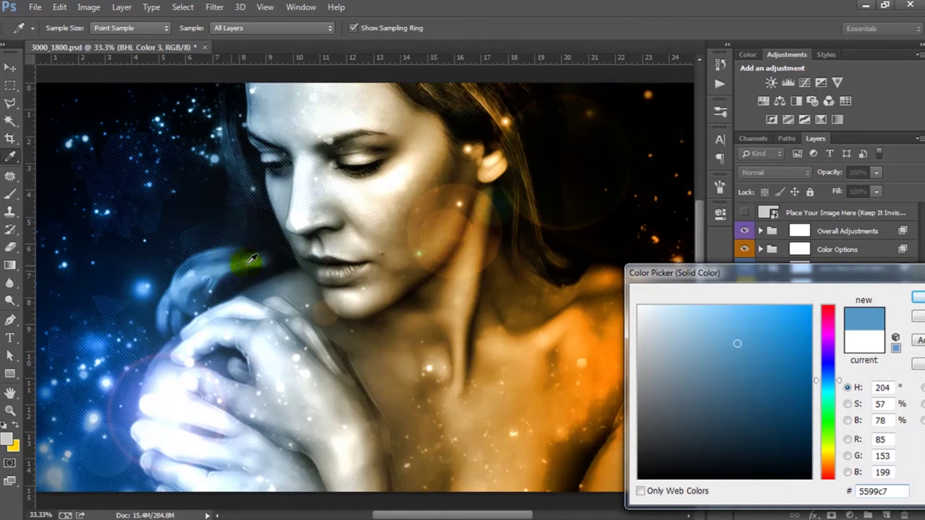
{"action": "left_click", "coordinate": [445, 217]}
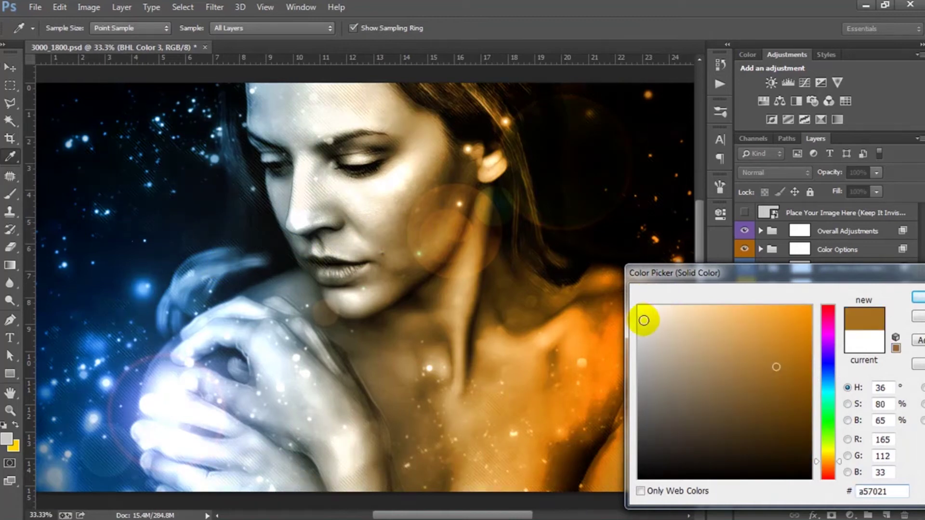
{"action": "left_click_drag", "start_coordinate": [645, 316], "coordinate": [637, 291]}
{"action": "left_click", "coordinate": [919, 299]}
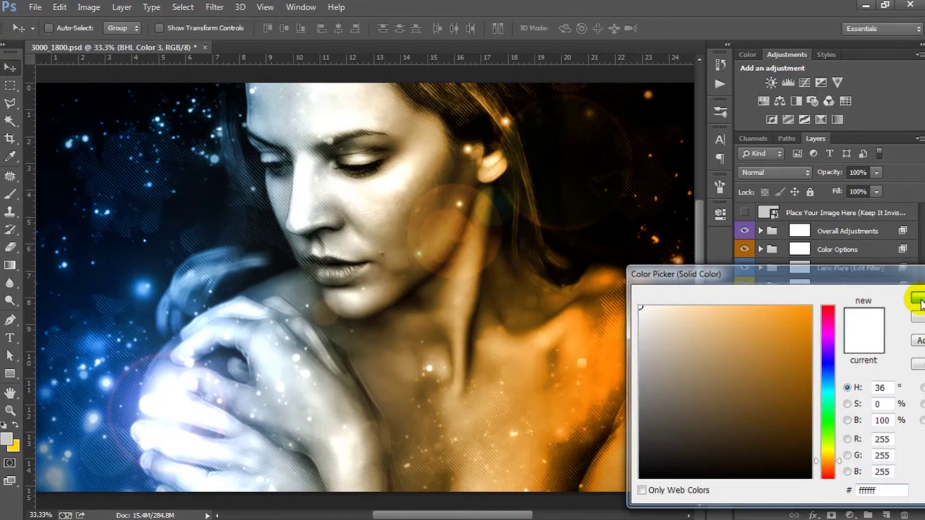
{"action": "key", "text": "ctrl+minus"}
{"action": "key", "text": "ctrl+minus"}
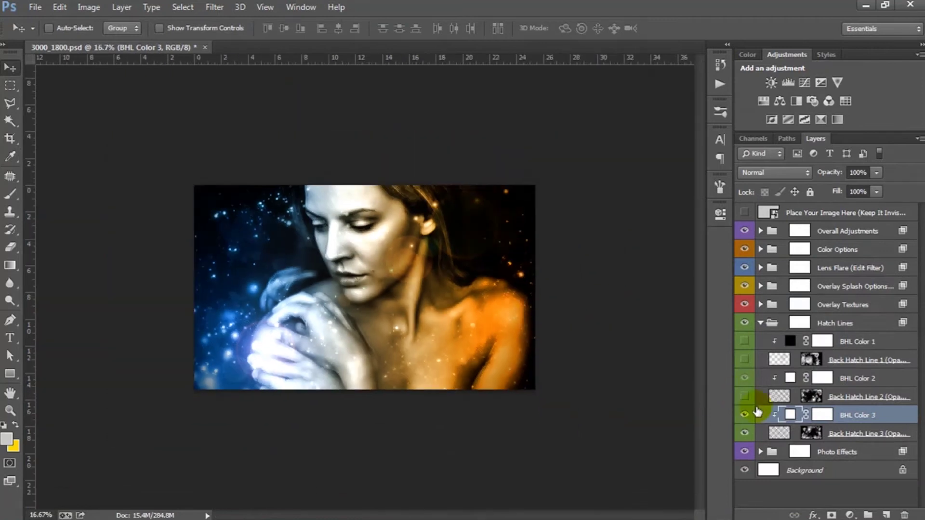
Enlarge Back Hatch Line 3 to about 112% and lower its opacity to 27%
{"action": "left_click", "coordinate": [811, 434]}
{"action": "left_click", "coordinate": [781, 434]}
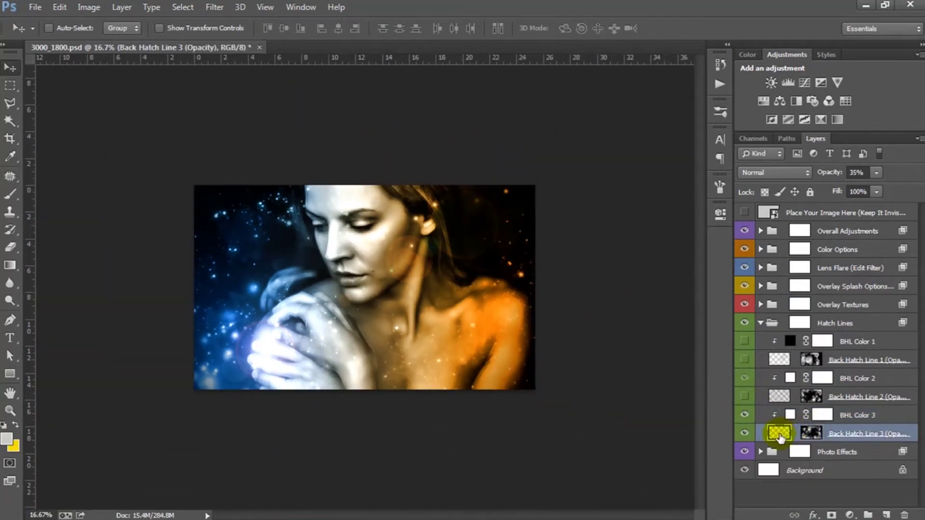
{"action": "key", "text": "ctrl+t"}
{"action": "left_click_drag", "start_coordinate": [547, 104], "coordinate": [569, 83]}
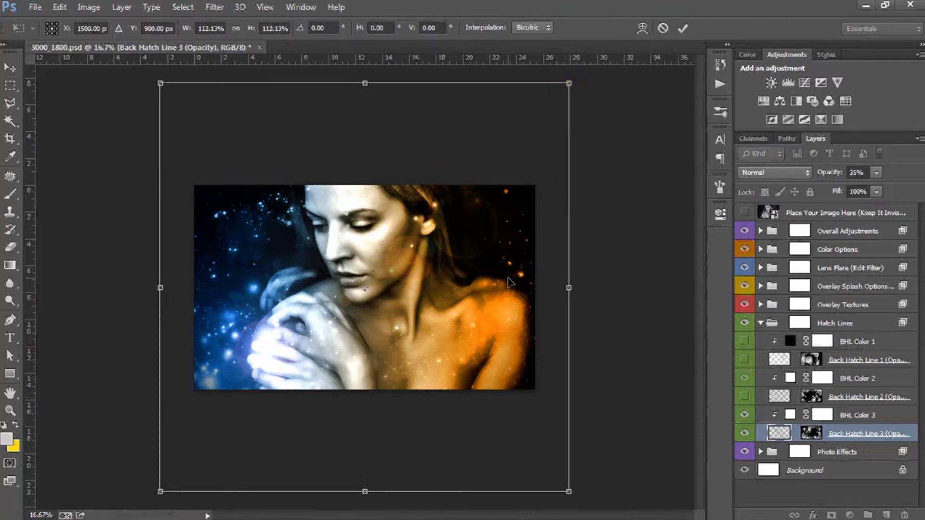
{"action": "key", "text": "Return"}
{"action": "key", "text": "ctrl+plus"}
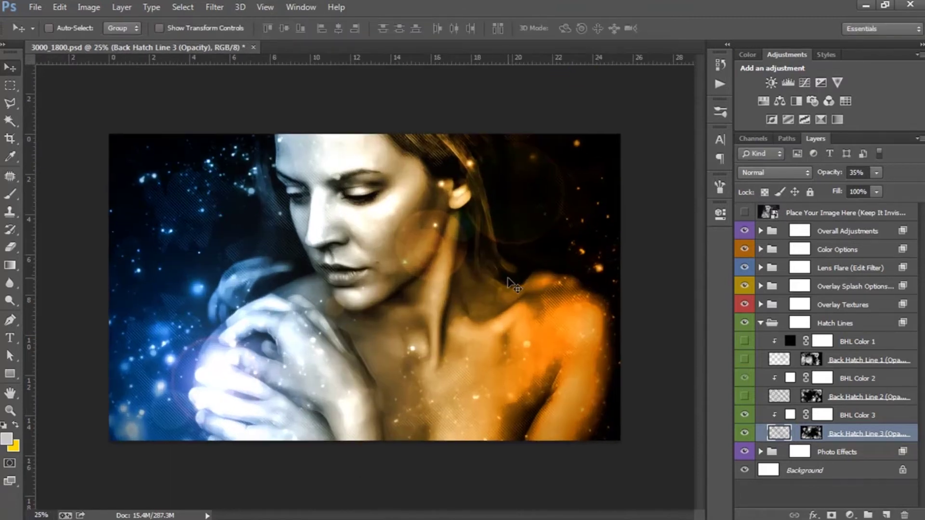
{"action": "key", "text": "ctrl+plus"}
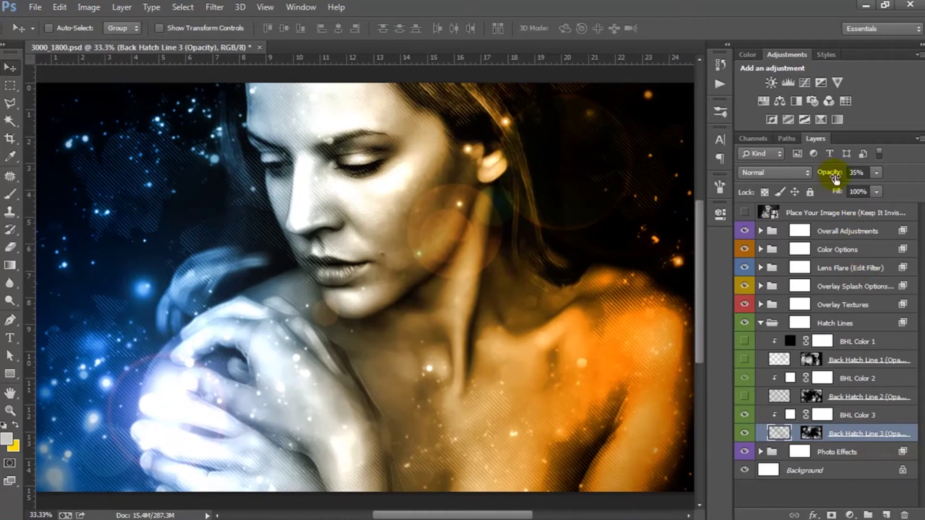
{"action": "left_click_drag", "start_coordinate": [820, 174], "coordinate": [816, 174]}
Show Back Hatch Line 2 and BHL Color 2, filling BHL Color 2 with blue sampled from the image
{"action": "left_click", "coordinate": [766, 398]}
{"action": "left_click", "coordinate": [745, 398]}
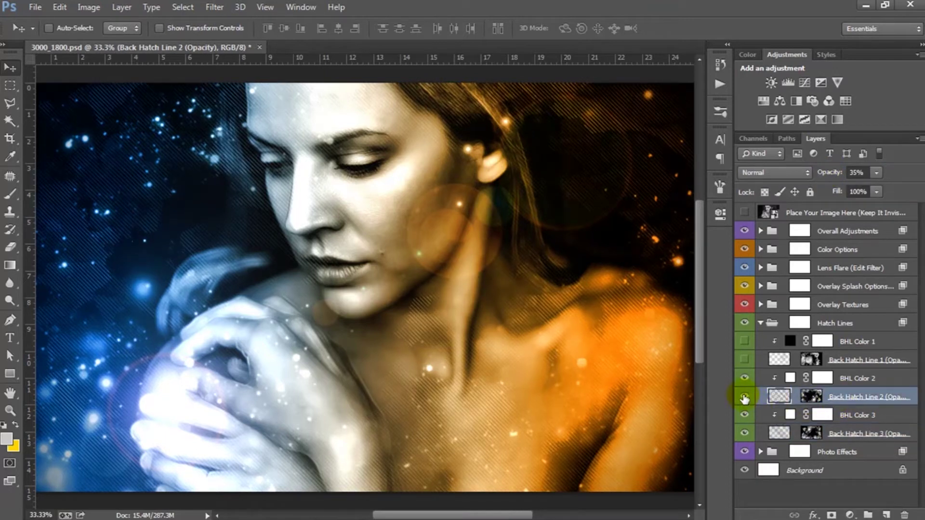
{"action": "left_click", "coordinate": [745, 379]}
{"action": "left_click", "coordinate": [778, 380]}
{"action": "double_click", "coordinate": [786, 379]}
{"action": "left_click_drag", "start_coordinate": [716, 347], "coordinate": [645, 356]}
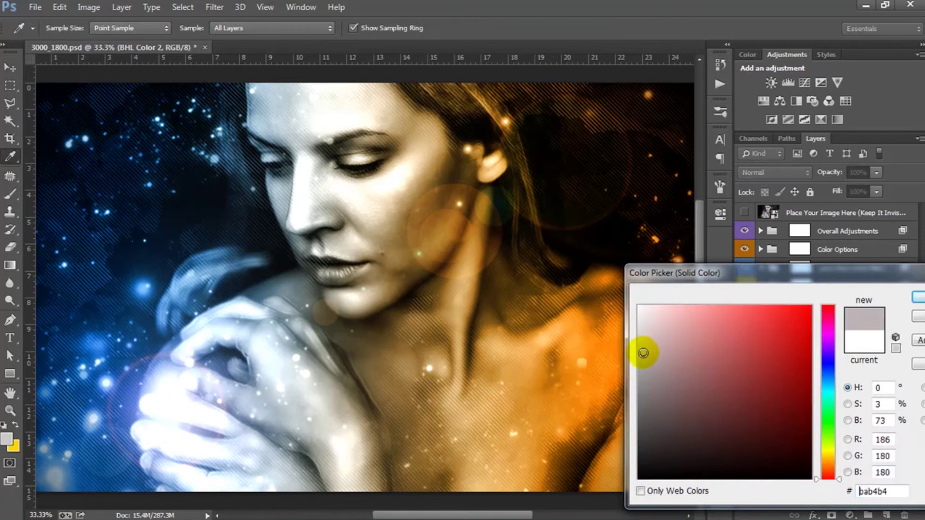
{"action": "left_click", "coordinate": [123, 383]}
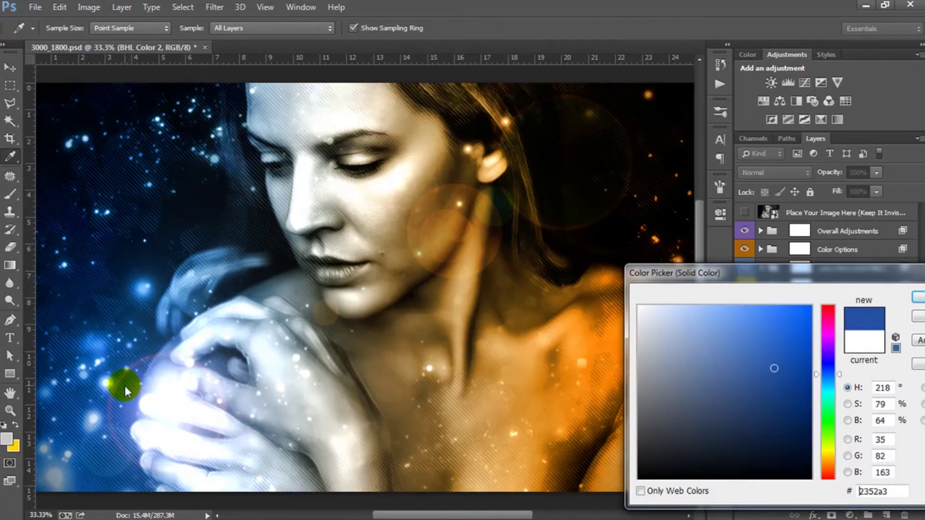
{"action": "left_click", "coordinate": [918, 297]}
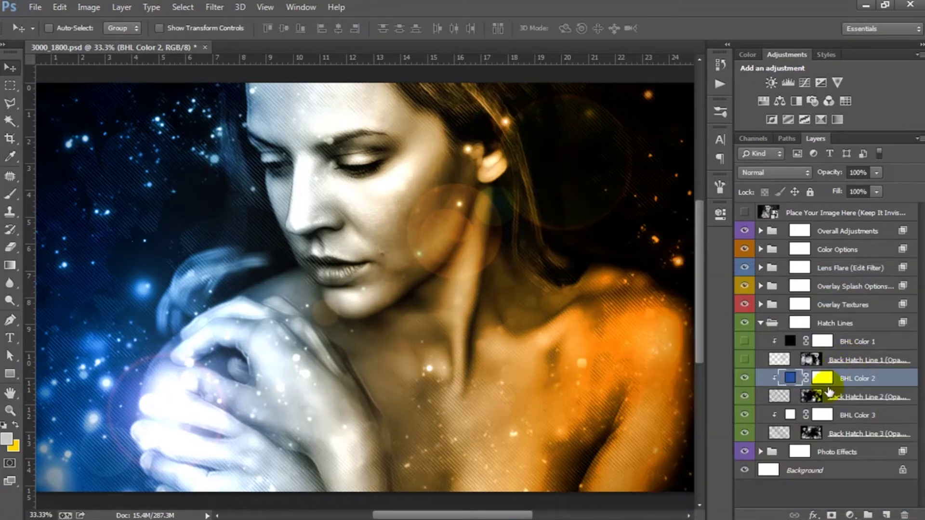
Shrink the Back Hatch Line 2 pattern to about 95%
{"action": "left_click", "coordinate": [814, 397]}
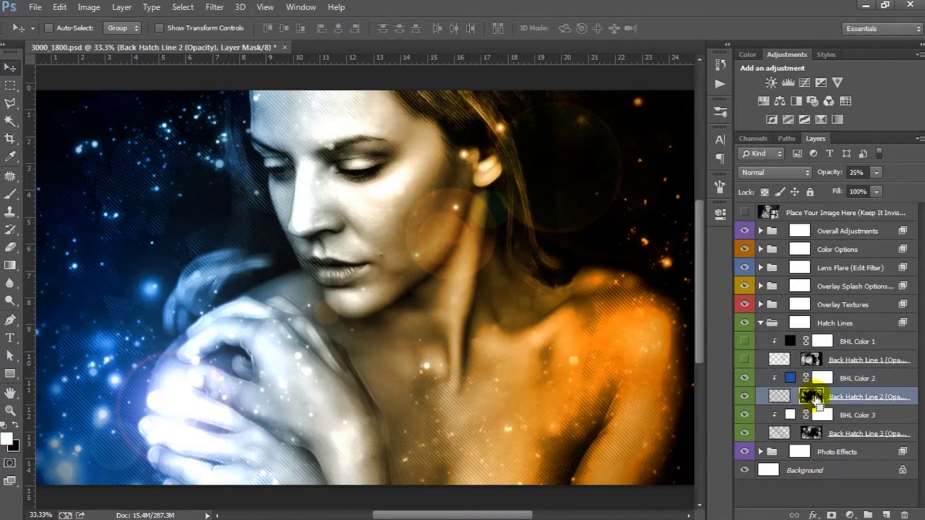
{"action": "key", "text": "ctrl+minus"}
{"action": "left_click", "coordinate": [779, 396]}
{"action": "key", "text": "ctrl+t"}
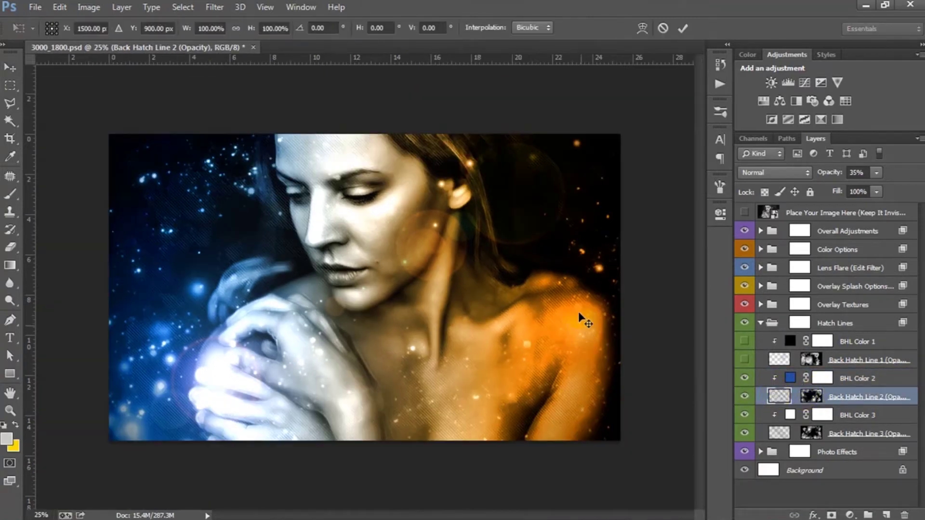
{"action": "key", "text": "ctrl+minus"}
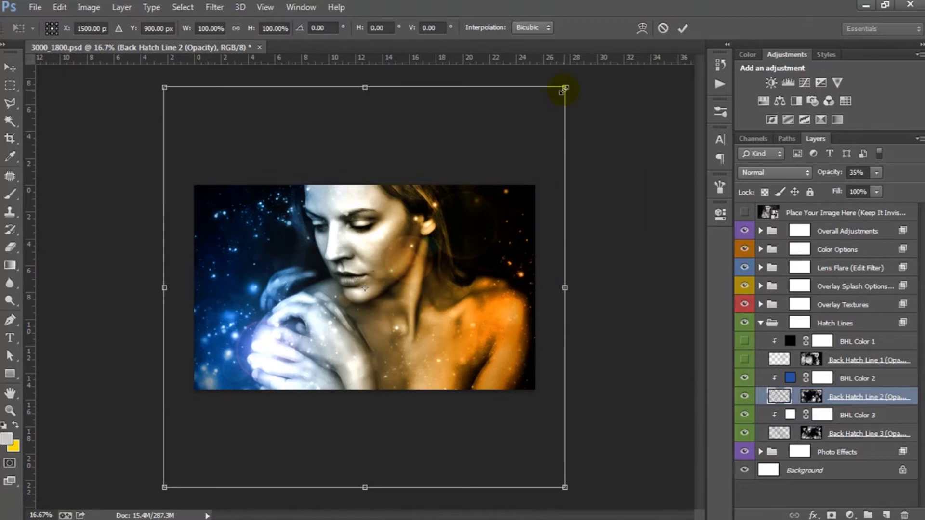
{"action": "left_click_drag", "start_coordinate": [564, 89], "coordinate": [558, 112]}
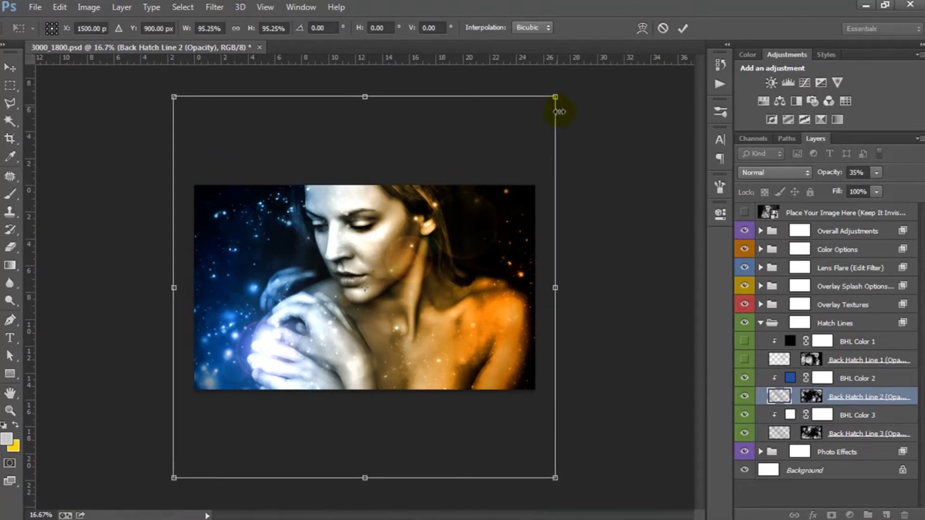
{"action": "left_click", "coordinate": [811, 400]}
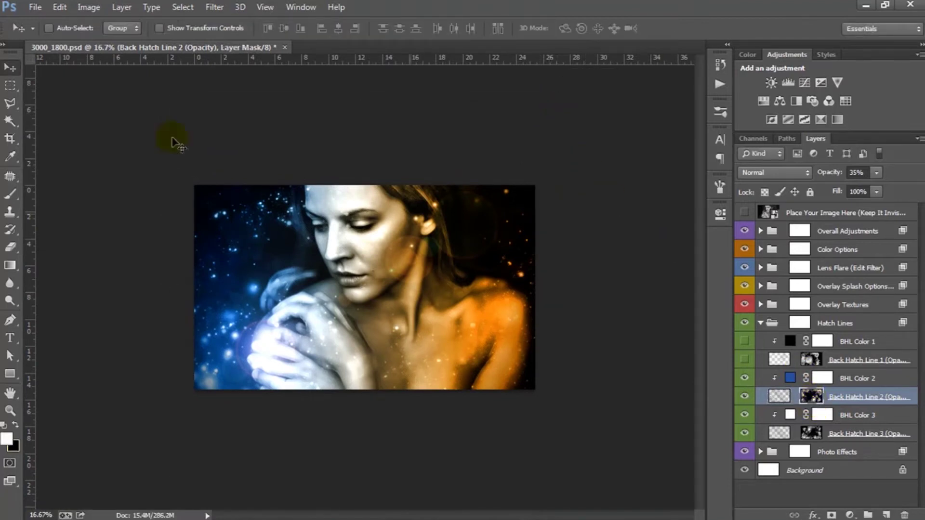
Move the Back Hatch Line 2 mask about 128 px lower
{"action": "left_click_drag", "start_coordinate": [464, 359], "coordinate": [470, 316]}
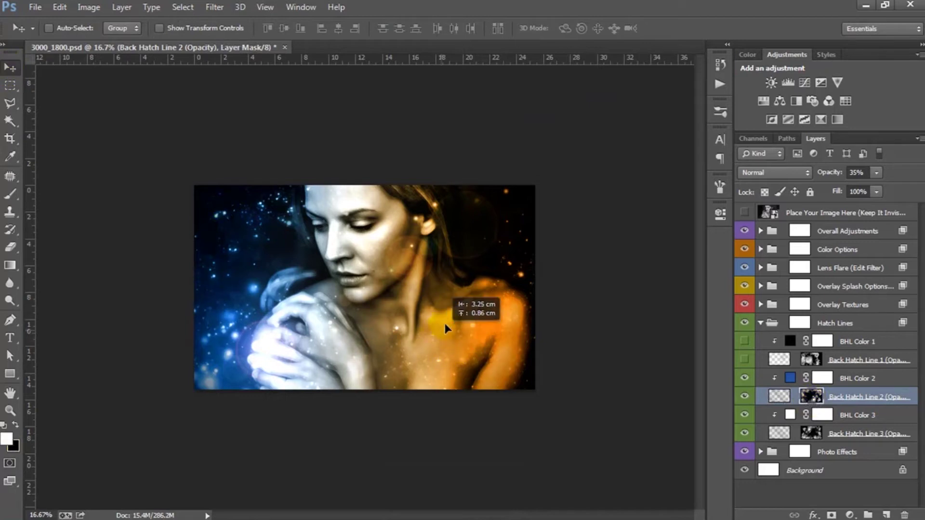
{"action": "key", "text": "ctrl+t"}
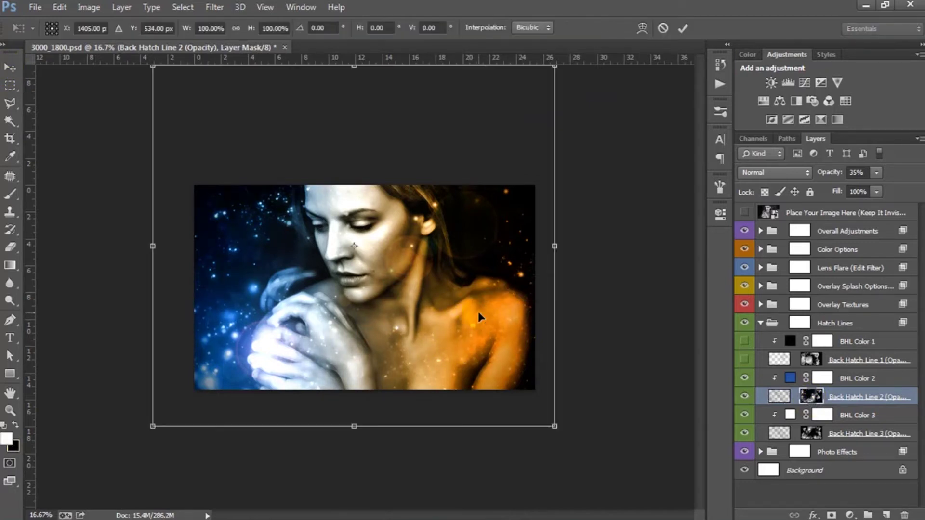
{"action": "left_click_drag", "start_coordinate": [483, 227], "coordinate": [483, 289]}
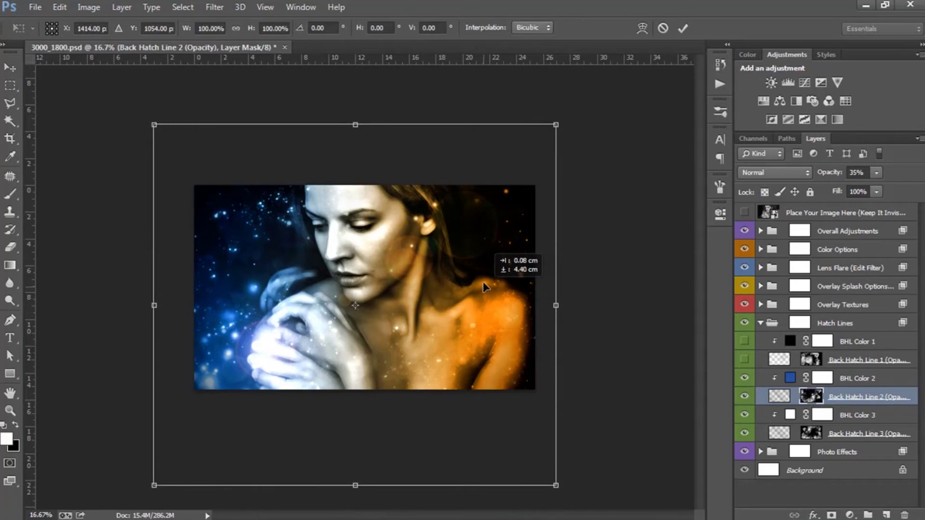
{"action": "key", "text": "Return"}
Show Back Hatch Line 1 and fill BHL Color 1 with orange sampled from the image
{"action": "key", "text": "ctrl+plus"}
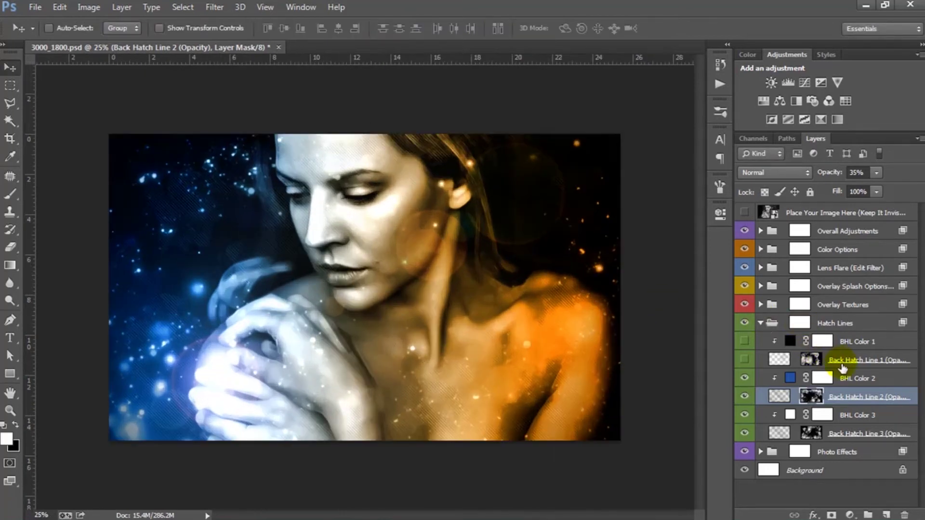
{"action": "left_click", "coordinate": [761, 357]}
{"action": "left_click", "coordinate": [745, 360]}
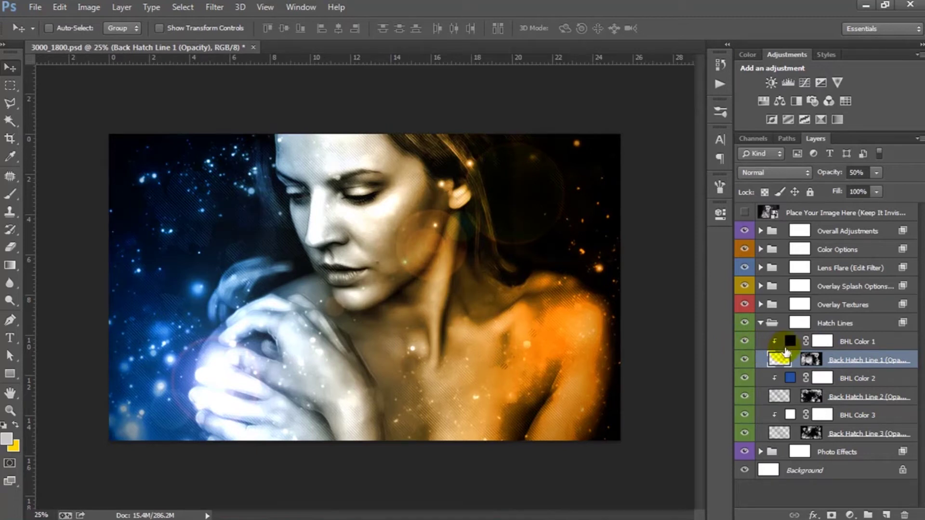
{"action": "double_click", "coordinate": [790, 343]}
{"action": "left_click", "coordinate": [561, 282]}
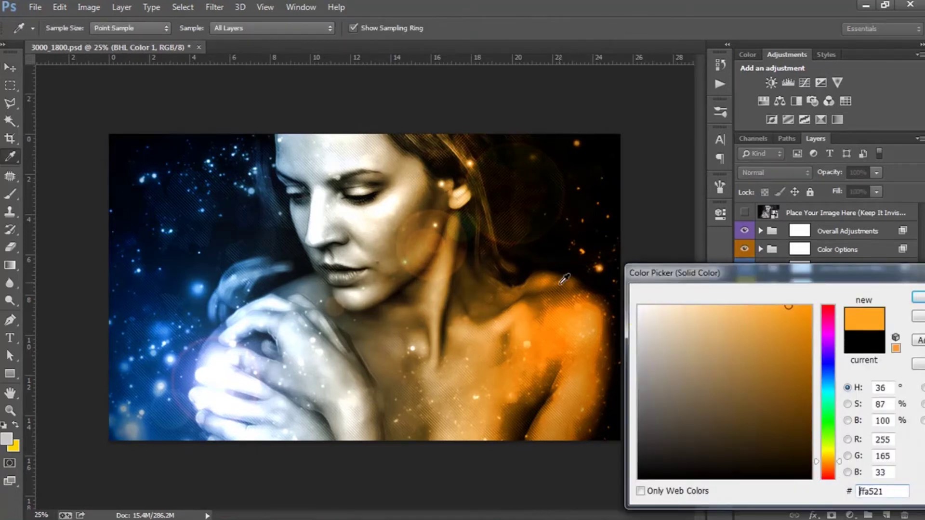
{"action": "key", "text": "Return"}
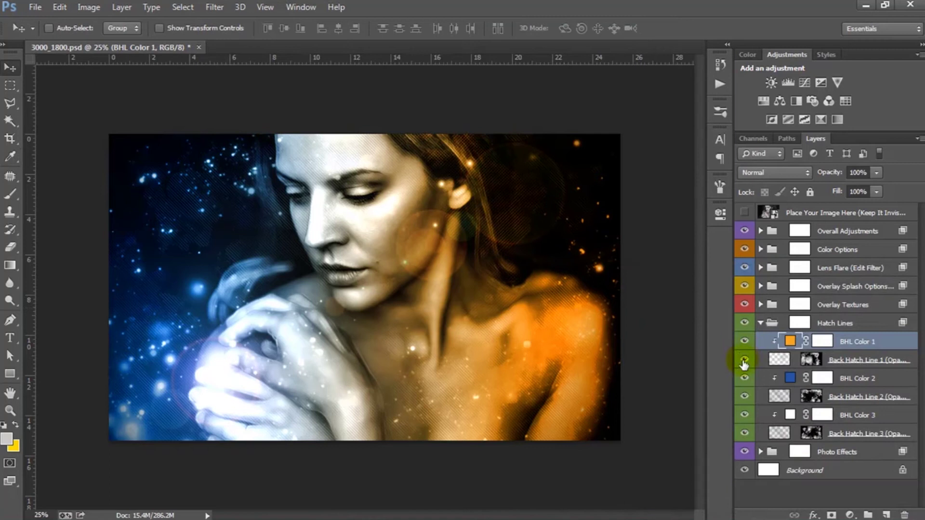
Enlarge the Back Hatch Line 1 layer to about 105% and its mask to about 104.5%
{"action": "left_click", "coordinate": [809, 369]}
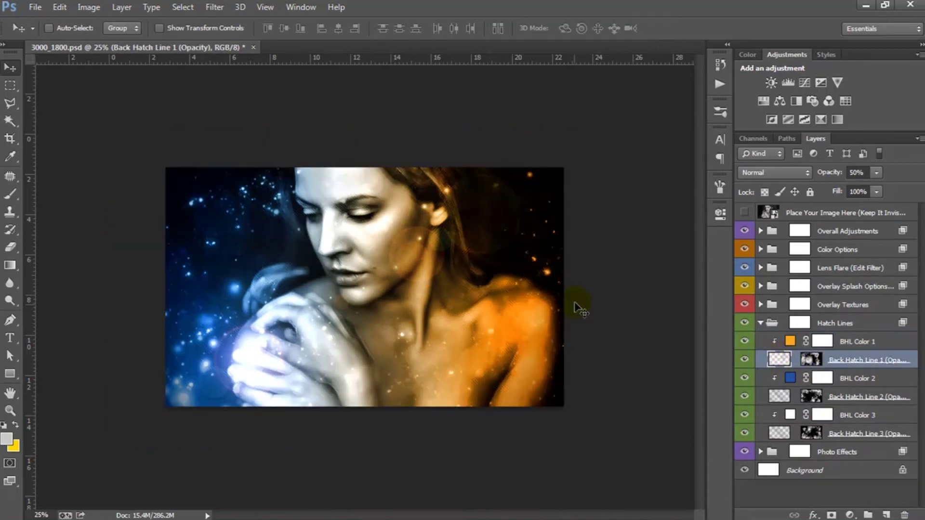
{"action": "key", "text": "ctrl+minus"}
{"action": "key", "text": "ctrl+t"}
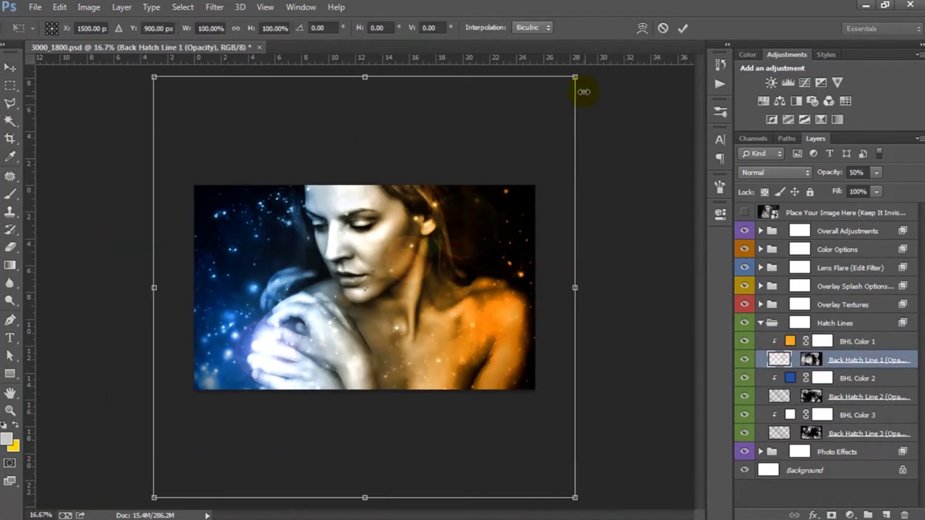
{"action": "left_click_drag", "start_coordinate": [575, 78], "coordinate": [587, 66]}
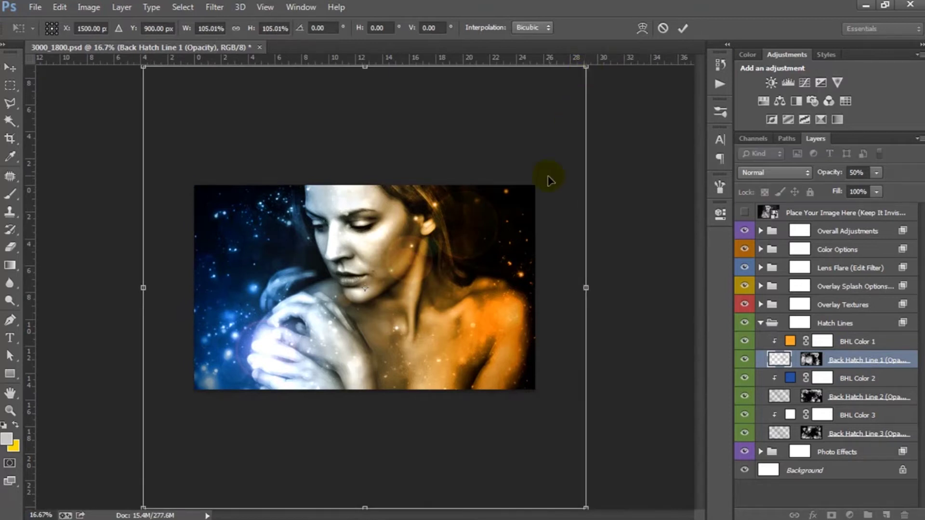
{"action": "left_click", "coordinate": [814, 365]}
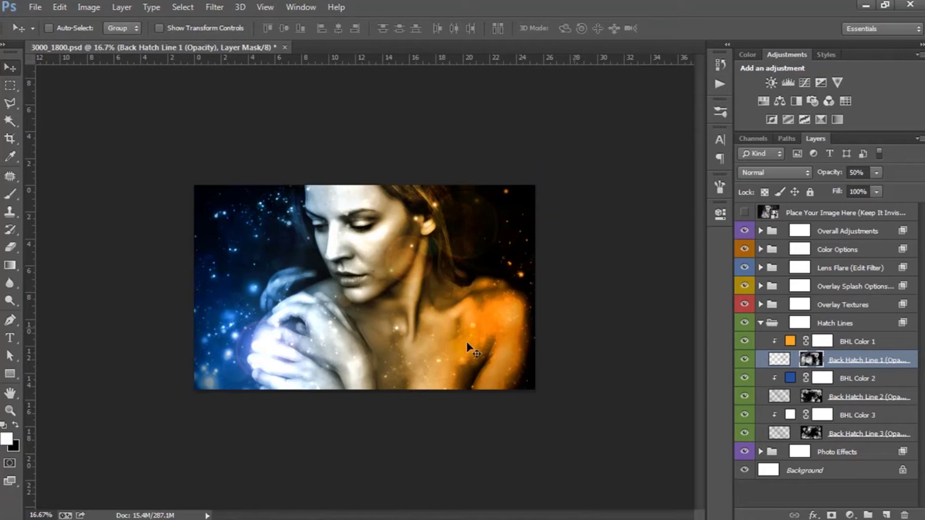
{"action": "mouse_move", "coordinate": [412, 333]}
{"action": "left_mouse_down"}
{"action": "mouse_move", "coordinate": [435, 283]}
{"action": "mouse_move", "coordinate": [425, 289]}
{"action": "left_mouse_up"}
{"action": "key", "text": "ctrl+t"}
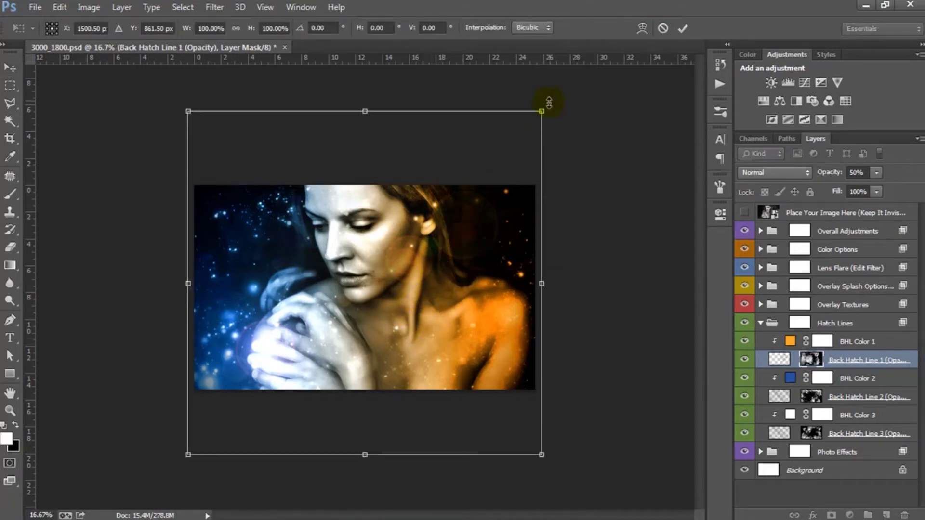
{"action": "key", "text": "Return"}
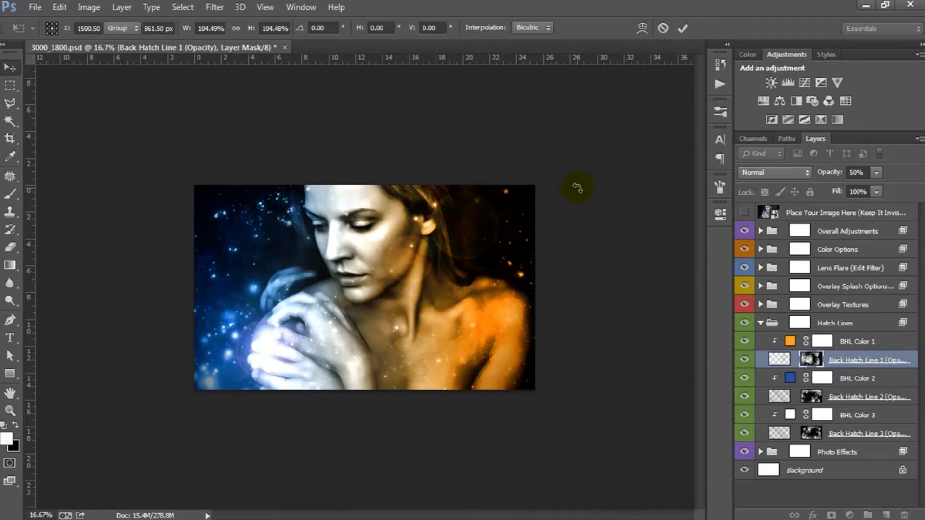
{"action": "key", "text": "ctrl+plus"}
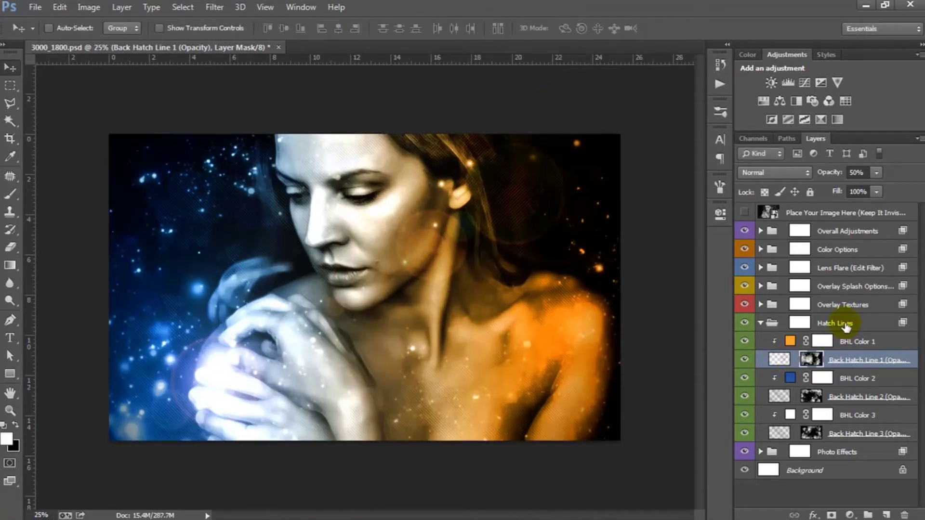
Hide the Hatch Lines group, expand Overlay Textures, and hide Texture 1 and Texture 2
{"action": "left_click", "coordinate": [781, 322]}
{"action": "left_click", "coordinate": [760, 322]}
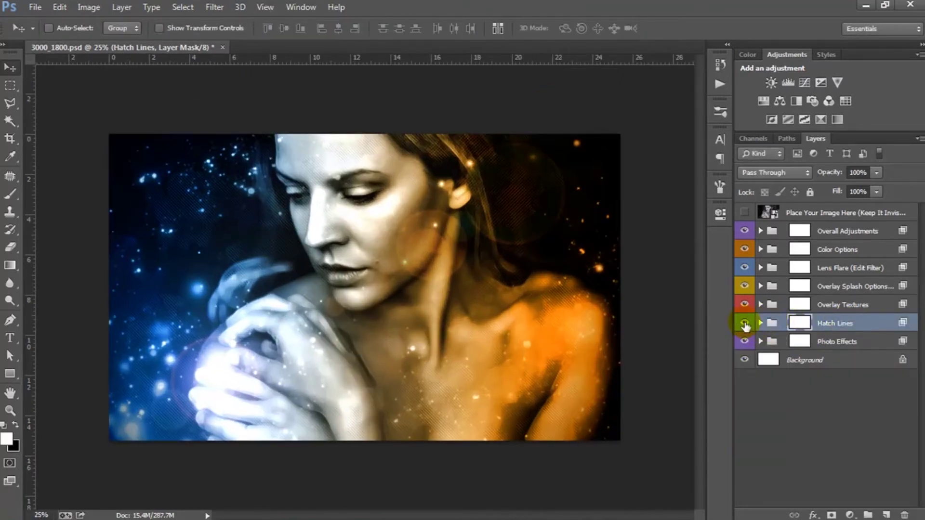
{"action": "left_click", "coordinate": [745, 323]}
{"action": "left_click", "coordinate": [771, 304]}
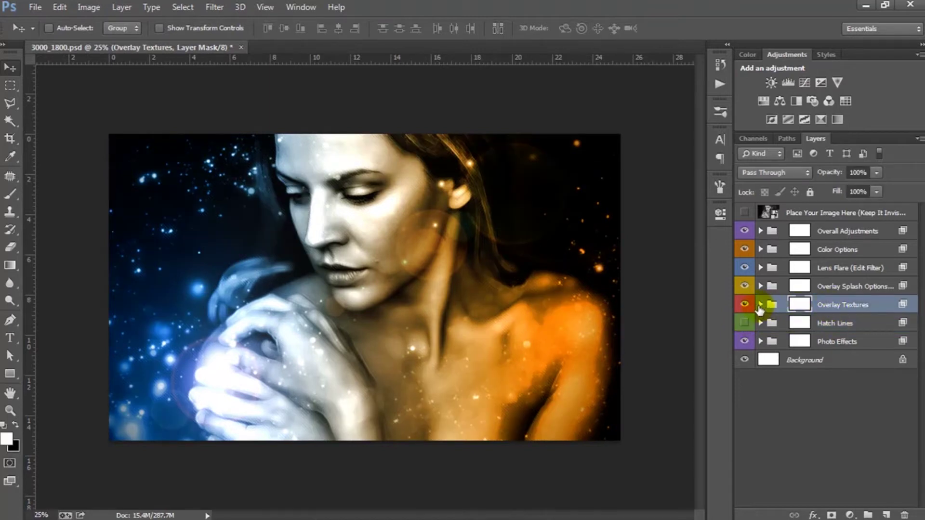
{"action": "left_click", "coordinate": [761, 305]}
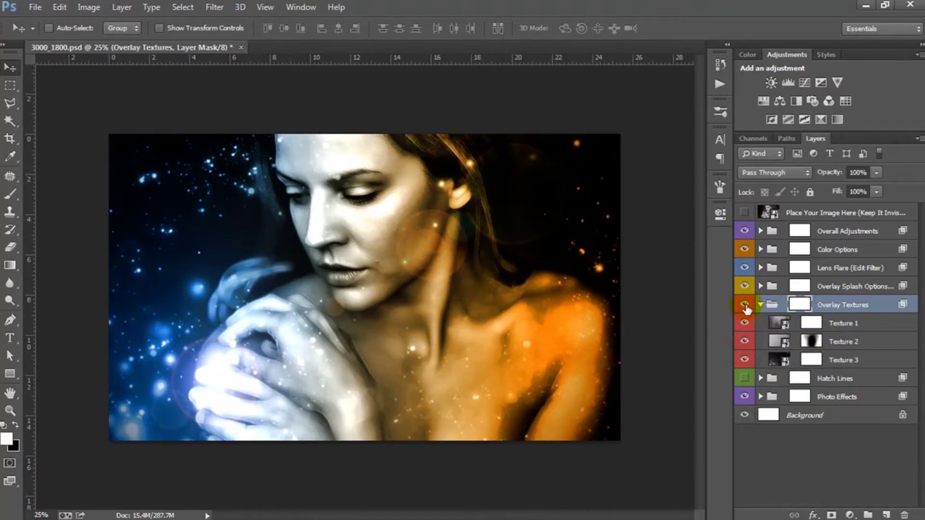
{"action": "left_click", "coordinate": [745, 306]}
{"action": "left_click", "coordinate": [745, 305]}
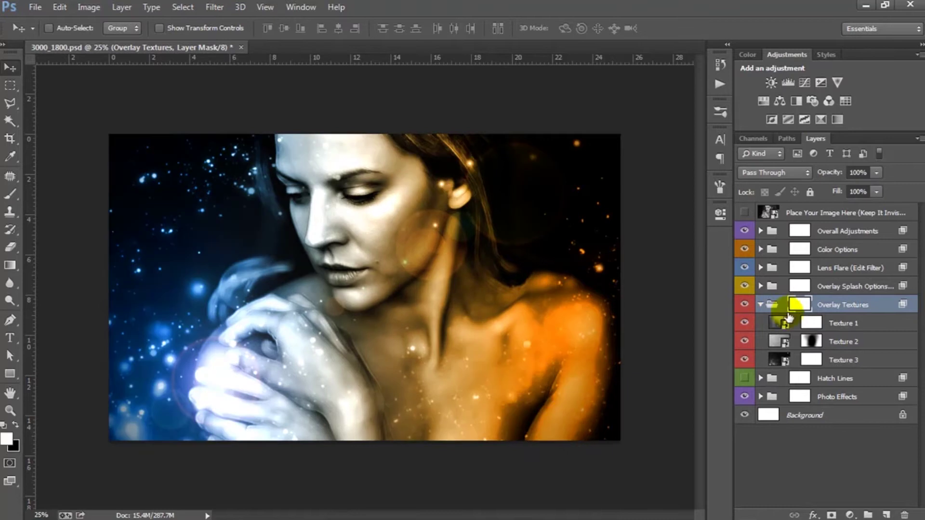
{"action": "left_click", "coordinate": [843, 323]}
{"action": "left_click", "coordinate": [745, 323]}
{"action": "left_click", "coordinate": [745, 340]}
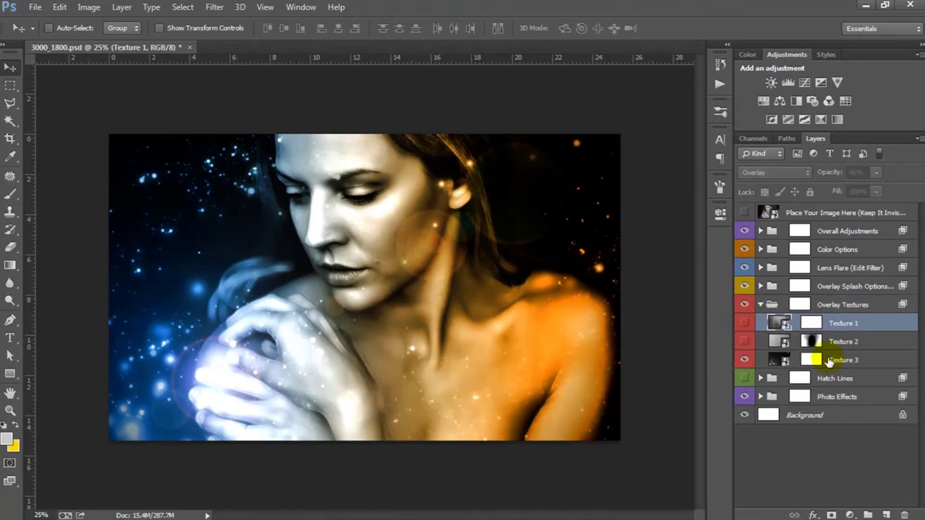
Scale Texture 3 to about 33% and reposition it over the portrait
{"action": "left_click", "coordinate": [829, 360]}
{"action": "left_click", "coordinate": [746, 361]}
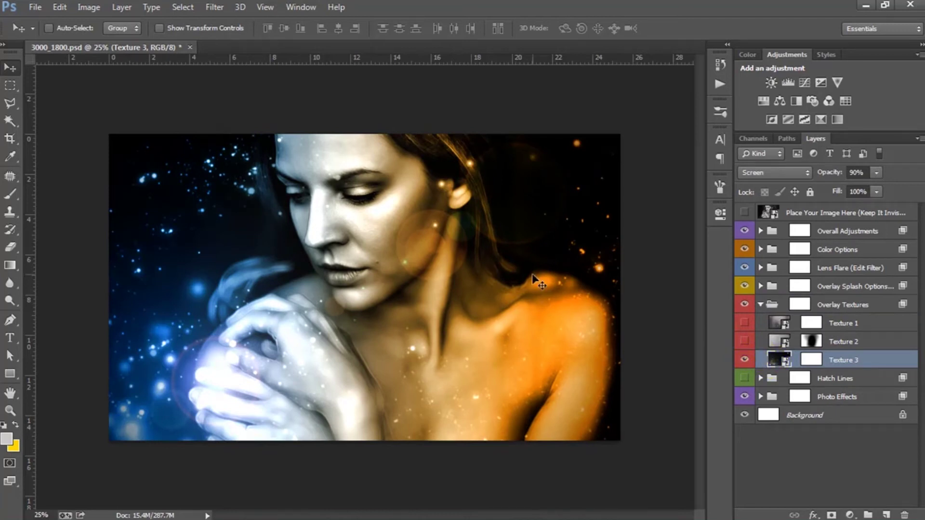
{"action": "key", "text": "ctrl+t"}
{"action": "left_click_drag", "start_coordinate": [680, 127], "coordinate": [694, 118]}
{"action": "mouse_move", "coordinate": [424, 196]}
{"action": "left_mouse_down"}
{"action": "mouse_move", "coordinate": [443, 194]}
{"action": "mouse_move", "coordinate": [426, 191]}
{"action": "left_mouse_up"}
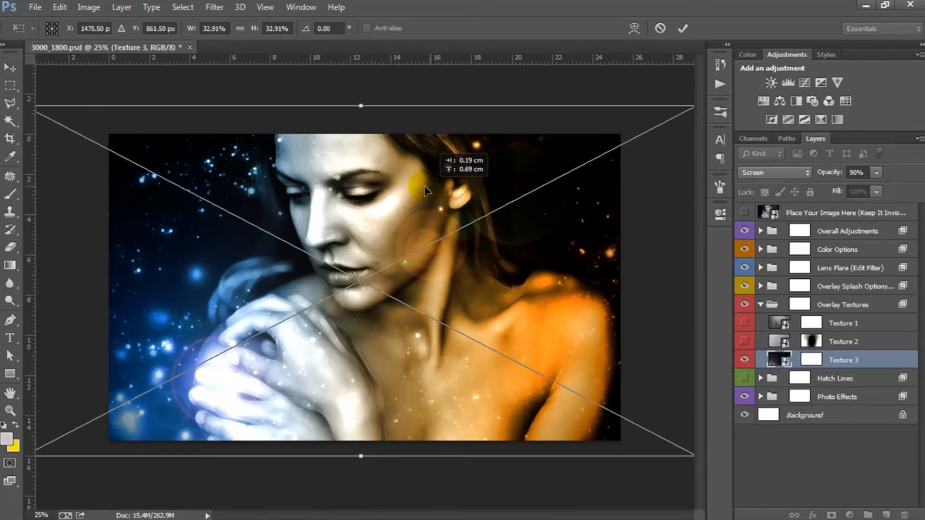
{"action": "key", "text": "Return"}
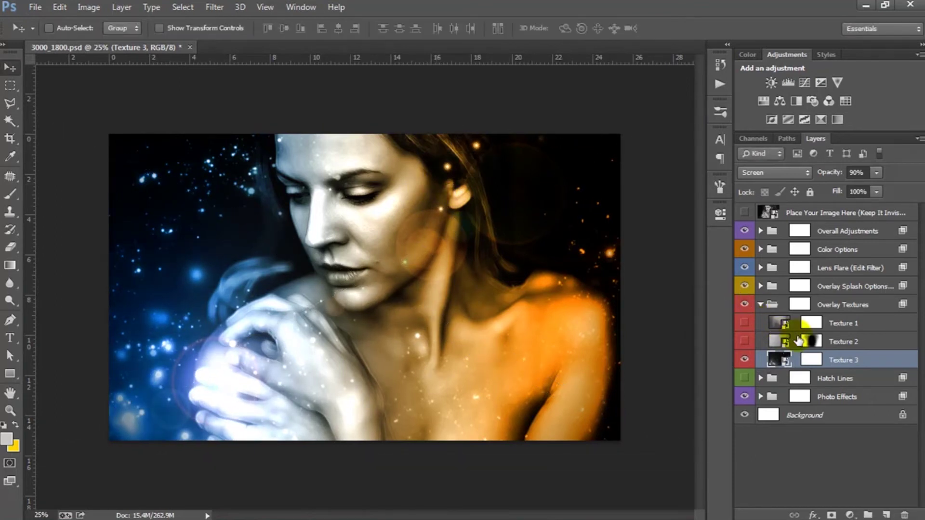
Show Texture 2 again and enlarge it to about 28%
{"action": "left_click", "coordinate": [811, 342]}
{"action": "left_click", "coordinate": [744, 342]}
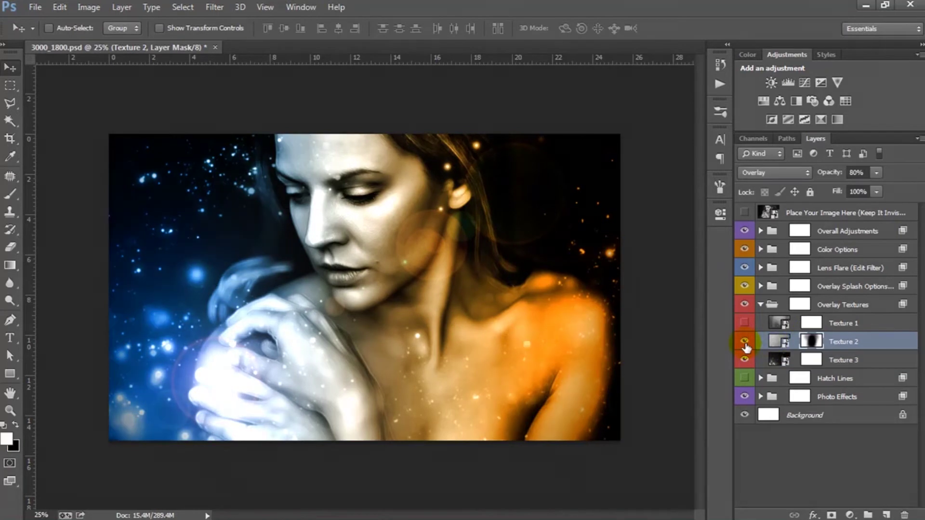
{"action": "left_click", "coordinate": [776, 341]}
{"action": "key", "text": "ctrl+t"}
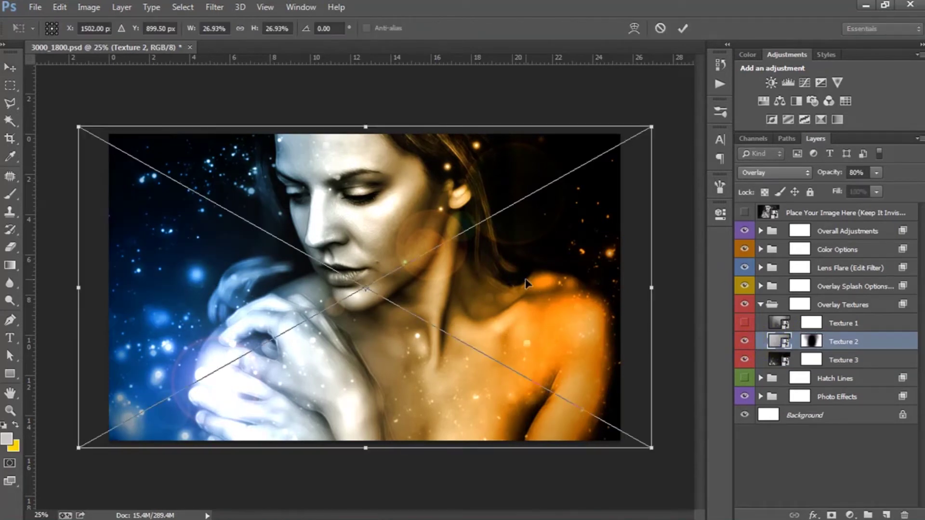
{"action": "left_click_drag", "start_coordinate": [650, 127], "coordinate": [662, 119]}
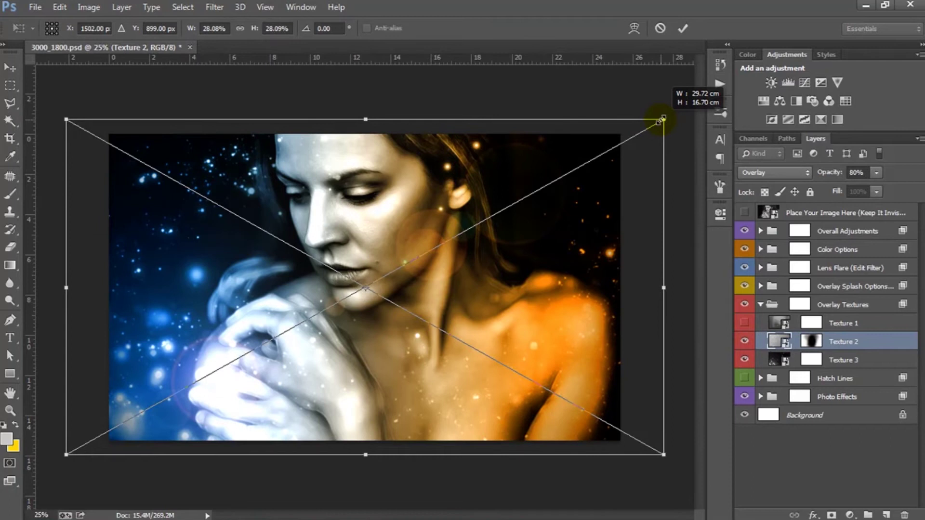
{"action": "left_click", "coordinate": [811, 342]}
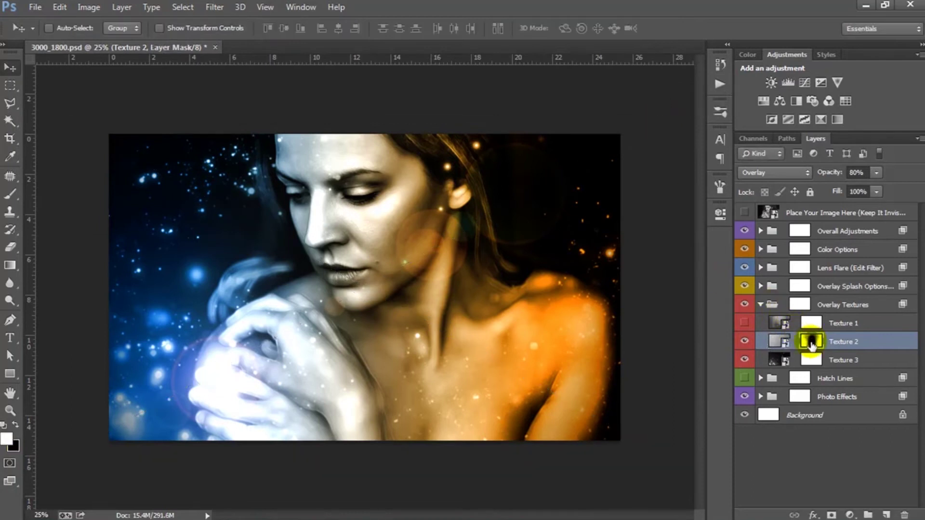
Paint black on Texture 2's mask over the hands and lower-left area at 26% brush opacity
{"action": "left_click", "coordinate": [8, 205]}
{"action": "left_click", "coordinate": [18, 425]}
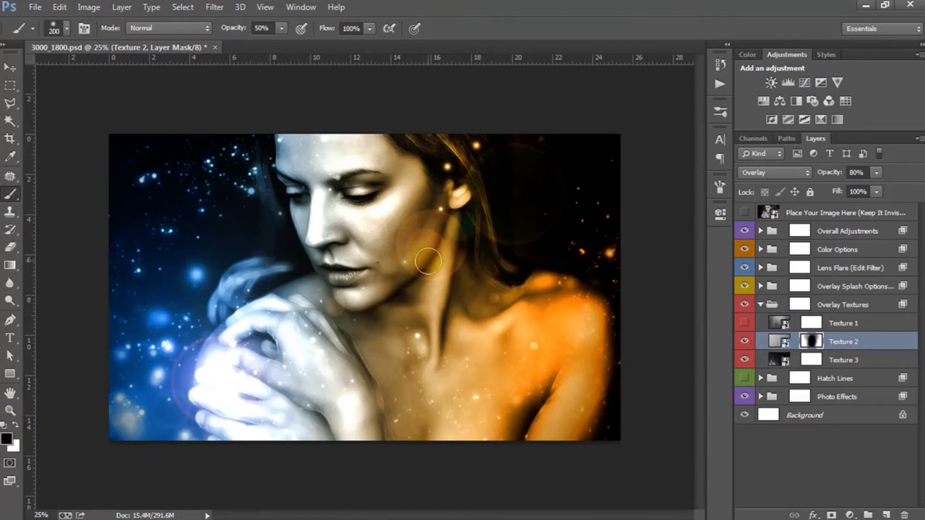
{"action": "key", "text": "bracketright"}
{"action": "key", "text": "bracketright"}
{"action": "key", "text": "bracketright"}
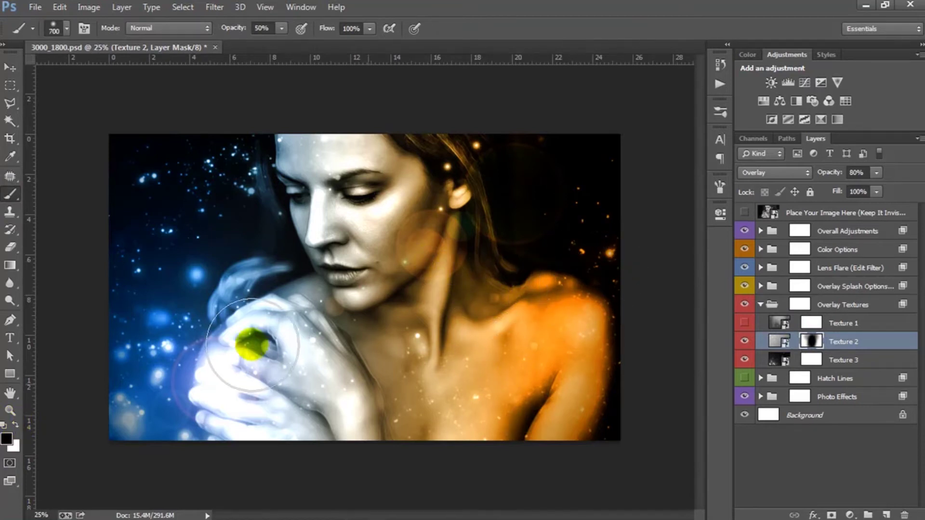
{"action": "left_click_drag", "start_coordinate": [251, 344], "coordinate": [152, 299]}
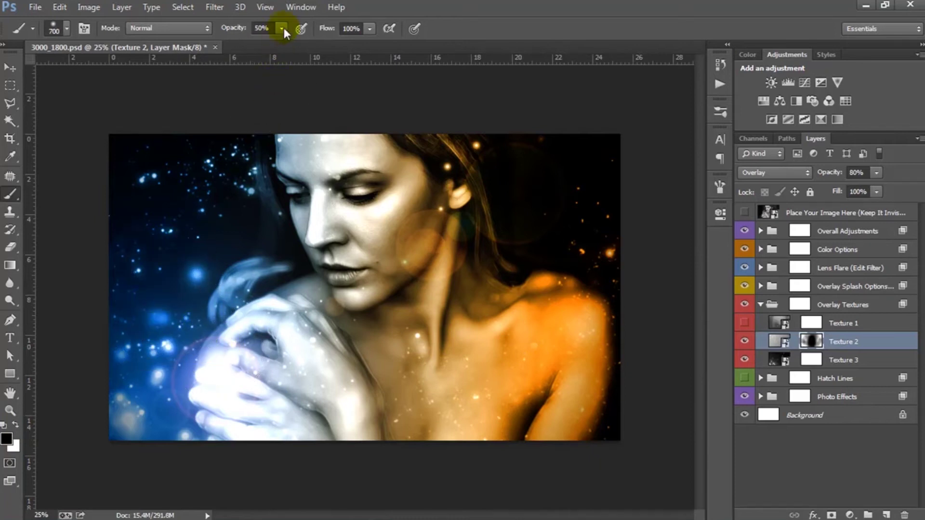
{"action": "left_click_drag", "start_coordinate": [267, 43], "coordinate": [264, 44]}
{"action": "left_click_drag", "start_coordinate": [176, 196], "coordinate": [127, 418]}
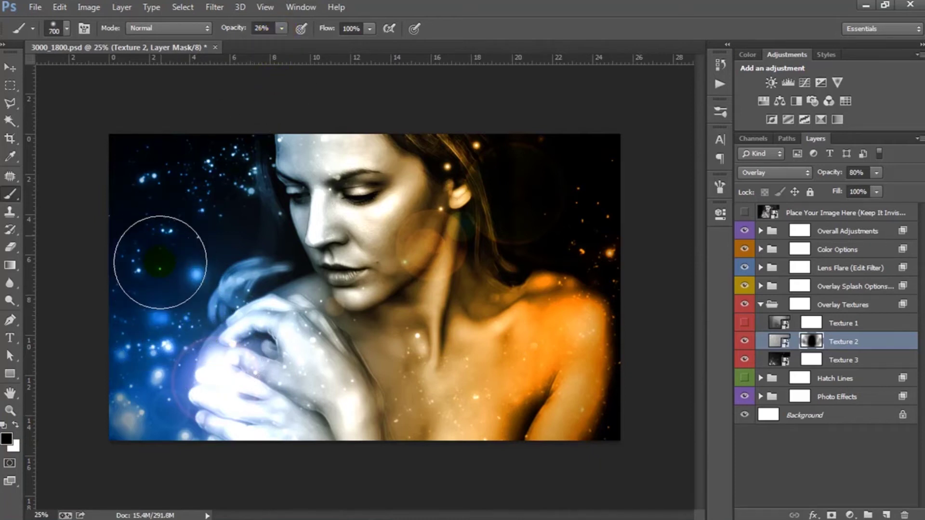
{"action": "left_click", "coordinate": [744, 341]}
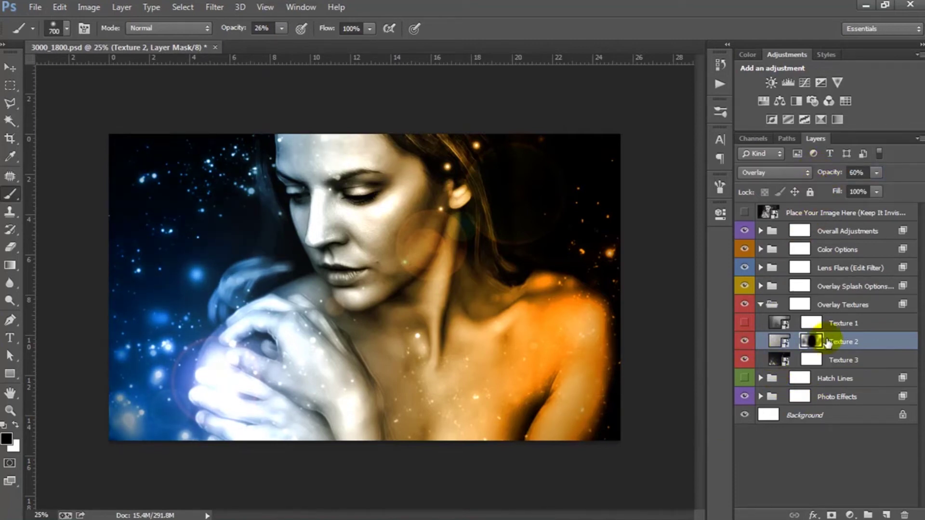
Show Texture 1 again and raise its opacity
{"action": "left_click", "coordinate": [841, 324]}
{"action": "left_click", "coordinate": [745, 323]}
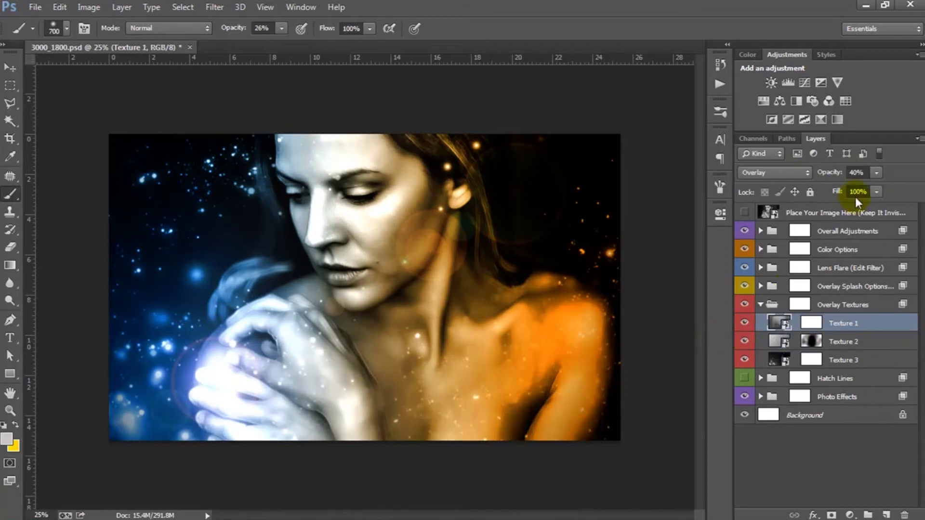
{"action": "left_click", "coordinate": [823, 174]}
{"action": "mouse_move", "coordinate": [822, 174]}
{"action": "left_mouse_down"}
{"action": "mouse_move", "coordinate": [854, 176]}
{"action": "mouse_move", "coordinate": [825, 169]}
{"action": "left_mouse_up"}
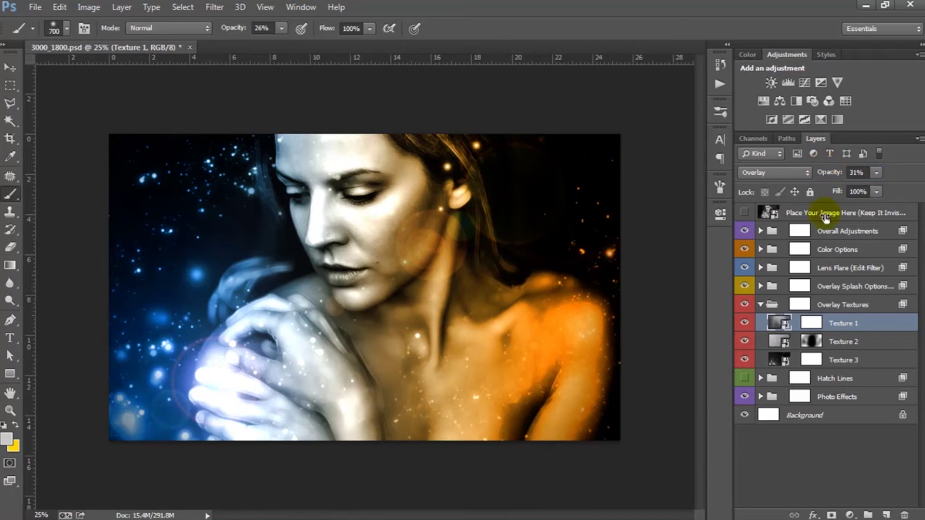
Paint Texture 1's mask over the right shoulder, raising brush opacity to 61% then 73%
{"action": "left_click", "coordinate": [812, 324]}
{"action": "left_click", "coordinate": [11, 195]}
{"action": "mouse_move", "coordinate": [548, 362]}
{"action": "left_mouse_down"}
{"action": "mouse_move", "coordinate": [541, 351]}
{"action": "mouse_move", "coordinate": [574, 331]}
{"action": "mouse_move", "coordinate": [587, 373]}
{"action": "mouse_move", "coordinate": [517, 409]}
{"action": "left_mouse_up"}
{"action": "left_click", "coordinate": [227, 104]}
{"action": "left_click_drag", "start_coordinate": [282, 28], "coordinate": [316, 41]}
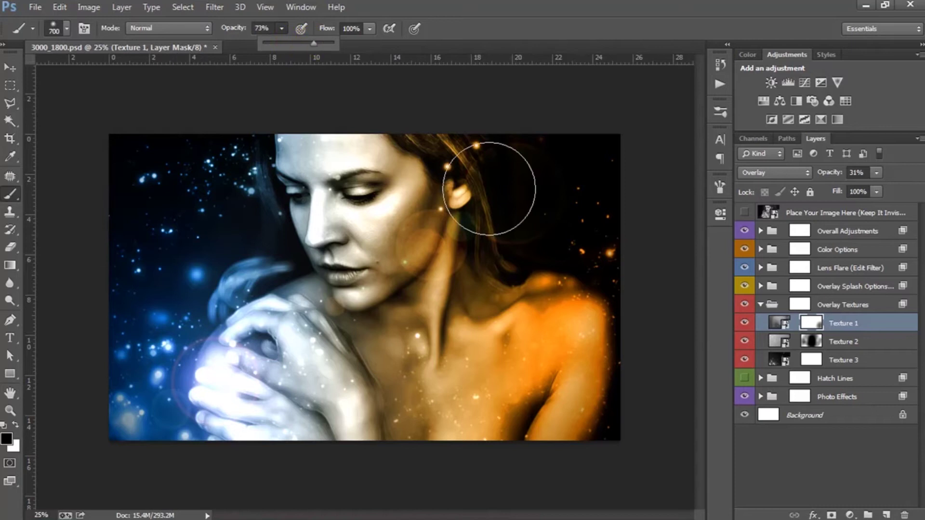
{"action": "mouse_move", "coordinate": [599, 372]}
{"action": "left_mouse_down"}
{"action": "mouse_move", "coordinate": [597, 349]}
{"action": "mouse_move", "coordinate": [568, 303]}
{"action": "mouse_move", "coordinate": [541, 310]}
{"action": "left_mouse_up"}
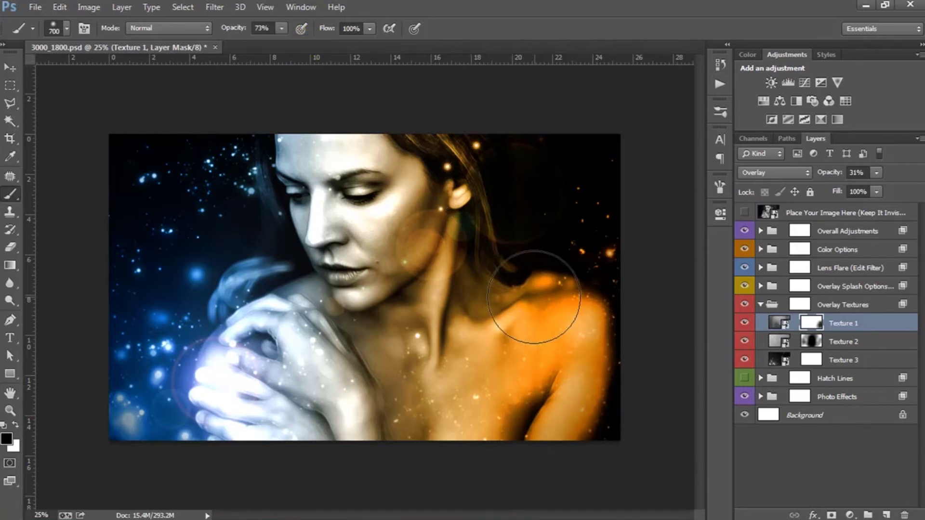
{"action": "mouse_move", "coordinate": [441, 386]}
{"action": "left_mouse_down"}
{"action": "mouse_move", "coordinate": [539, 385]}
{"action": "mouse_move", "coordinate": [557, 362]}
{"action": "mouse_move", "coordinate": [516, 403]}
{"action": "left_mouse_up"}
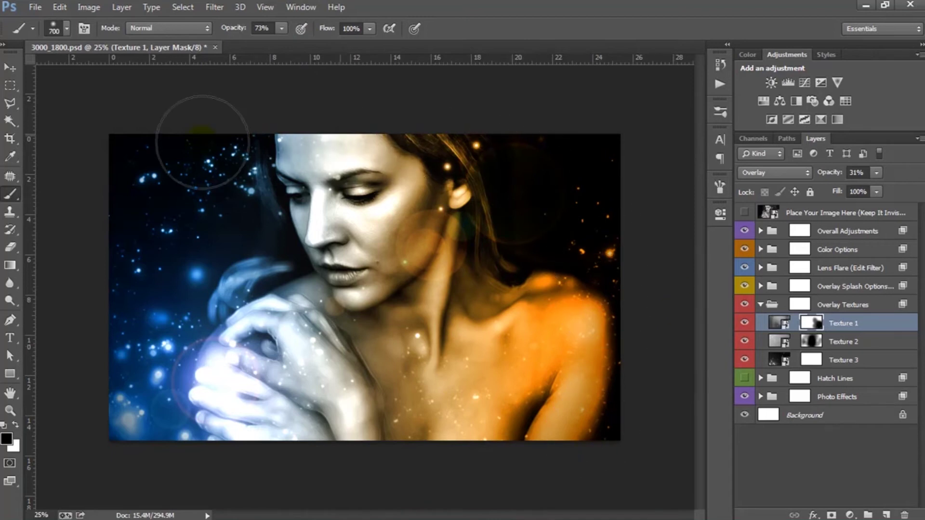
{"action": "left_click_drag", "start_coordinate": [149, 349], "coordinate": [139, 403]}
Compare Texture 1 on and off, set its opacity to about 43%, and collapse Overlay Textures
{"action": "left_click", "coordinate": [744, 324]}
{"action": "left_click", "coordinate": [744, 324]}
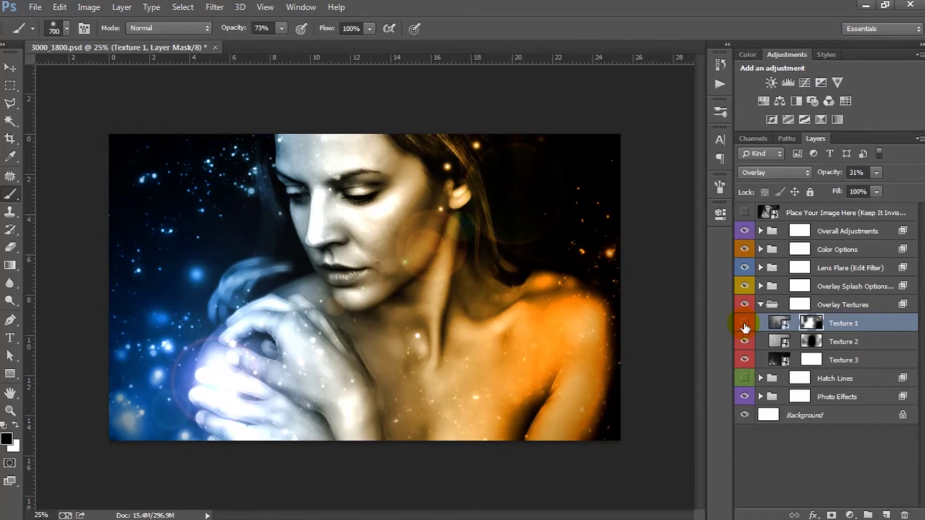
{"action": "left_click_drag", "start_coordinate": [827, 178], "coordinate": [839, 180]}
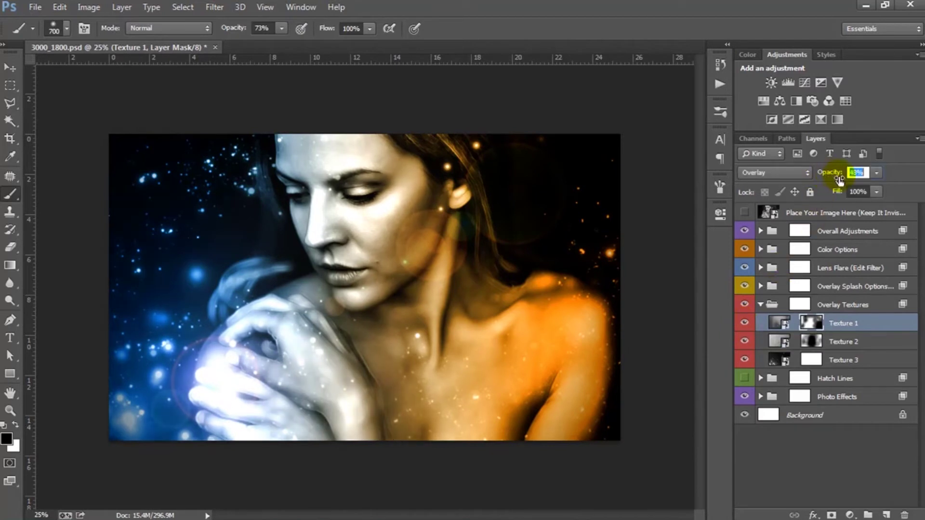
{"action": "left_click", "coordinate": [772, 305]}
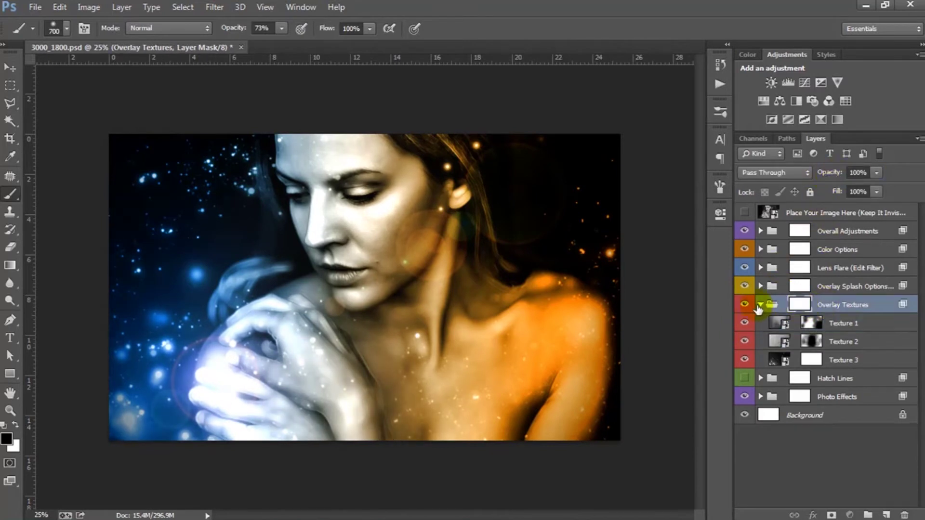
{"action": "left_click", "coordinate": [760, 305]}
Expand Overlay Splash Options, then move Splash 3 toward the neck and scale it up
{"action": "key", "text": "v"}
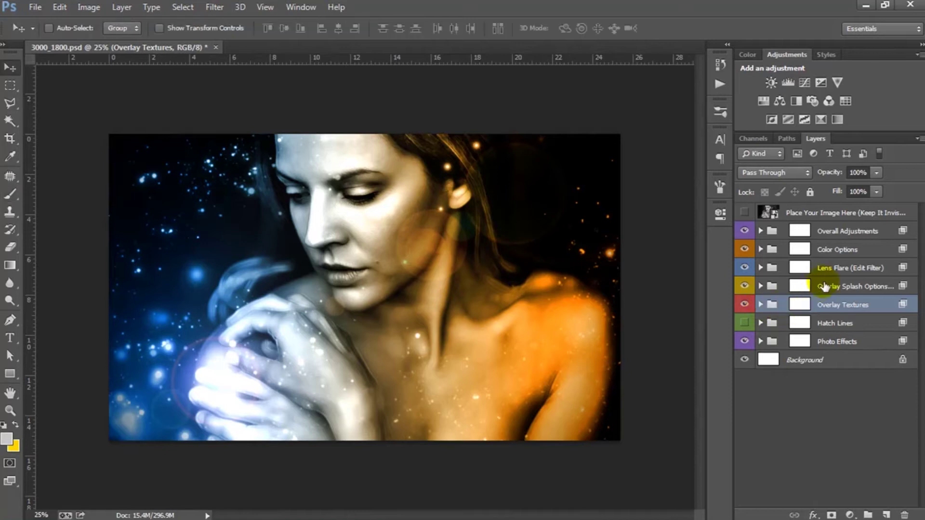
{"action": "left_click", "coordinate": [825, 287]}
{"action": "left_click", "coordinate": [761, 287]}
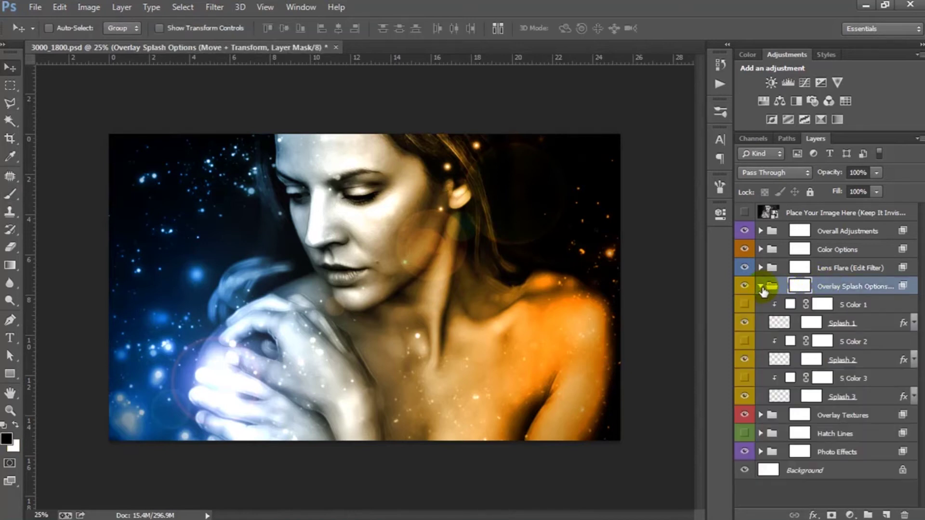
{"action": "left_click", "coordinate": [744, 286]}
{"action": "left_click", "coordinate": [779, 401]}
{"action": "left_click_drag", "start_coordinate": [305, 295], "coordinate": [433, 305]}
{"action": "key", "text": "ctrl+t"}
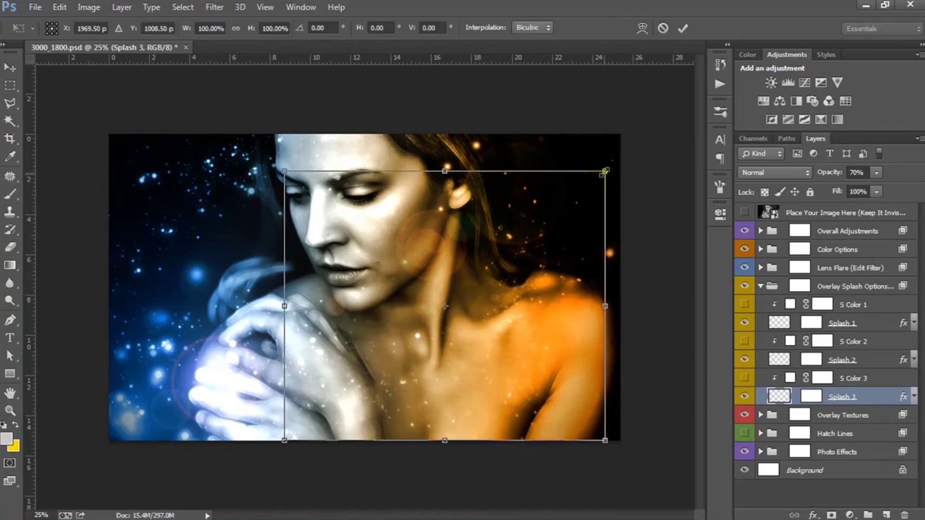
{"action": "left_click_drag", "start_coordinate": [606, 171], "coordinate": [620, 152]}
{"action": "left_click_drag", "start_coordinate": [521, 305], "coordinate": [552, 302]}
{"action": "key", "text": "Return"}
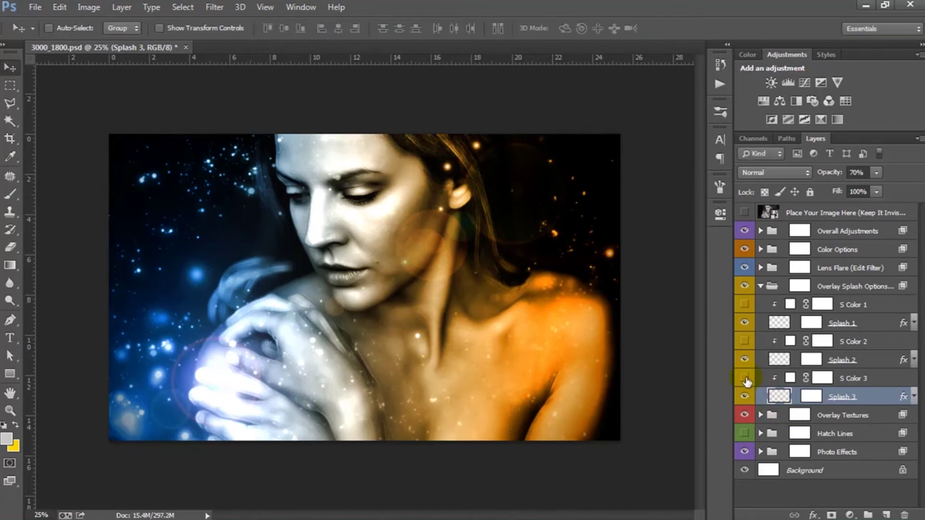
Change S Color 3's fill colour to white
{"action": "double_click", "coordinate": [789, 380]}
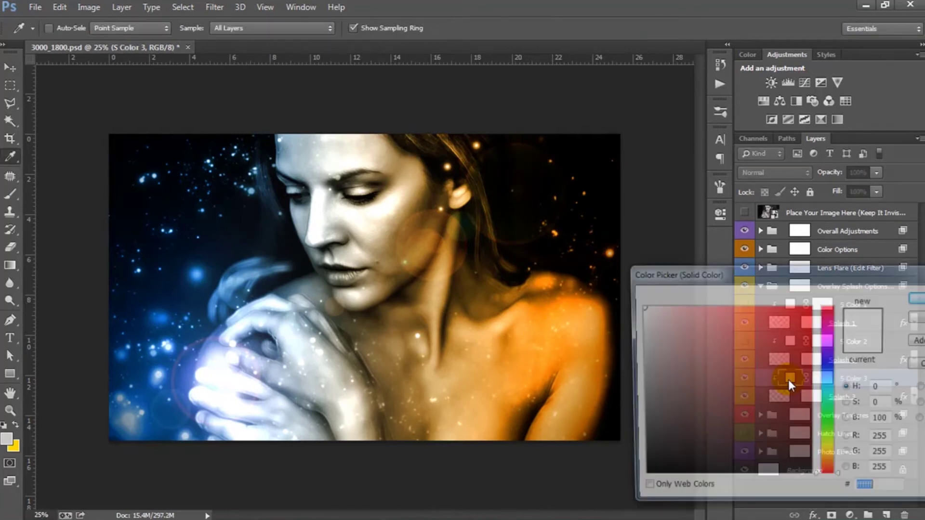
{"action": "left_click", "coordinate": [385, 212]}
{"action": "left_click", "coordinate": [381, 209]}
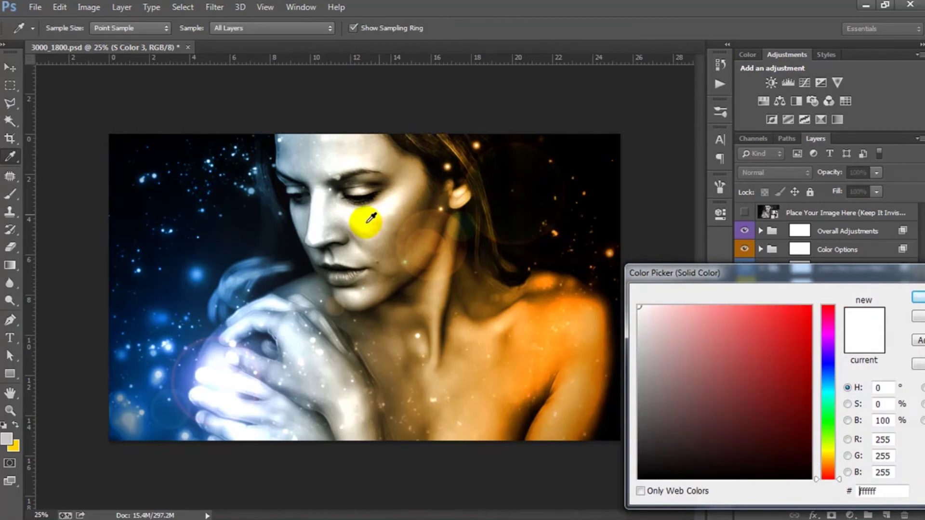
{"action": "key", "text": "Return"}
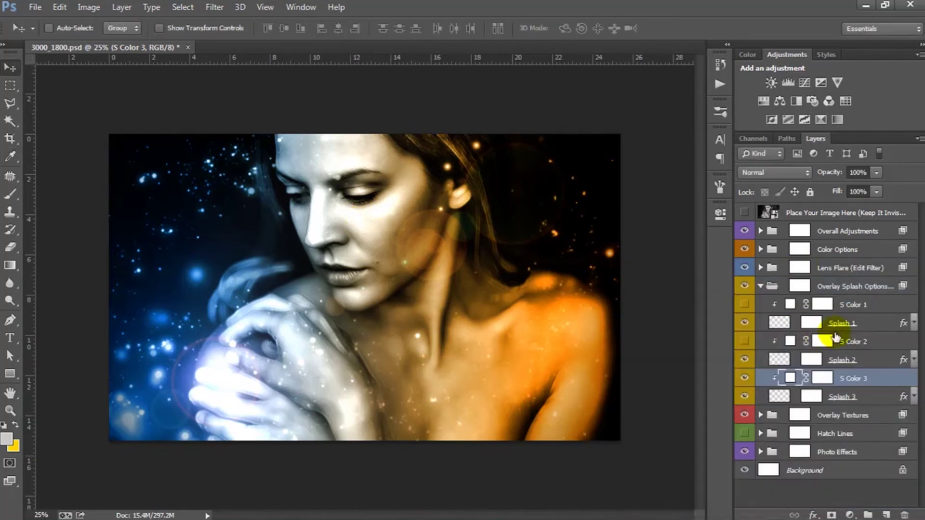
Nudge the Splash 2 particles toward the upper left
{"action": "left_click", "coordinate": [838, 361]}
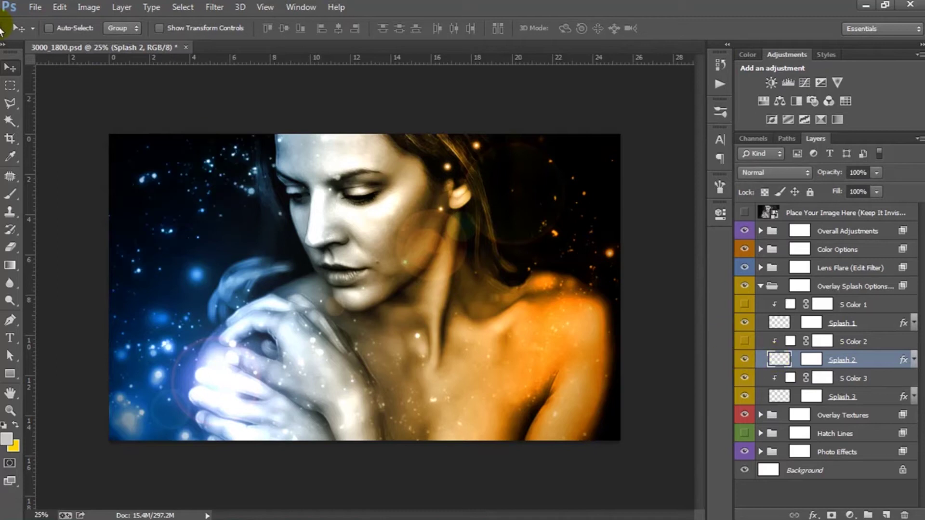
{"action": "mouse_move", "coordinate": [285, 195]}
{"action": "left_mouse_down"}
{"action": "mouse_move", "coordinate": [262, 245]}
{"action": "mouse_move", "coordinate": [228, 198]}
{"action": "left_mouse_up"}
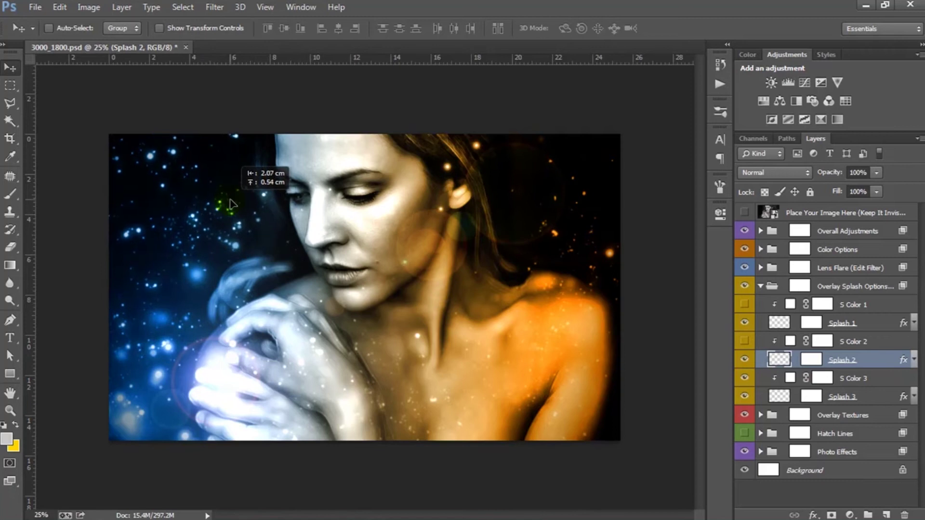
{"action": "left_click_drag", "start_coordinate": [229, 198], "coordinate": [226, 199]}
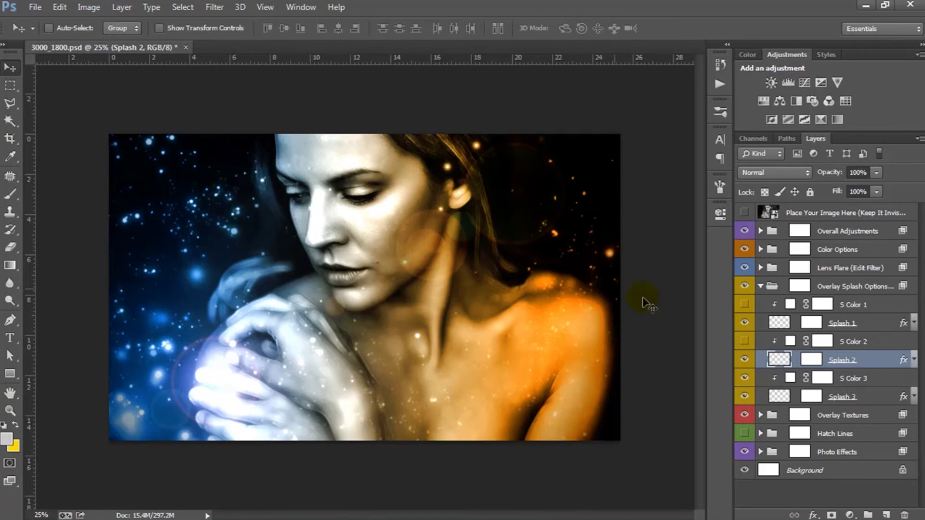
Re-pick S Color 2's fill colour, sampling from the face and dragging toward white
{"action": "double_click", "coordinate": [790, 341]}
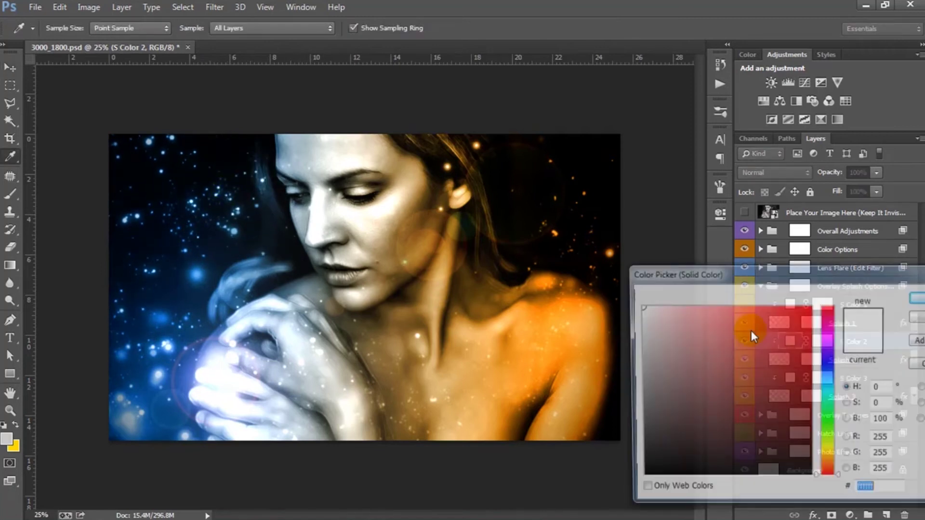
{"action": "left_click", "coordinate": [429, 265]}
{"action": "mouse_move", "coordinate": [419, 306]}
{"action": "left_mouse_down"}
{"action": "mouse_move", "coordinate": [412, 320]}
{"action": "mouse_move", "coordinate": [367, 237]}
{"action": "left_mouse_up"}
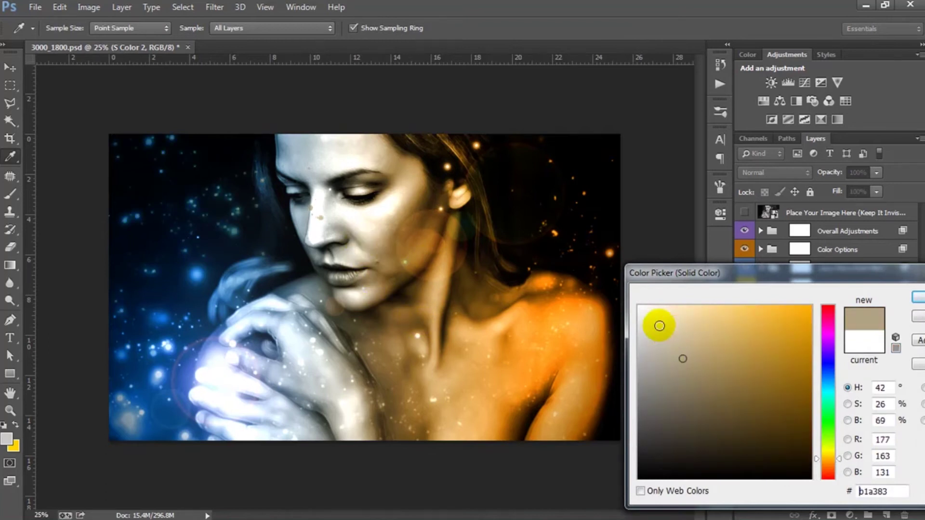
{"action": "left_click_drag", "start_coordinate": [657, 324], "coordinate": [631, 289]}
{"action": "key", "text": "Return"}
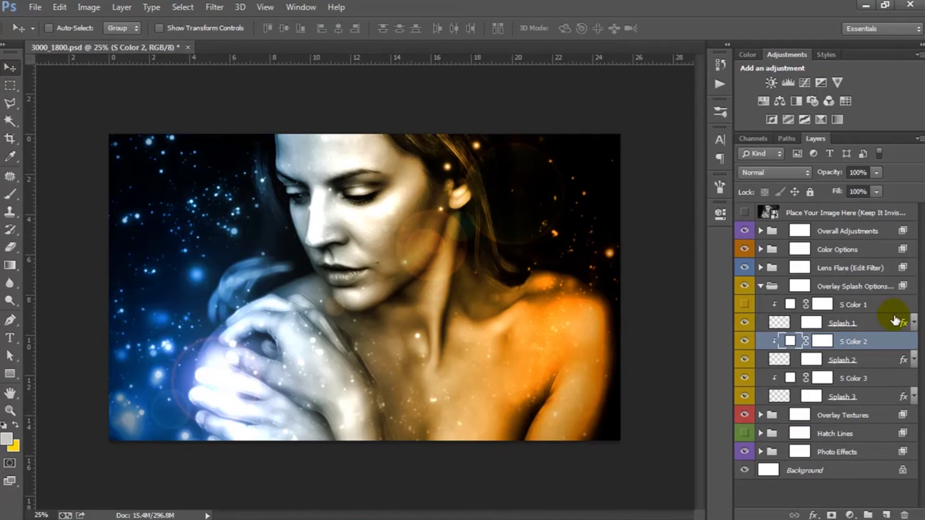
Scale Splash 1 down to about 62% and place it over the clasped hands
{"action": "left_click", "coordinate": [840, 324]}
{"action": "left_click", "coordinate": [744, 323]}
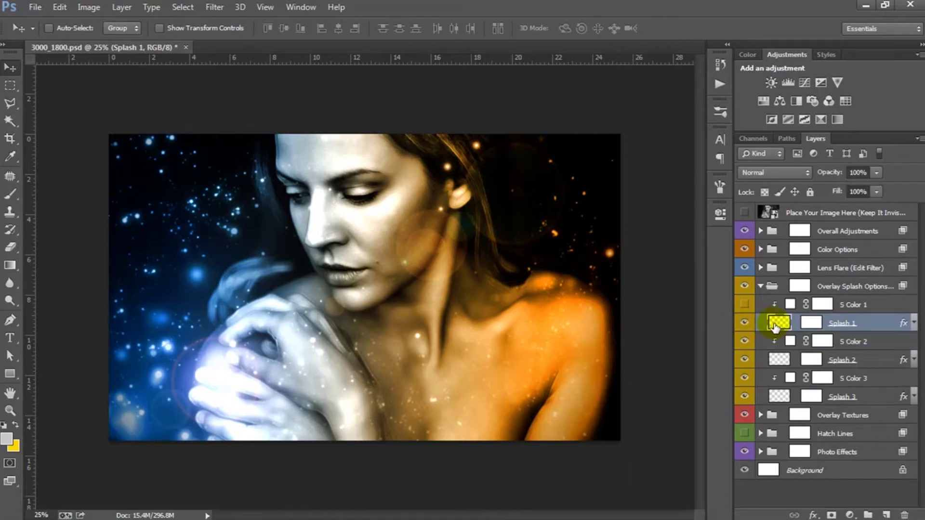
{"action": "mouse_move", "coordinate": [157, 203]}
{"action": "left_mouse_down"}
{"action": "mouse_move", "coordinate": [540, 195]}
{"action": "mouse_move", "coordinate": [503, 294]}
{"action": "left_mouse_up"}
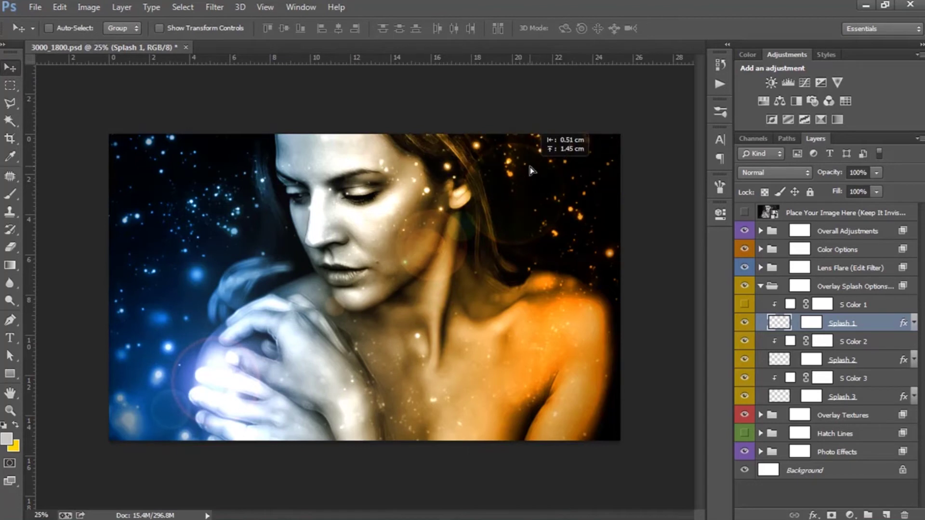
{"action": "key", "text": "ctrl+t"}
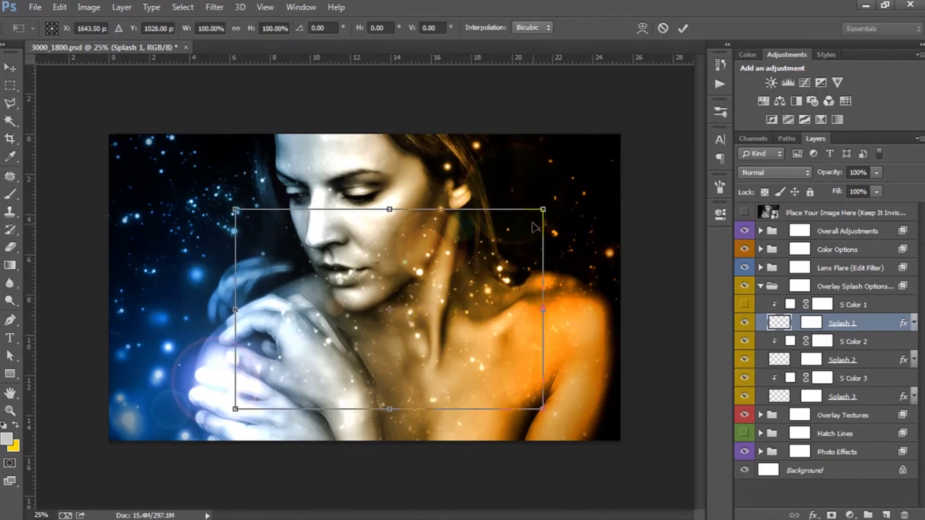
{"action": "left_click_drag", "start_coordinate": [543, 209], "coordinate": [484, 247]}
{"action": "mouse_move", "coordinate": [418, 294]}
{"action": "left_mouse_down"}
{"action": "mouse_move", "coordinate": [389, 241]}
{"action": "mouse_move", "coordinate": [332, 340]}
{"action": "left_mouse_up"}
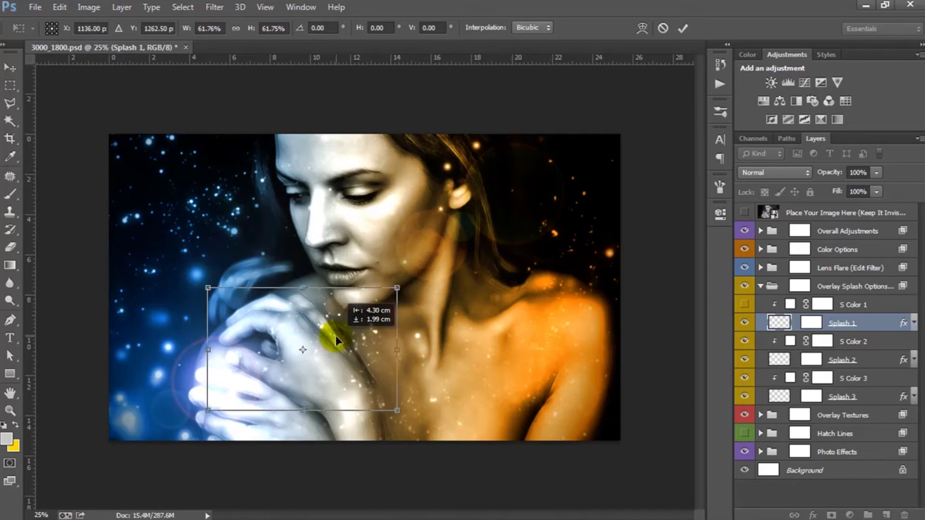
{"action": "key", "text": "Return"}
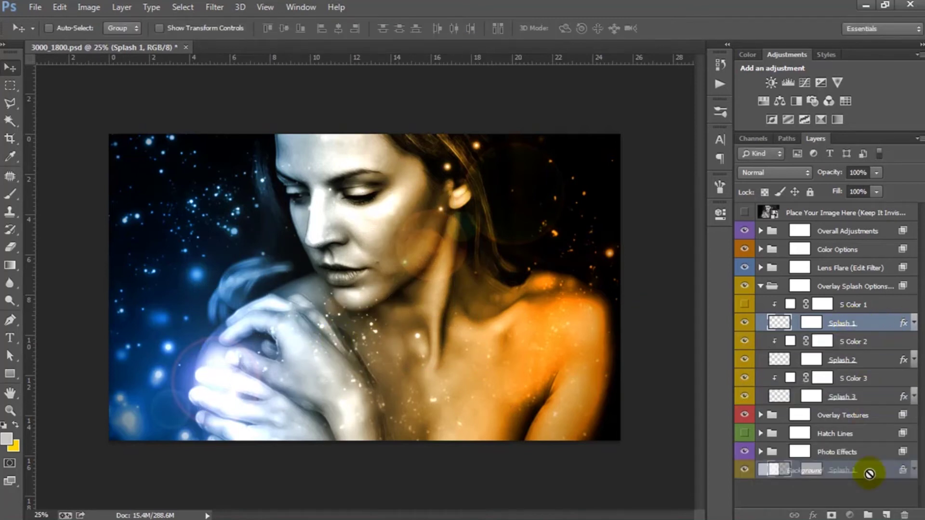
Duplicate Splash 1 with S Color 1 and move the copy over the lower-left hand
{"action": "left_click", "coordinate": [854, 311], "text": "shift"}
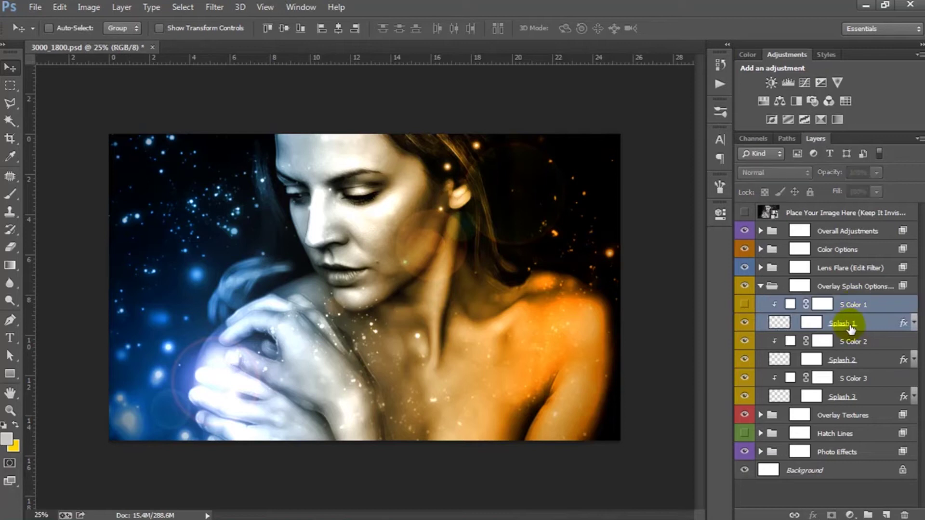
{"action": "left_click_drag", "start_coordinate": [850, 327], "coordinate": [886, 513]}
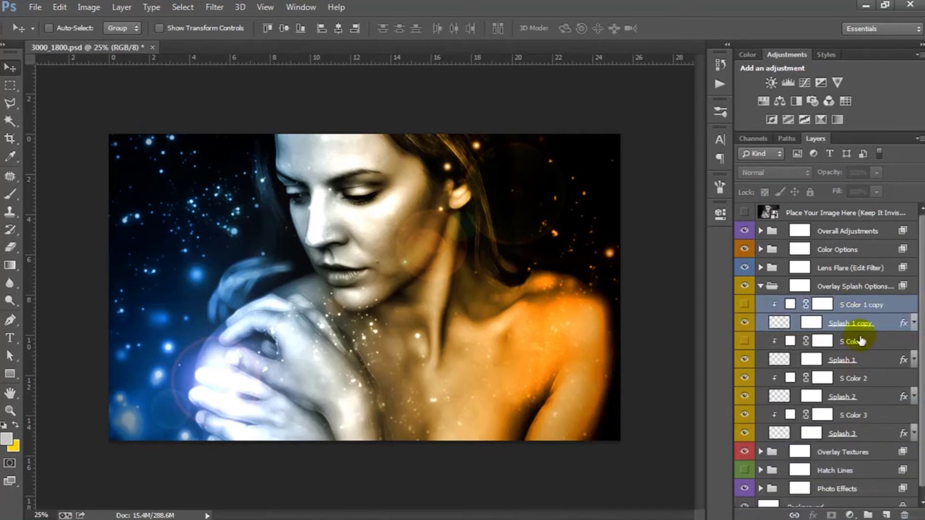
{"action": "left_click", "coordinate": [855, 330]}
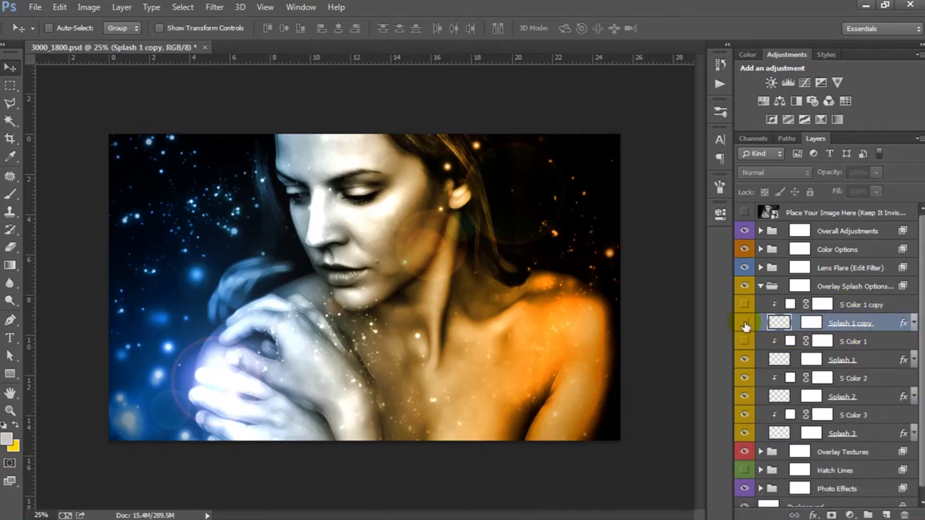
{"action": "left_click_drag", "start_coordinate": [417, 338], "coordinate": [276, 400]}
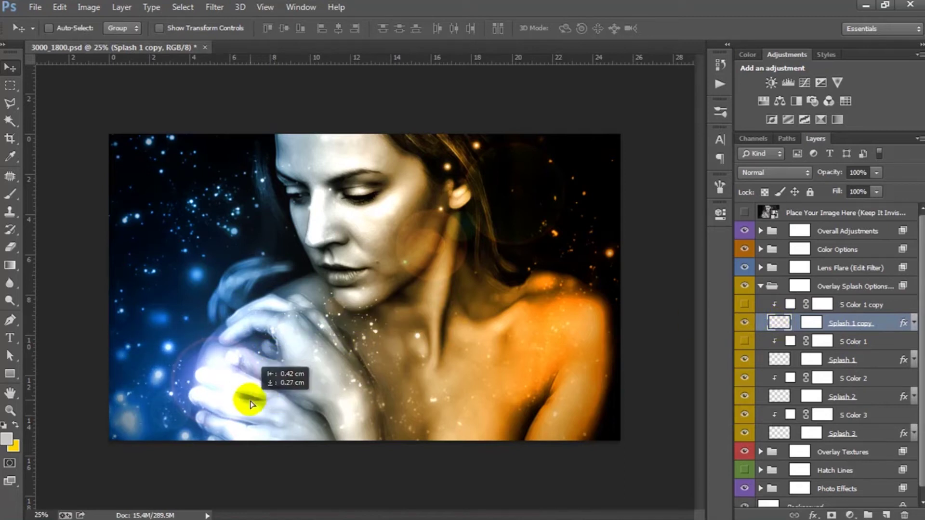
{"action": "left_click_drag", "start_coordinate": [276, 400], "coordinate": [256, 401]}
Lower the Splash 1 copy's opacity to 75% and Splash 1's to about 87%
{"action": "left_click_drag", "start_coordinate": [838, 178], "coordinate": [816, 180]}
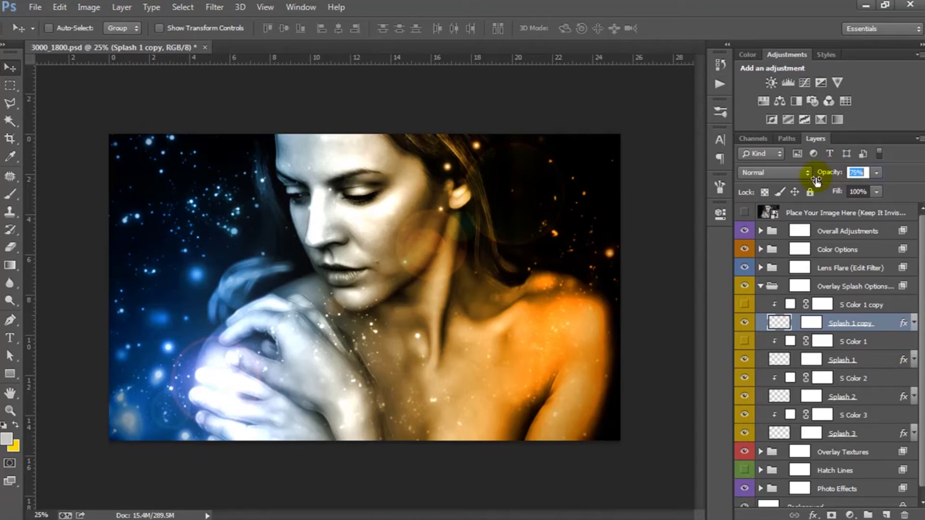
{"action": "left_click", "coordinate": [844, 359]}
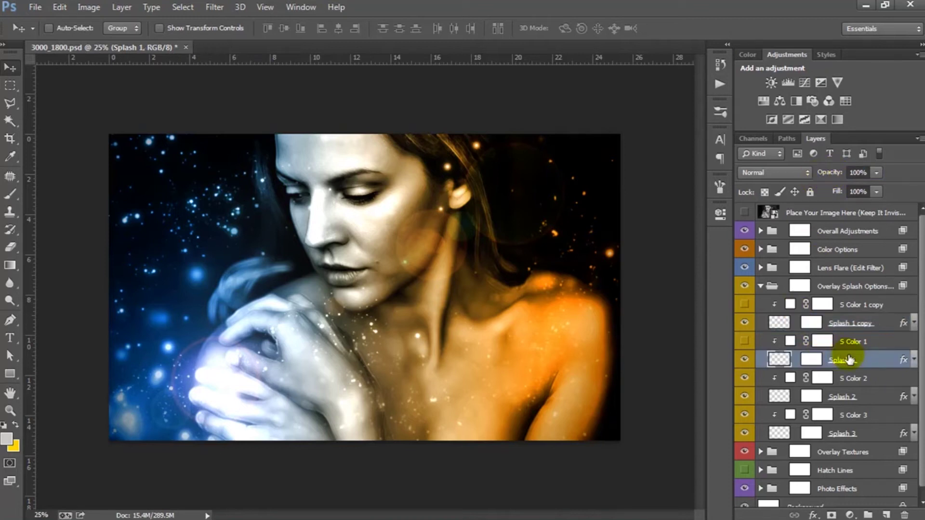
{"action": "left_click_drag", "start_coordinate": [834, 179], "coordinate": [824, 178]}
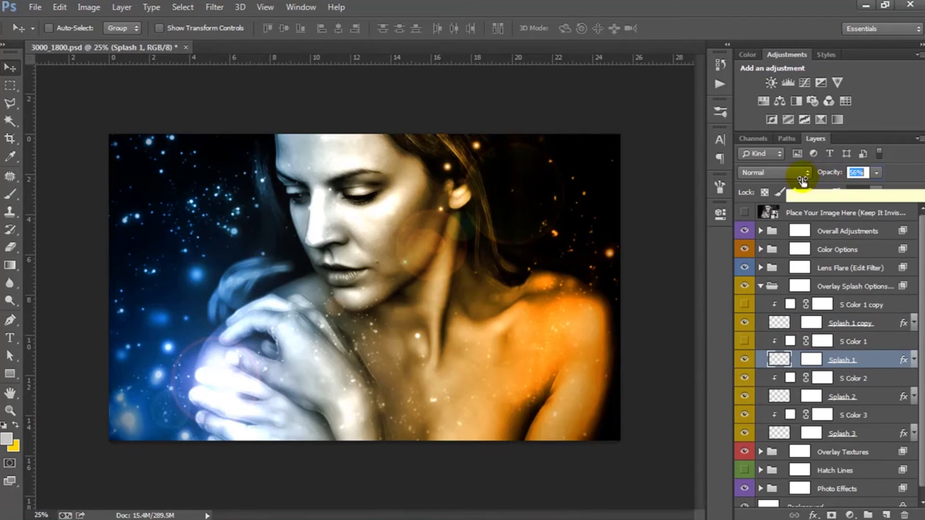
{"action": "left_click", "coordinate": [843, 396]}
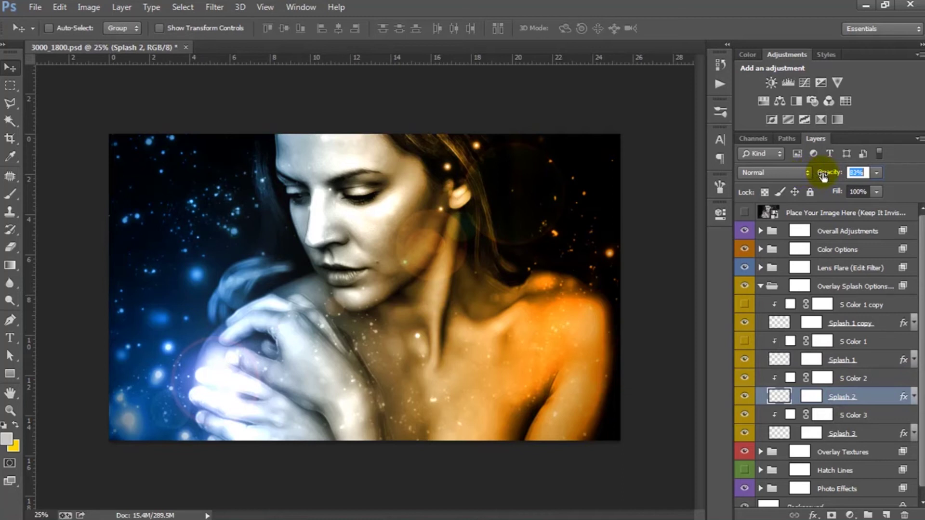
{"action": "left_click", "coordinate": [839, 286]}
Collapse the splash group, expand the Lens Flare group, and compare Lens Effect layers with Lens Effect 2 shown
{"action": "left_click", "coordinate": [761, 287]}
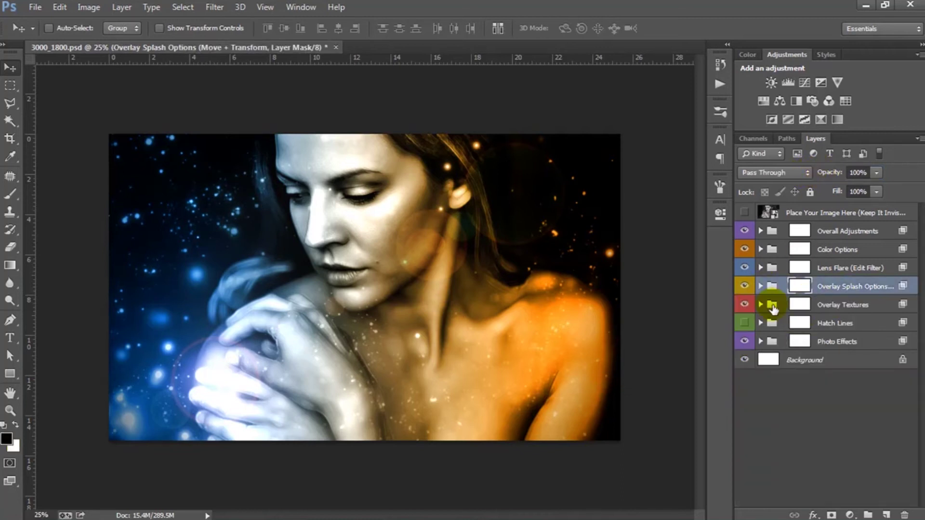
{"action": "left_click", "coordinate": [745, 286]}
{"action": "left_click", "coordinate": [826, 268]}
{"action": "left_click", "coordinate": [761, 268]}
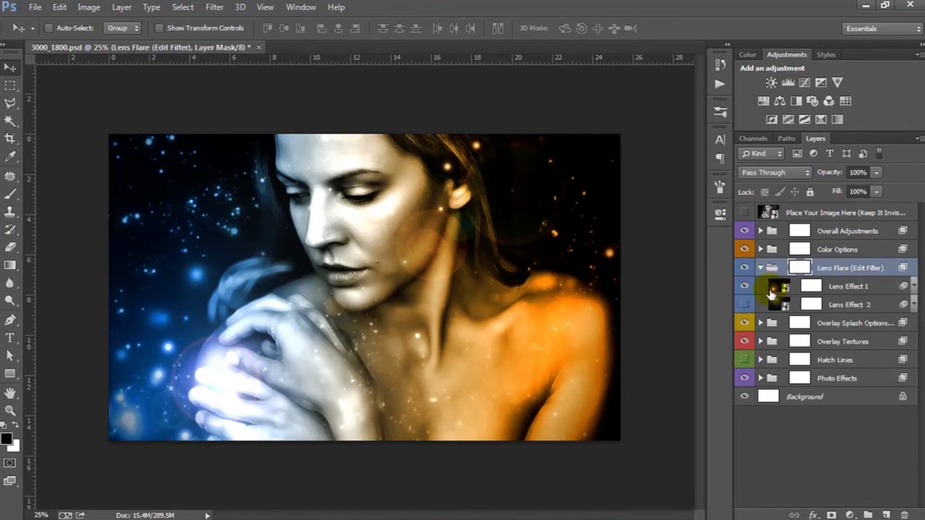
{"action": "left_click", "coordinate": [745, 269]}
{"action": "left_click", "coordinate": [745, 269]}
{"action": "left_click", "coordinate": [745, 287]}
{"action": "left_click", "coordinate": [745, 304]}
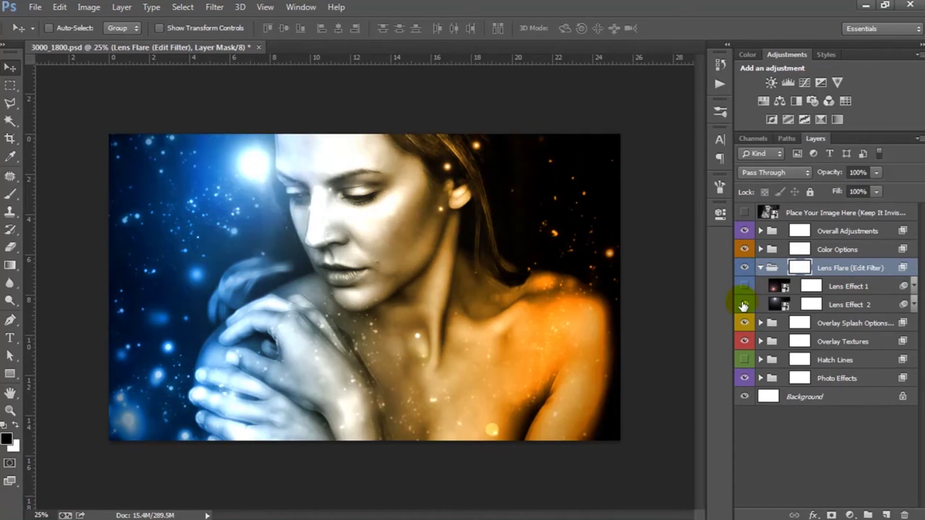
{"action": "left_click", "coordinate": [745, 304]}
{"action": "left_click", "coordinate": [744, 304]}
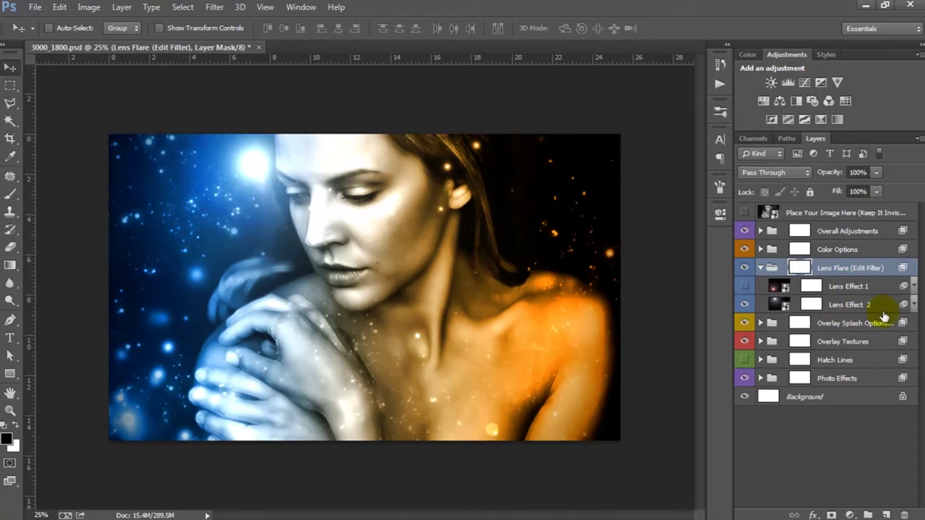
Re-edit Lens Effect 2's Lens Flare with a moved centre and brightness 121, then lower opacity
{"action": "left_click", "coordinate": [912, 305]}
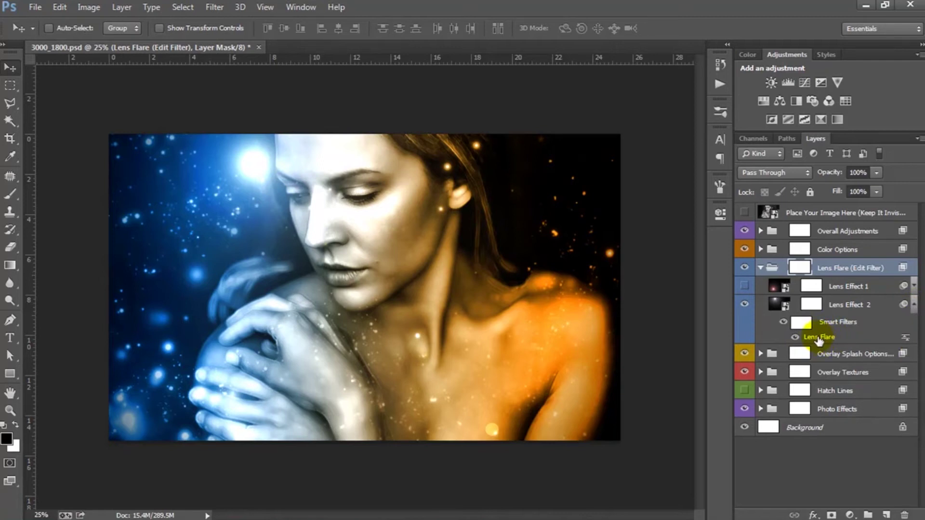
{"action": "double_click", "coordinate": [819, 337]}
{"action": "left_click", "coordinate": [591, 189]}
{"action": "left_click_drag", "start_coordinate": [596, 304], "coordinate": [607, 303]}
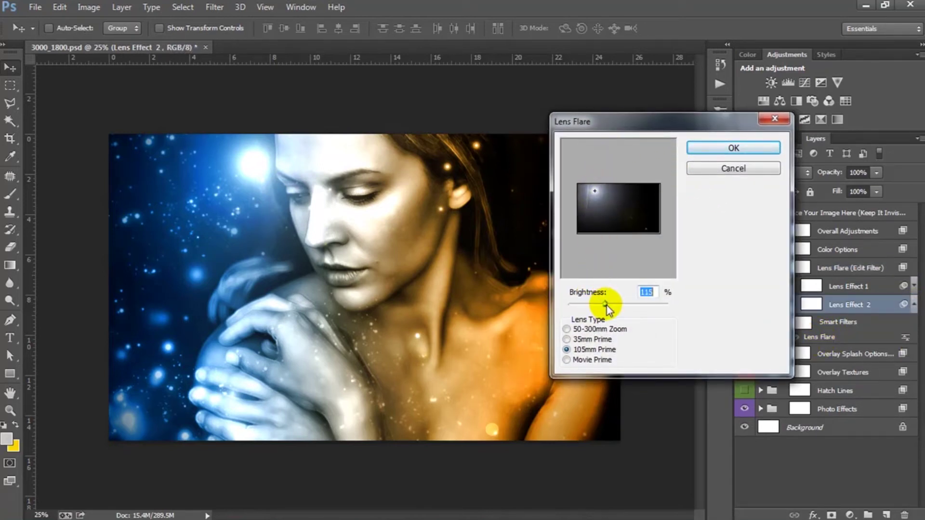
{"action": "left_click", "coordinate": [712, 148]}
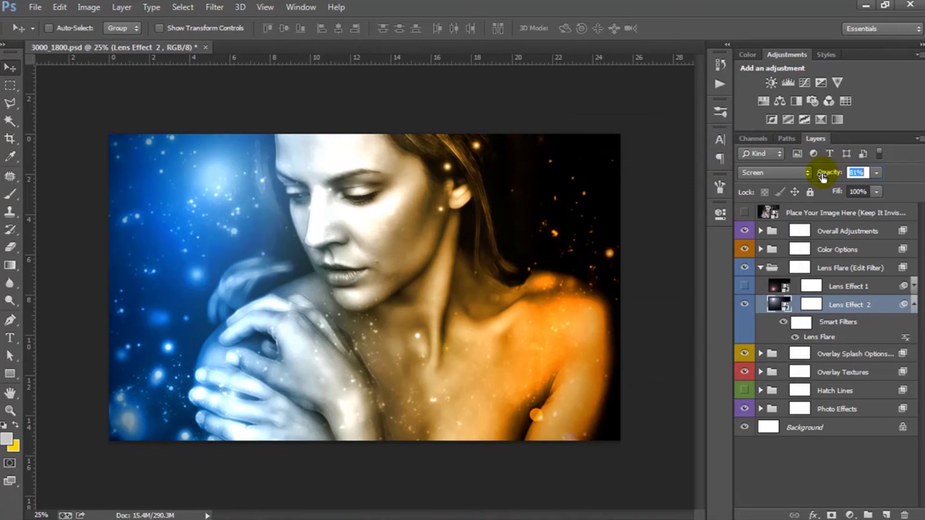
{"action": "left_click_drag", "start_coordinate": [817, 176], "coordinate": [838, 178]}
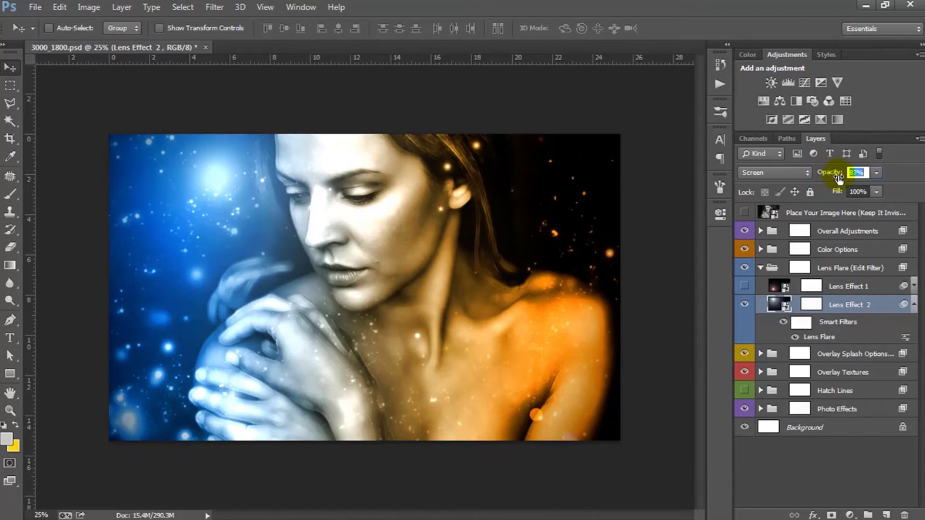
Shift Lens Effect 2's flare centre up-right, set opacity 62% and flare brightness 111
{"action": "double_click", "coordinate": [817, 338]}
{"action": "left_click_drag", "start_coordinate": [617, 207], "coordinate": [649, 192]}
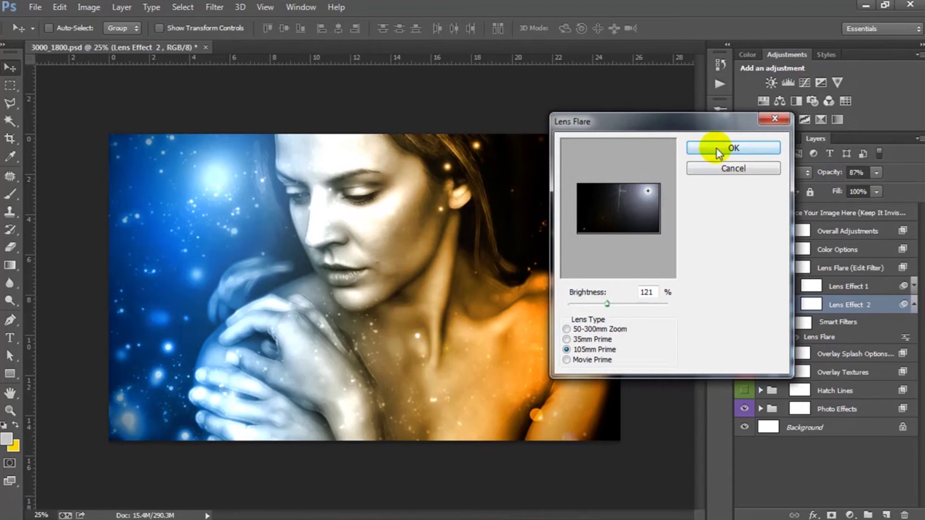
{"action": "left_click", "coordinate": [713, 148]}
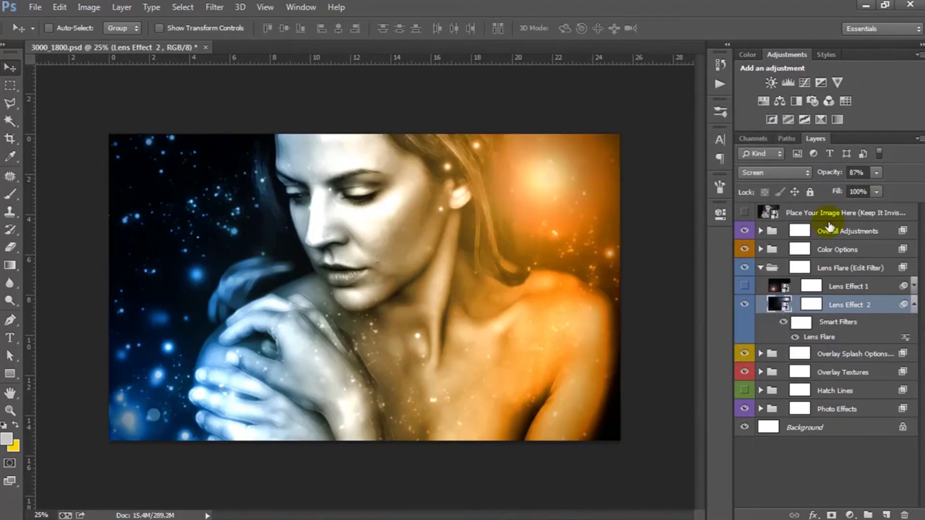
{"action": "left_click_drag", "start_coordinate": [825, 176], "coordinate": [815, 173]}
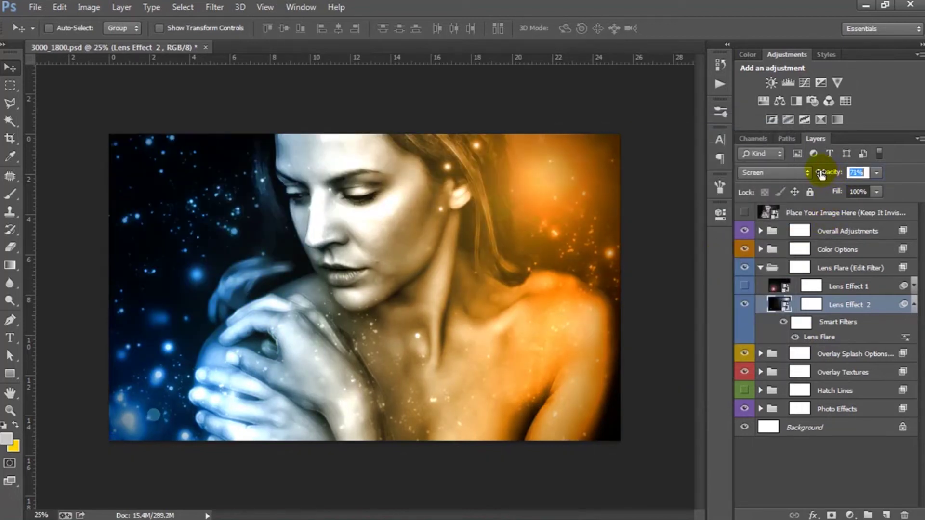
{"action": "left_click", "coordinate": [818, 346]}
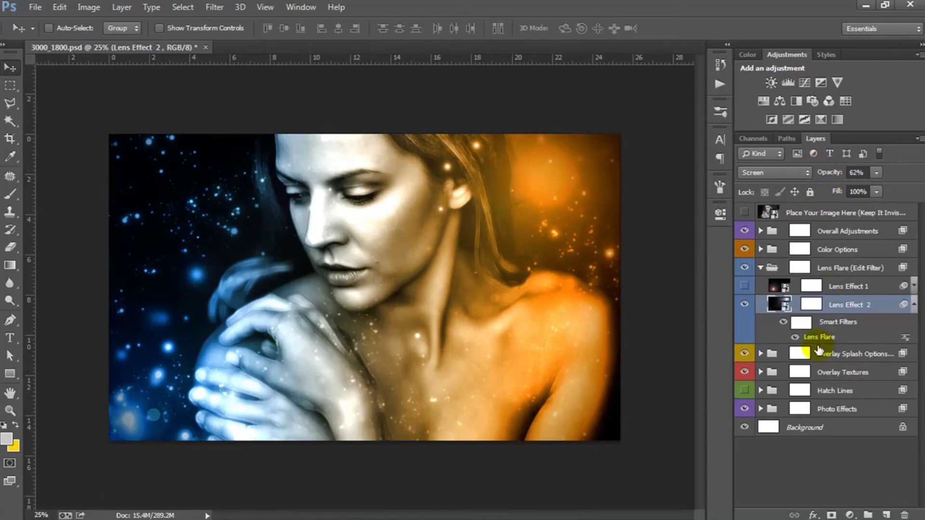
{"action": "left_click_drag", "start_coordinate": [624, 246], "coordinate": [643, 225]}
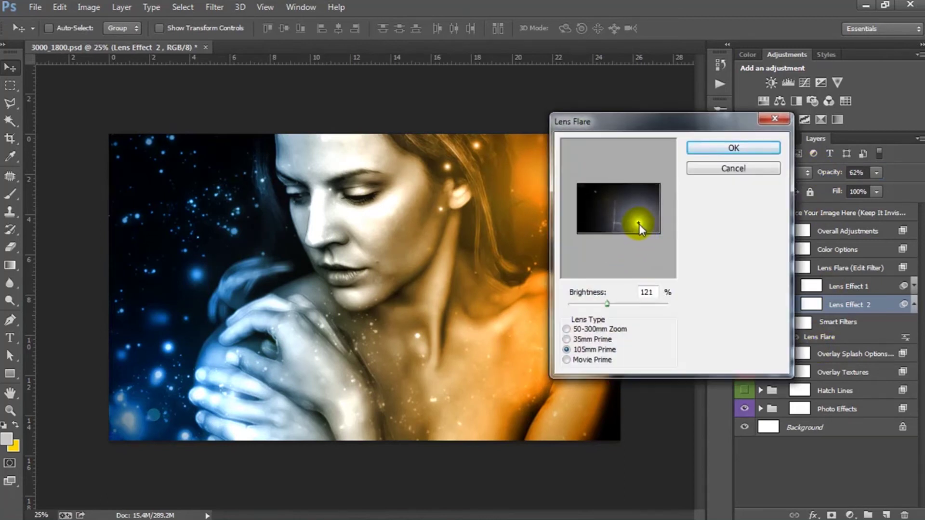
{"action": "left_click_drag", "start_coordinate": [607, 304], "coordinate": [603, 304]}
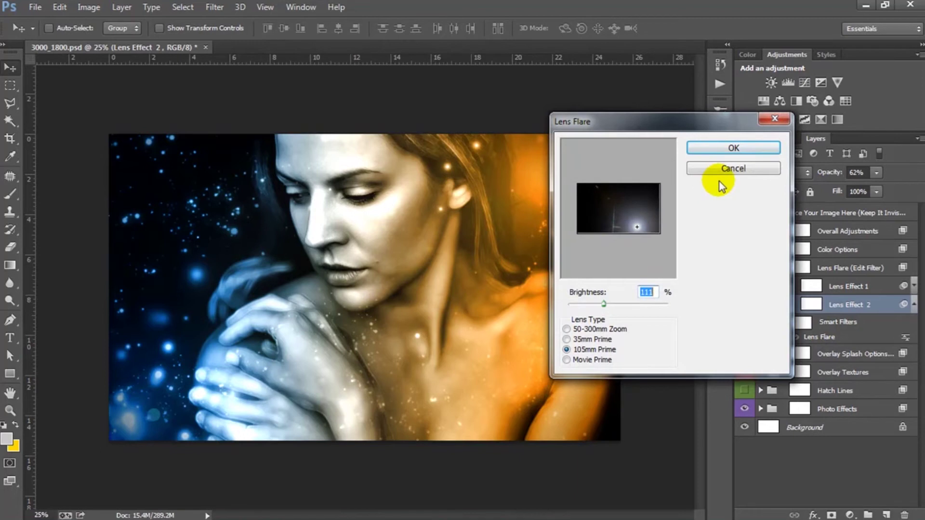
{"action": "left_click", "coordinate": [718, 149]}
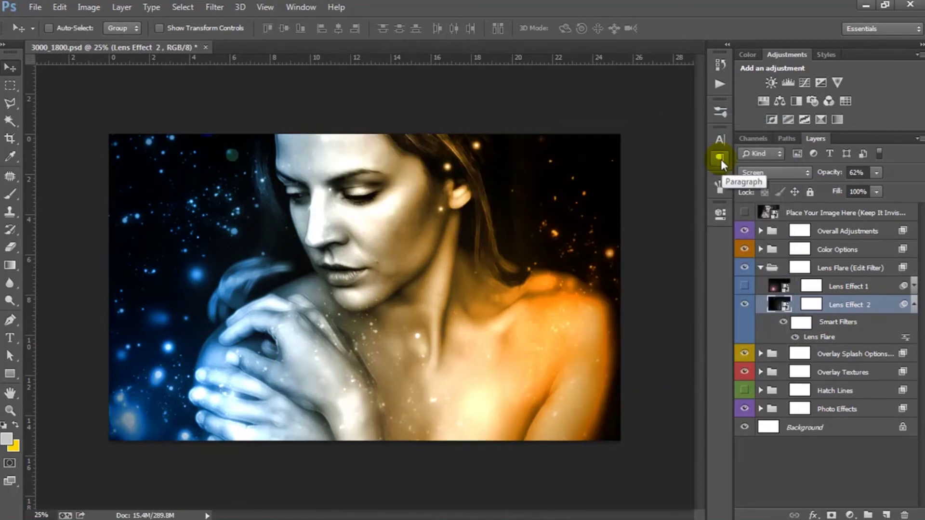
Show Lens Effect 1, raise its flare brightness to 123, and set its opacity to 76%
{"action": "left_click", "coordinate": [841, 287]}
{"action": "left_click", "coordinate": [744, 286]}
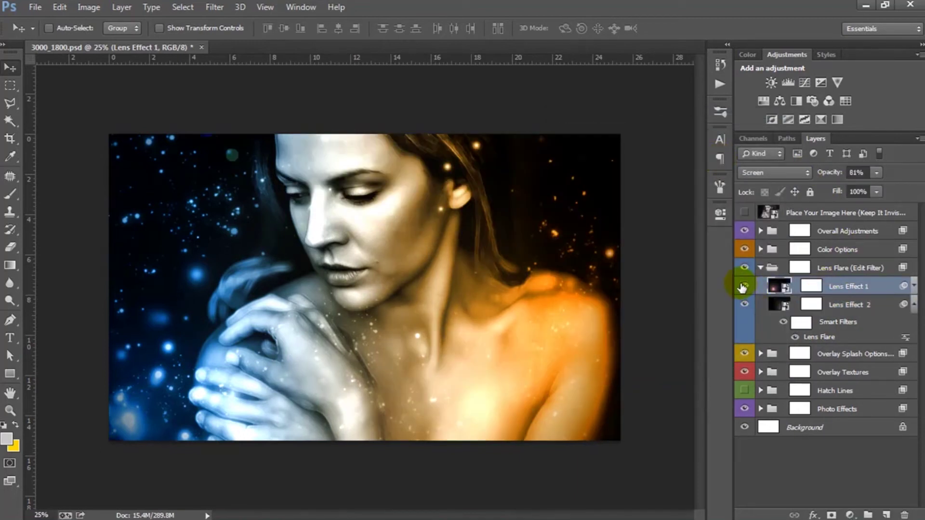
{"action": "left_click", "coordinate": [912, 288]}
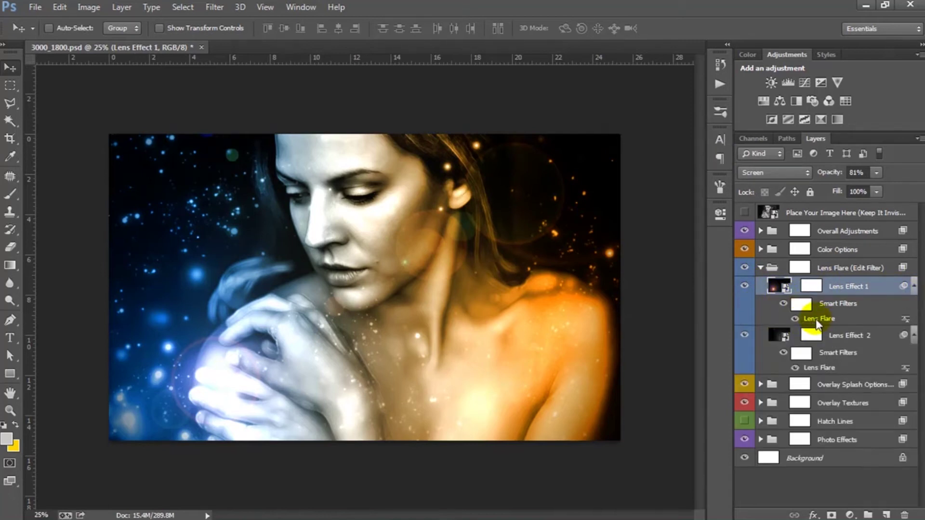
{"action": "double_click", "coordinate": [816, 319]}
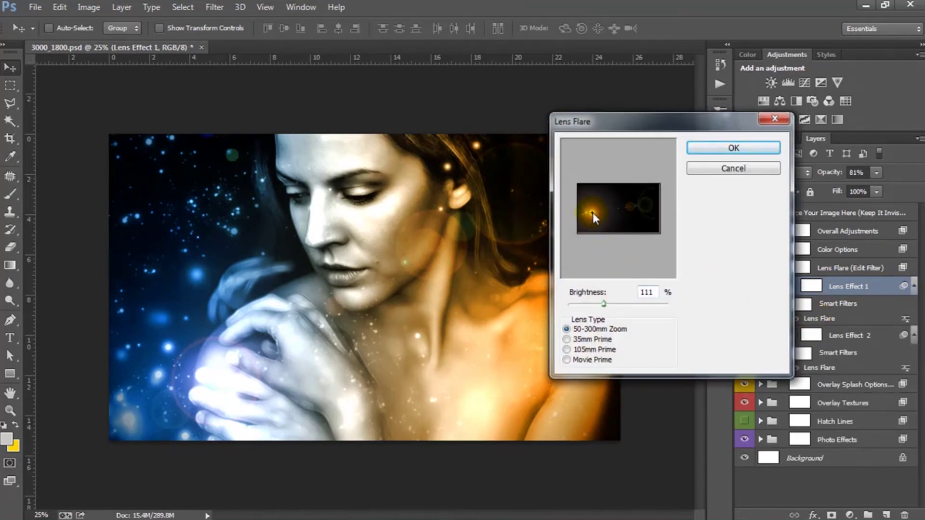
{"action": "left_click_drag", "start_coordinate": [603, 304], "coordinate": [609, 304]}
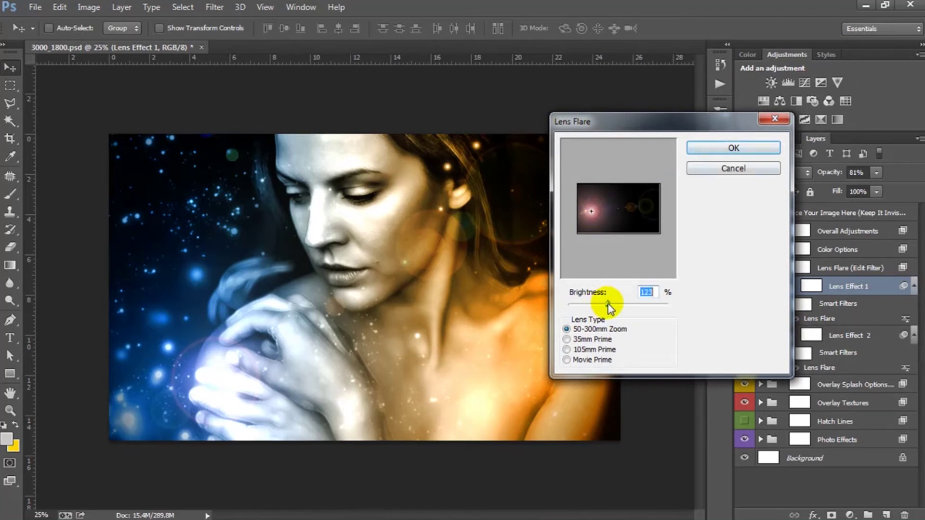
{"action": "left_click", "coordinate": [715, 148]}
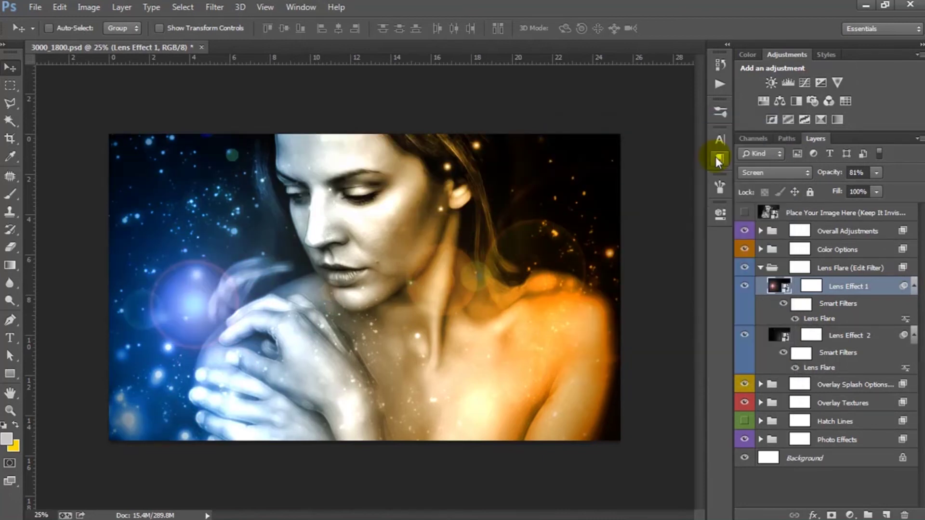
{"action": "left_click_drag", "start_coordinate": [826, 173], "coordinate": [812, 171]}
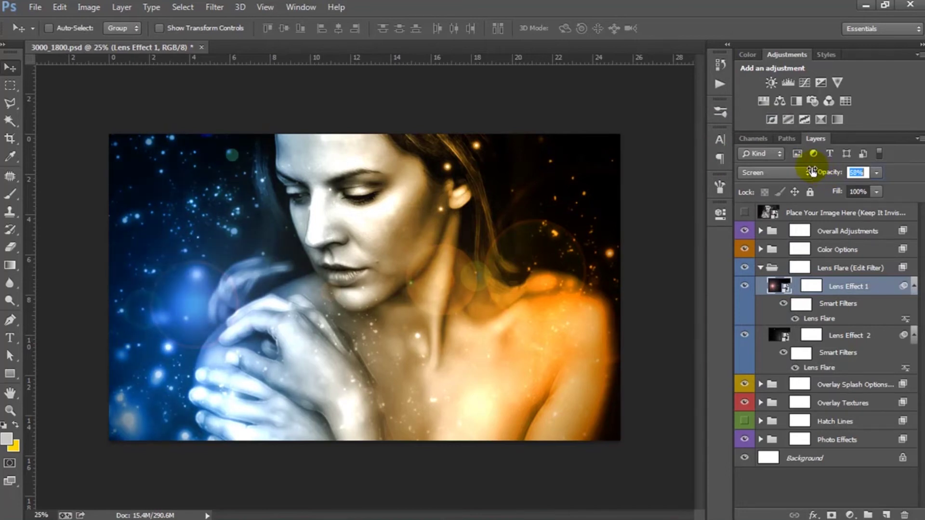
Paint black on the Lens Flare group mask at 30% brush opacity over the neck and shoulder glow
{"action": "left_click", "coordinate": [766, 269]}
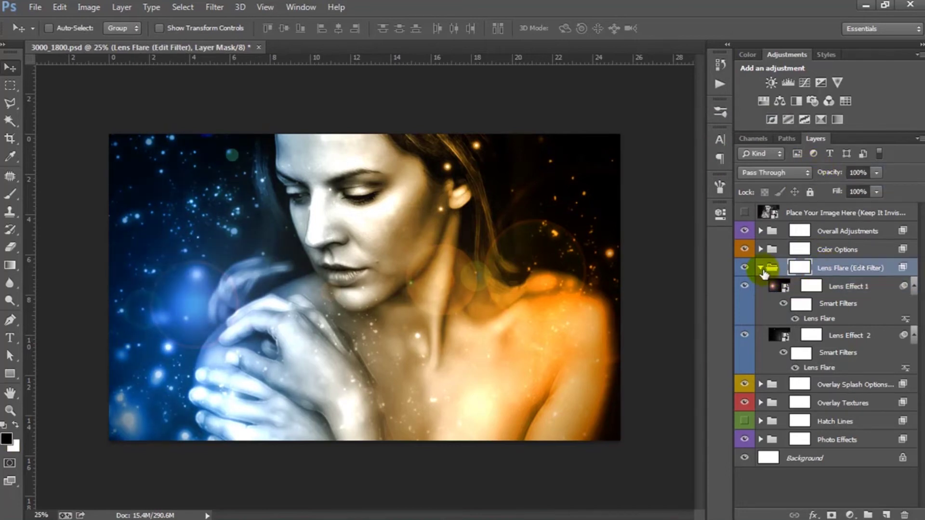
{"action": "left_click", "coordinate": [761, 269]}
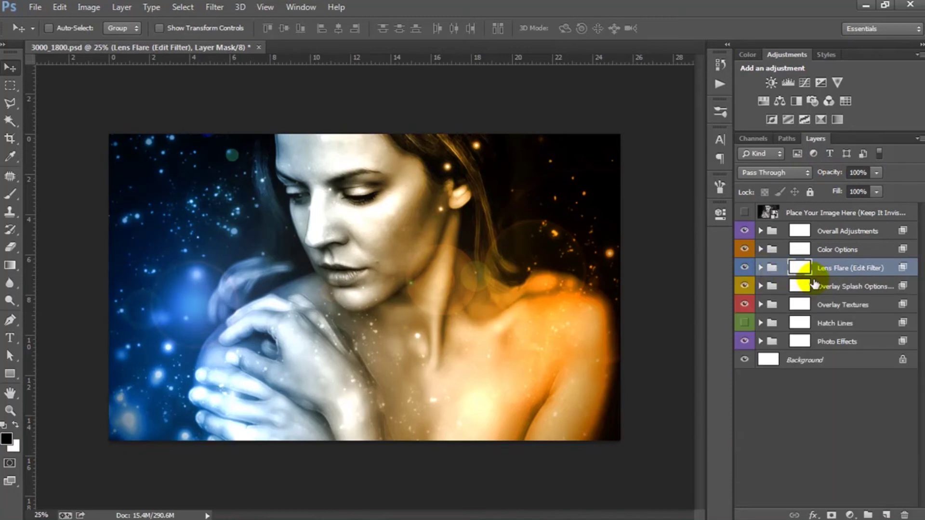
{"action": "left_click", "coordinate": [11, 194]}
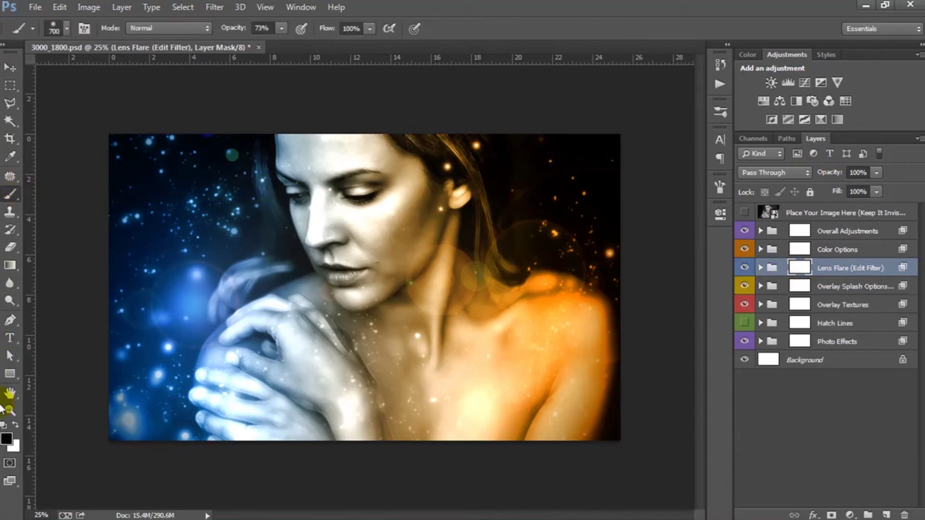
{"action": "left_click", "coordinate": [4, 425]}
{"action": "mouse_move", "coordinate": [465, 238]}
{"action": "left_mouse_down"}
{"action": "mouse_move", "coordinate": [453, 293]}
{"action": "mouse_move", "coordinate": [423, 264]}
{"action": "left_mouse_up"}
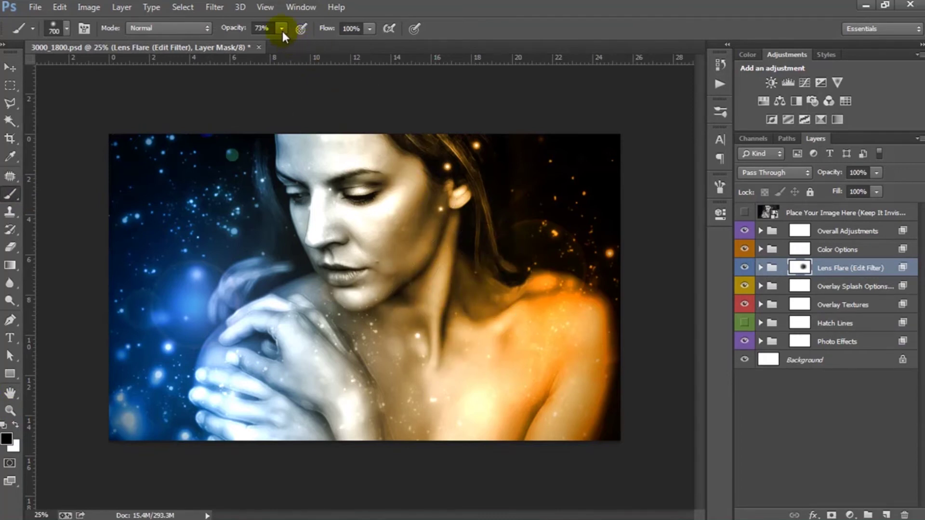
{"action": "left_click_drag", "start_coordinate": [250, 46], "coordinate": [252, 45]}
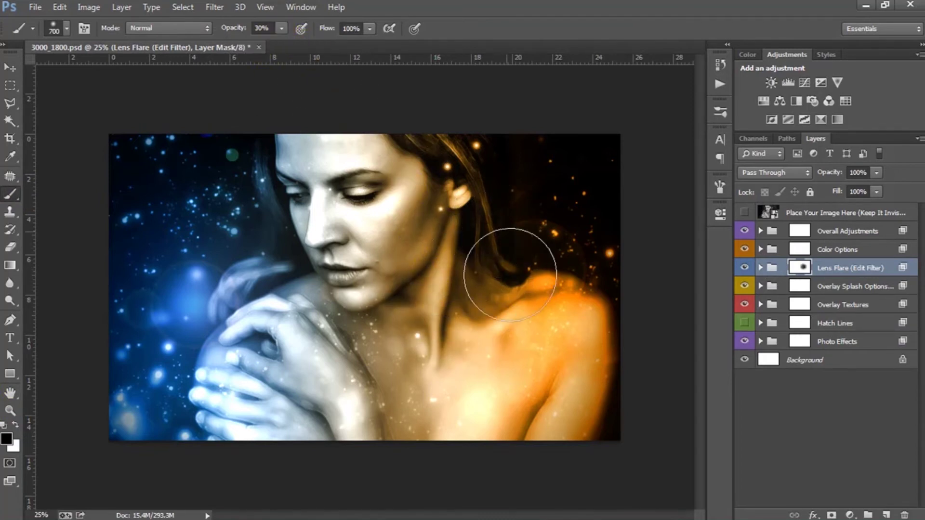
{"action": "left_click_drag", "start_coordinate": [532, 301], "coordinate": [487, 332]}
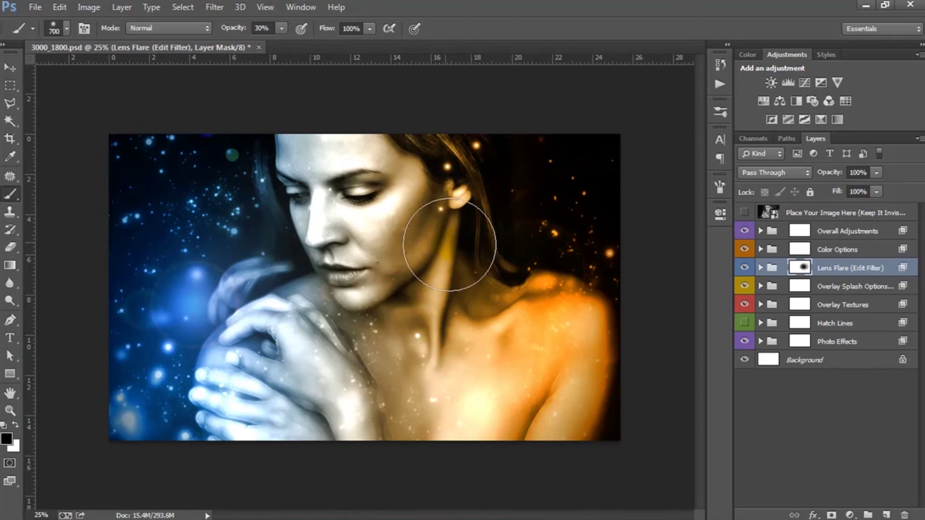
{"action": "left_click", "coordinate": [12, 67]}
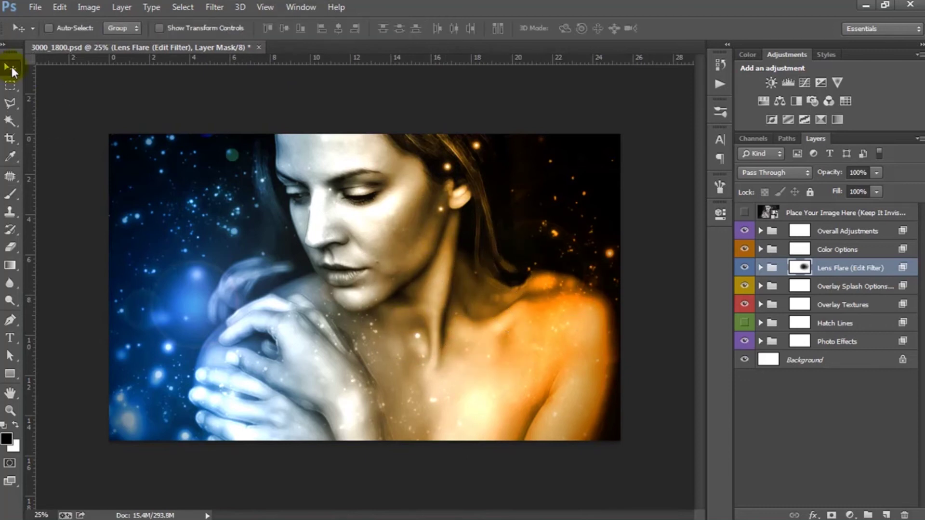
{"action": "left_click", "coordinate": [744, 268]}
Expand Color Options, hide Color Option 5, and show Color Option 6 with its fills revealed
{"action": "left_click", "coordinate": [842, 250]}
{"action": "left_click", "coordinate": [761, 249]}
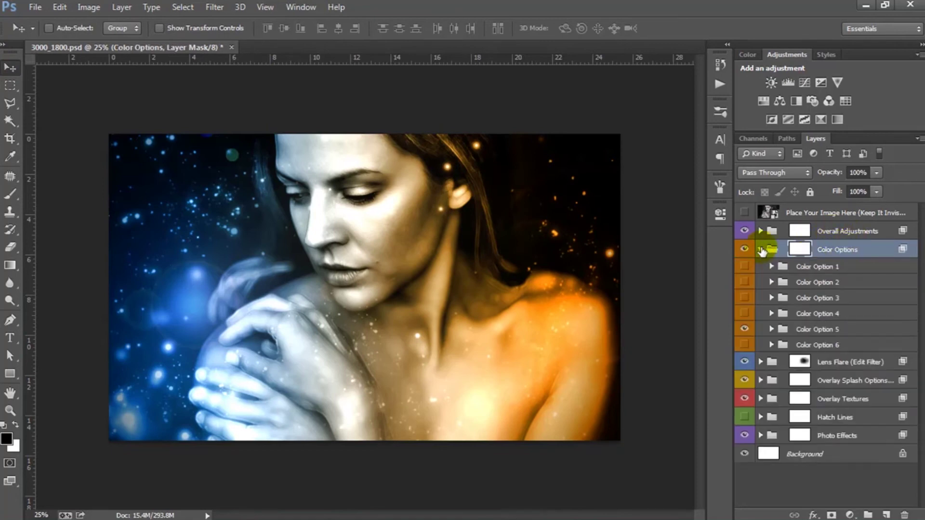
{"action": "left_click", "coordinate": [745, 250]}
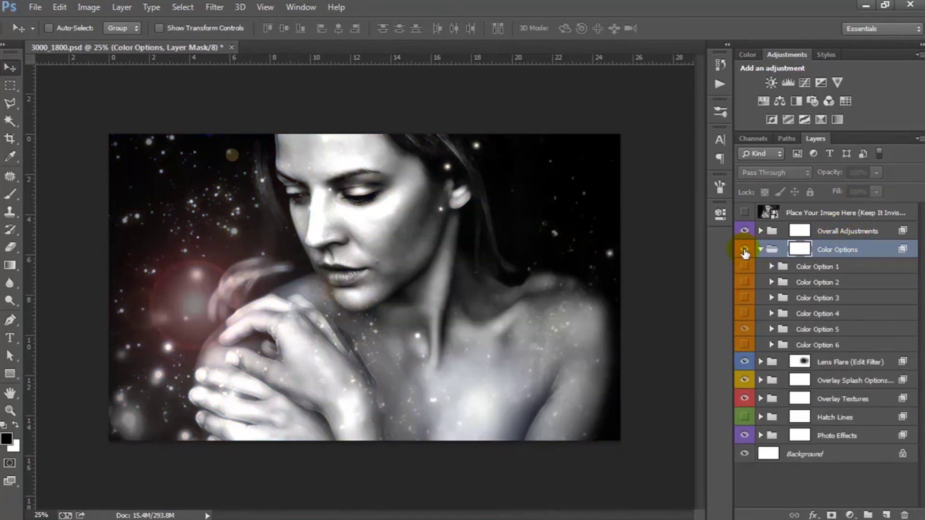
{"action": "left_click", "coordinate": [745, 250]}
{"action": "left_click", "coordinate": [814, 345]}
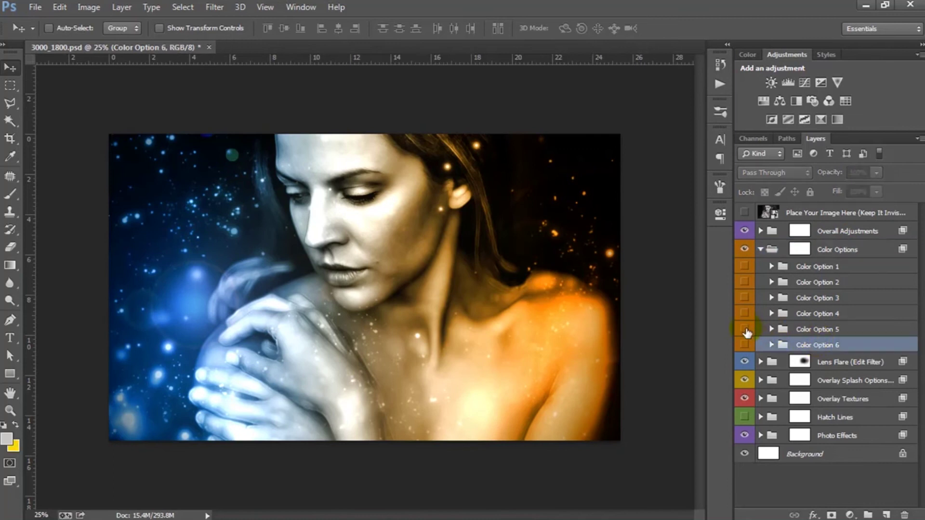
{"action": "left_click", "coordinate": [745, 329]}
{"action": "left_click", "coordinate": [745, 345]}
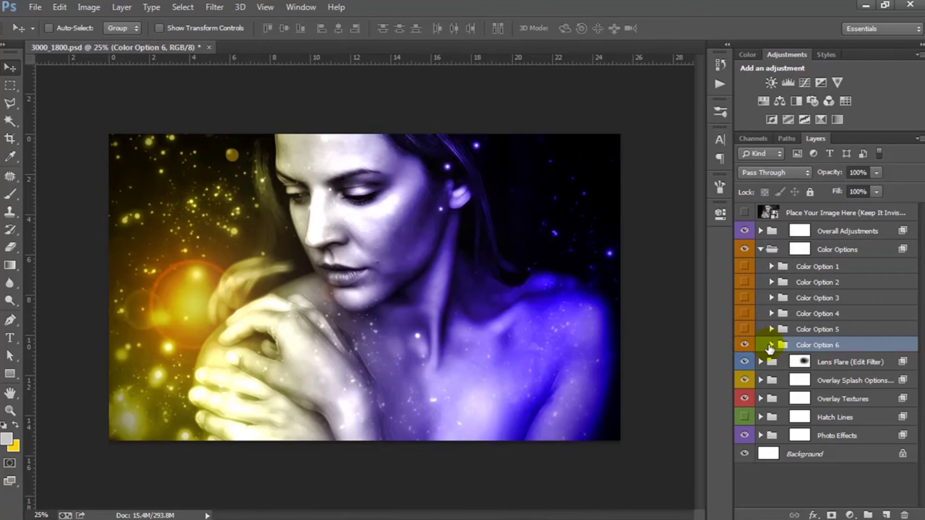
{"action": "left_click", "coordinate": [771, 345]}
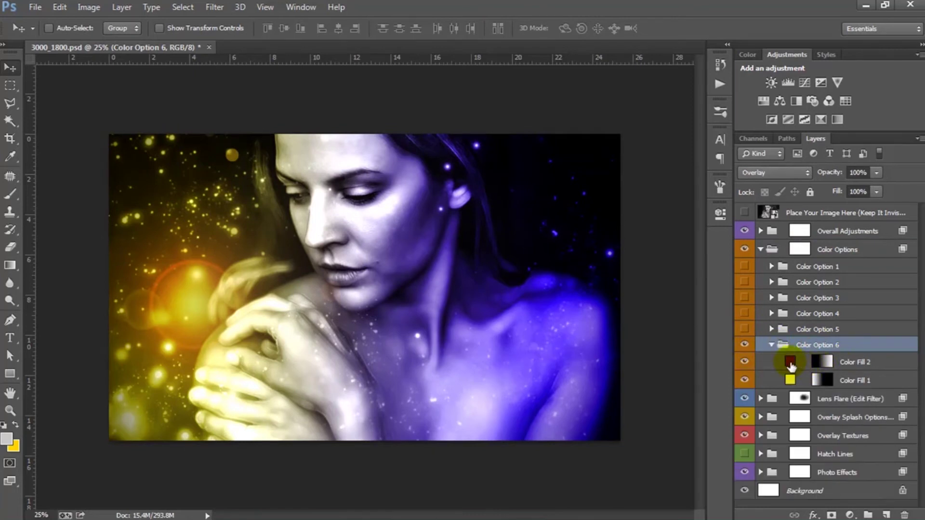
Try lavender, orange and red for Color Fill 2, then cancel to keep the purple
{"action": "double_click", "coordinate": [790, 365]}
{"action": "left_click_drag", "start_coordinate": [785, 357], "coordinate": [680, 331]}
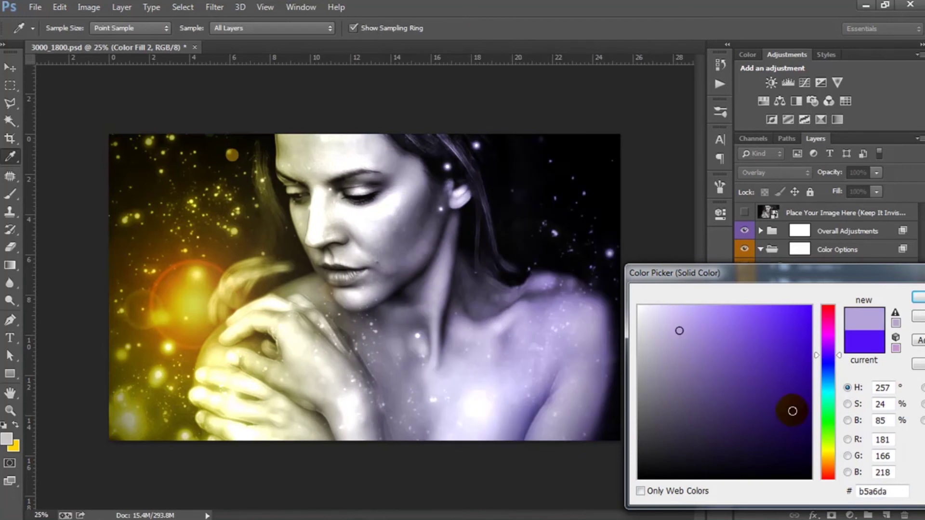
{"action": "left_click_drag", "start_coordinate": [828, 393], "coordinate": [823, 446]}
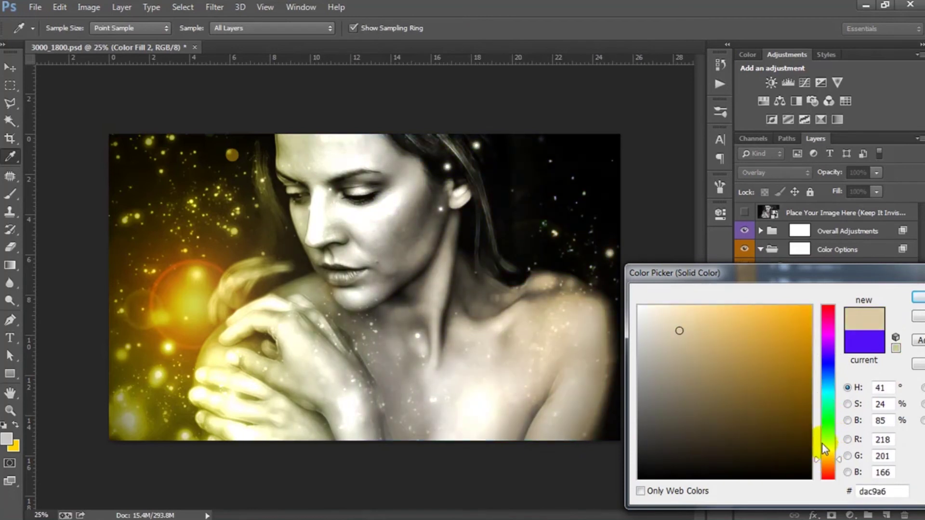
{"action": "left_click", "coordinate": [807, 306]}
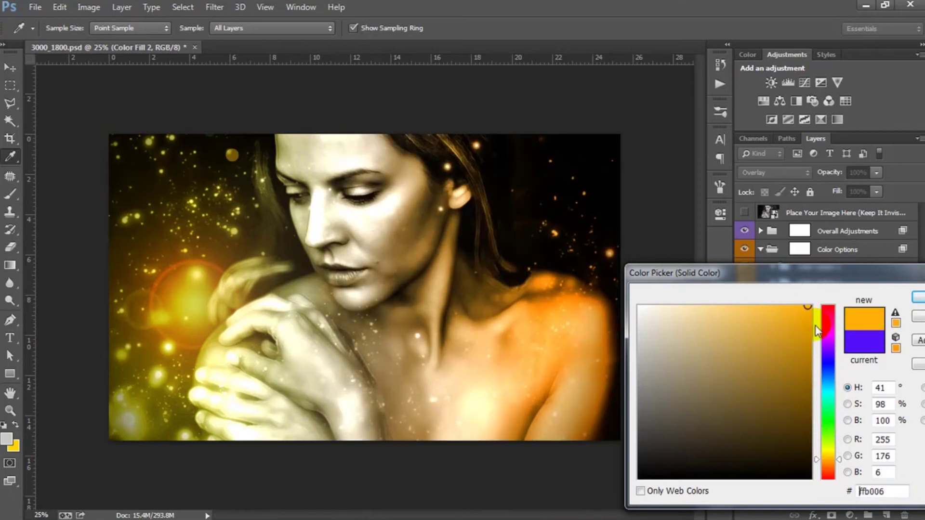
{"action": "left_click_drag", "start_coordinate": [817, 331], "coordinate": [826, 309]}
{"action": "left_click", "coordinate": [774, 336]}
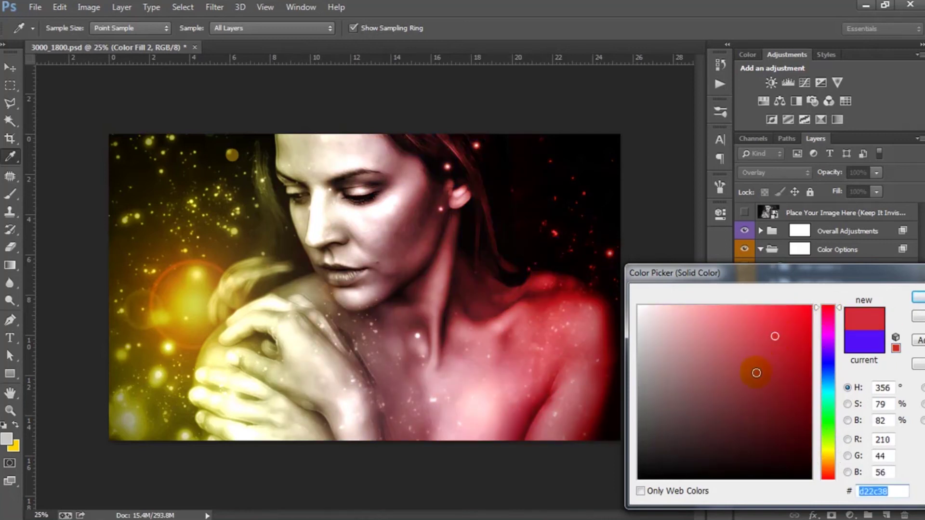
{"action": "left_click", "coordinate": [918, 316]}
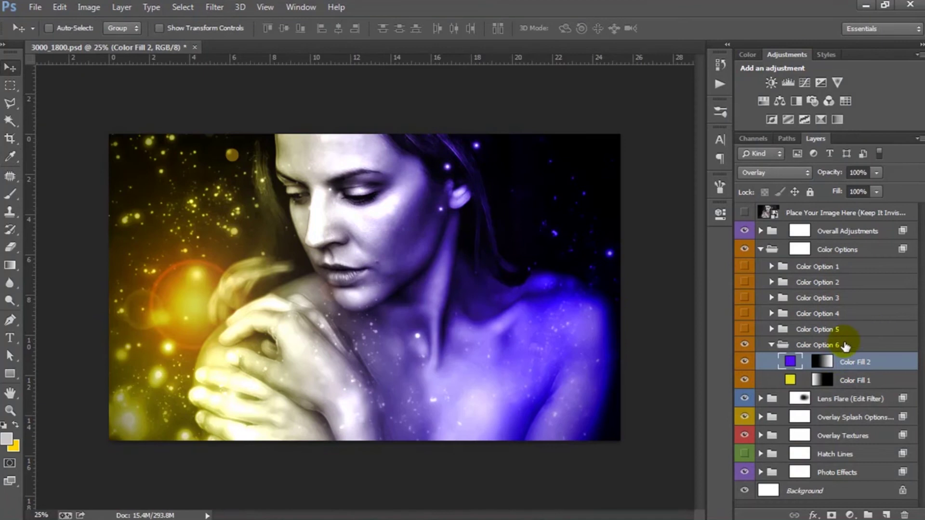
Change Color Fill 1's yellow glow to green (0dee22) and collapse Color Option 6
{"action": "left_click", "coordinate": [852, 380]}
{"action": "double_click", "coordinate": [790, 380]}
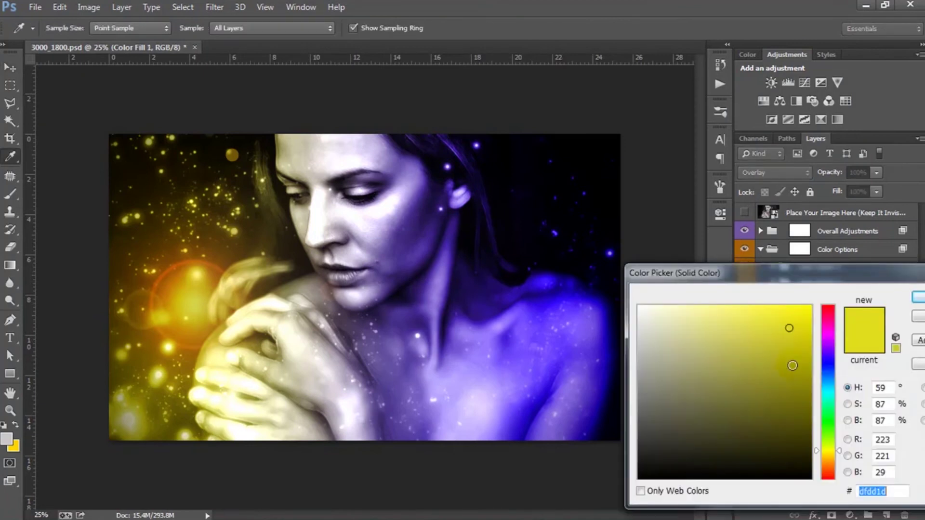
{"action": "left_click", "coordinate": [827, 335]}
{"action": "left_click", "coordinate": [802, 317]}
{"action": "mouse_move", "coordinate": [826, 412]}
{"action": "left_mouse_down"}
{"action": "mouse_move", "coordinate": [826, 443]}
{"action": "mouse_move", "coordinate": [832, 420]}
{"action": "left_mouse_up"}
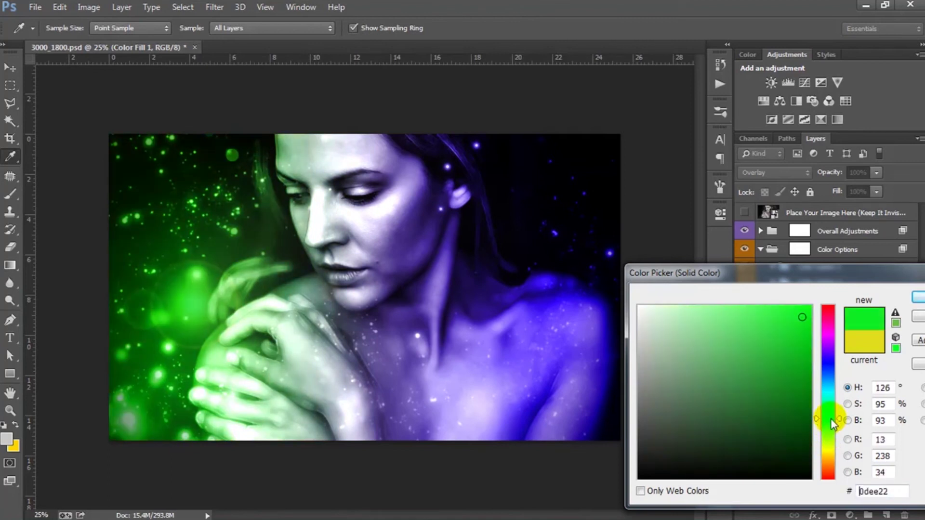
{"action": "left_click", "coordinate": [918, 298]}
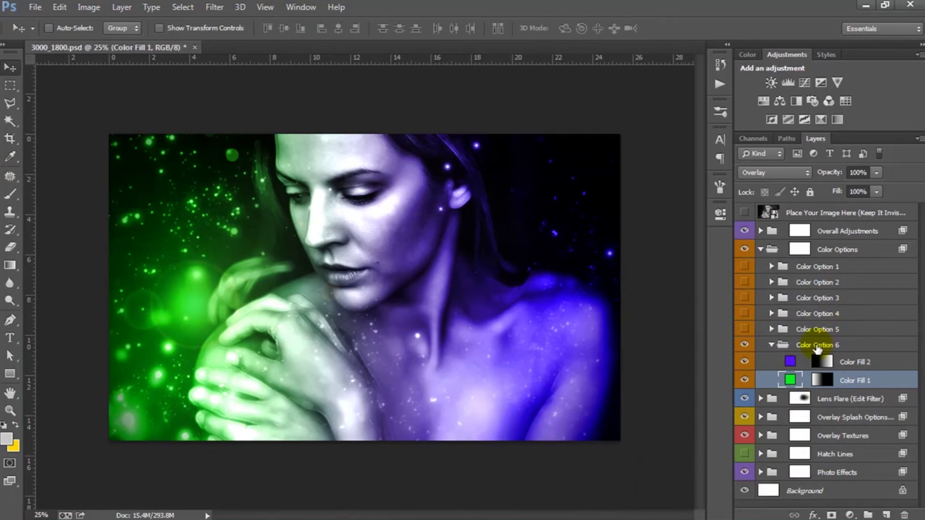
{"action": "left_click", "coordinate": [818, 346]}
{"action": "left_click", "coordinate": [771, 345]}
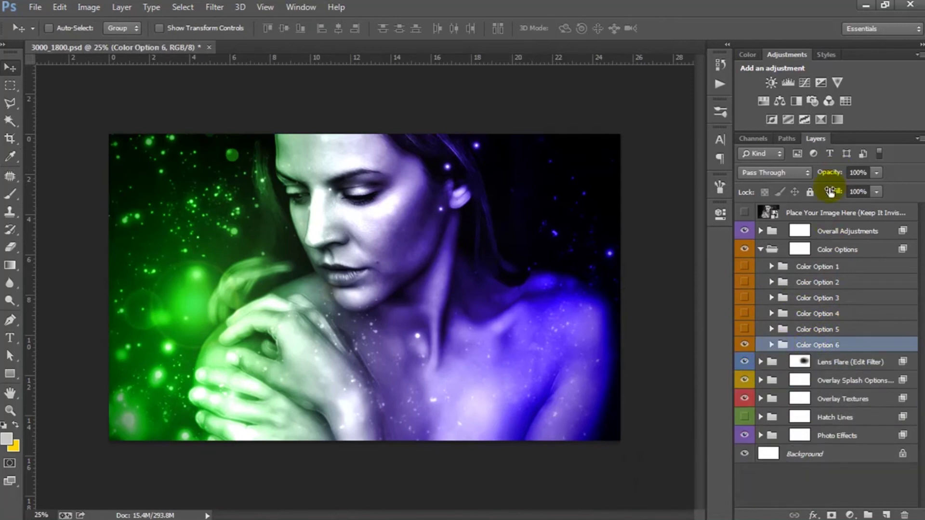
Switch the visible colour scheme from Color Option 6 to Color Option 5 and expand it
{"action": "left_click", "coordinate": [745, 345]}
{"action": "left_click", "coordinate": [746, 344]}
{"action": "left_click", "coordinate": [774, 328]}
{"action": "left_click", "coordinate": [745, 330]}
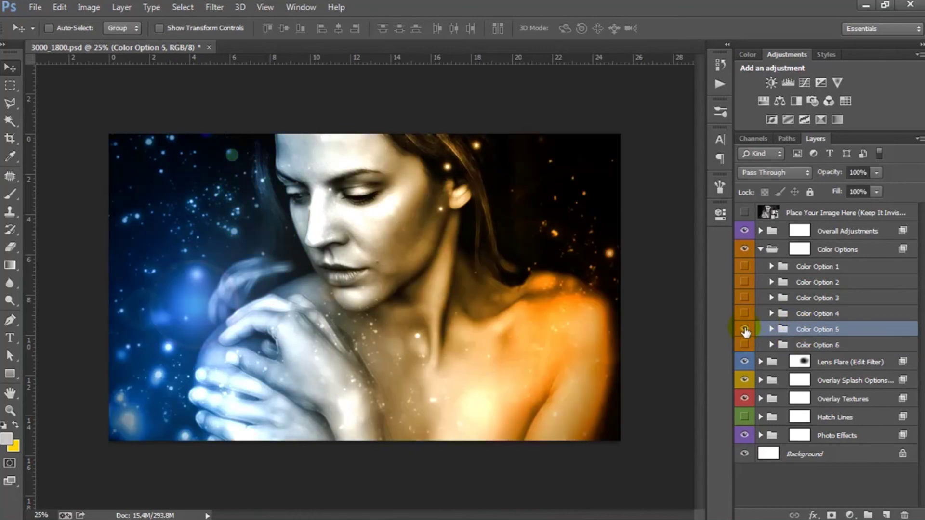
{"action": "left_click", "coordinate": [771, 329]}
Brighten Color Option 5's orange fill and adjust its blue fill colour
{"action": "double_click", "coordinate": [790, 345]}
{"action": "left_click", "coordinate": [798, 337]}
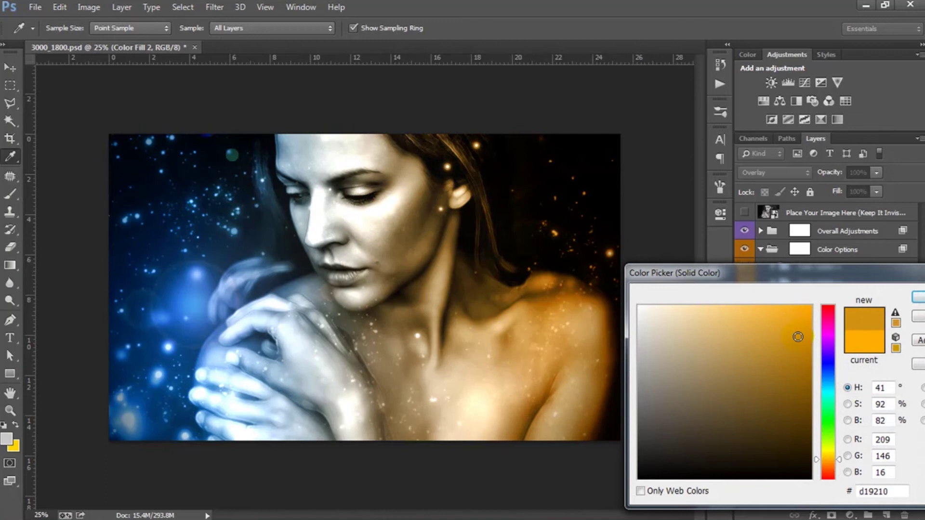
{"action": "left_click_drag", "start_coordinate": [797, 336], "coordinate": [806, 319]}
{"action": "left_click", "coordinate": [917, 297]}
{"action": "double_click", "coordinate": [790, 366]}
{"action": "left_click_drag", "start_coordinate": [793, 341], "coordinate": [795, 321]}
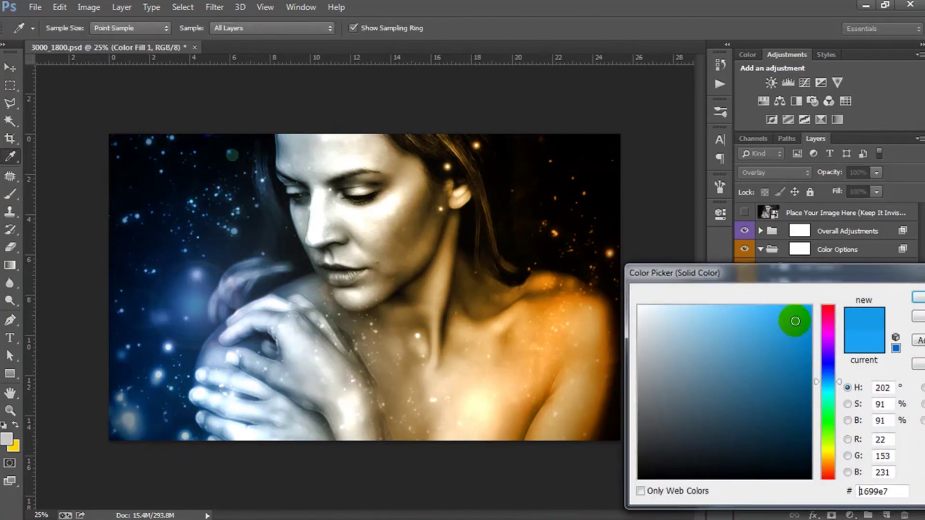
{"action": "left_click", "coordinate": [917, 298]}
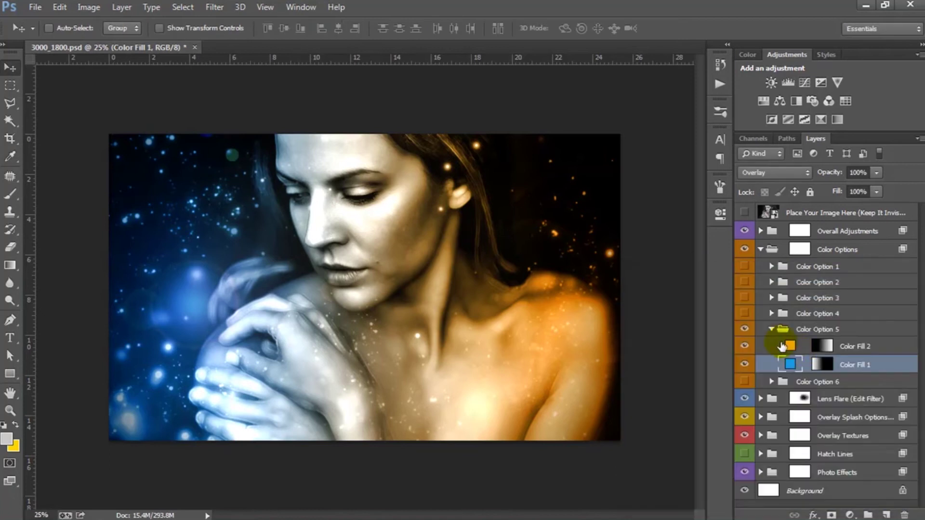
{"action": "left_click", "coordinate": [772, 330]}
Preview Color Option 4, then mute Color Option 3's red fill to a darker red
{"action": "left_click", "coordinate": [745, 313]}
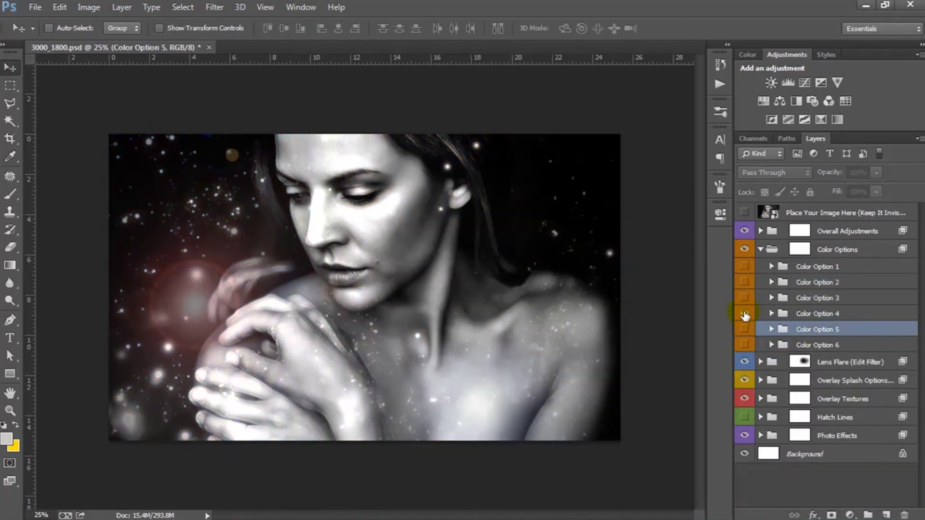
{"action": "left_click", "coordinate": [772, 313]}
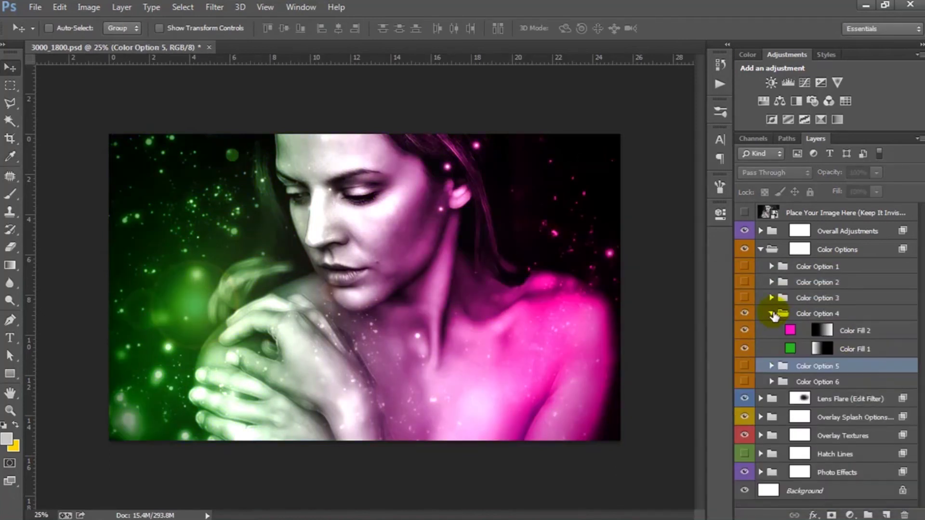
{"action": "left_click", "coordinate": [772, 314]}
{"action": "left_click", "coordinate": [783, 298]}
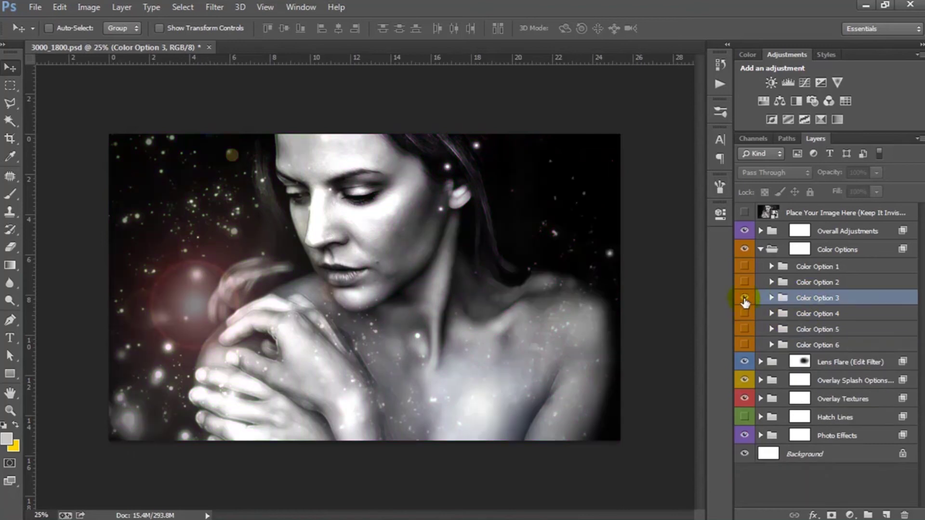
{"action": "left_click", "coordinate": [772, 298]}
{"action": "double_click", "coordinate": [791, 313]}
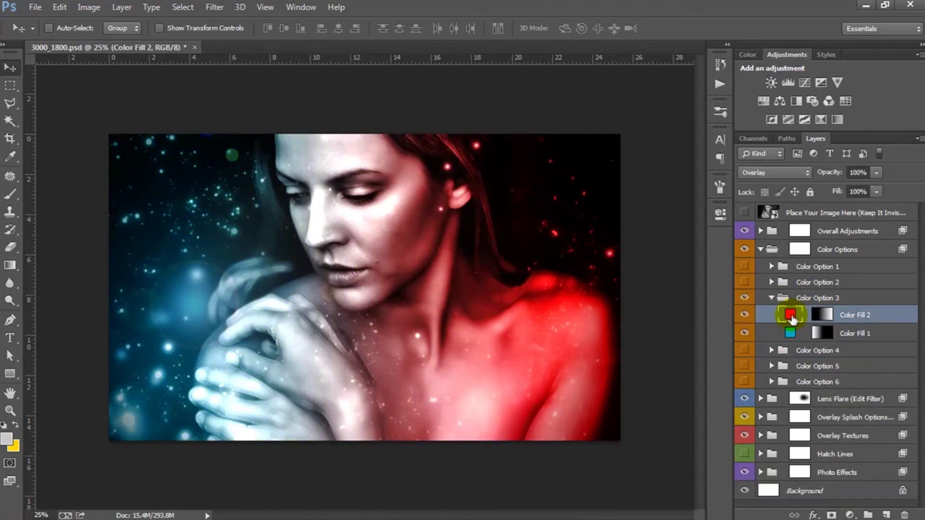
{"action": "mouse_move", "coordinate": [782, 341]}
{"action": "left_mouse_down"}
{"action": "mouse_move", "coordinate": [773, 334]}
{"action": "mouse_move", "coordinate": [769, 356]}
{"action": "left_mouse_up"}
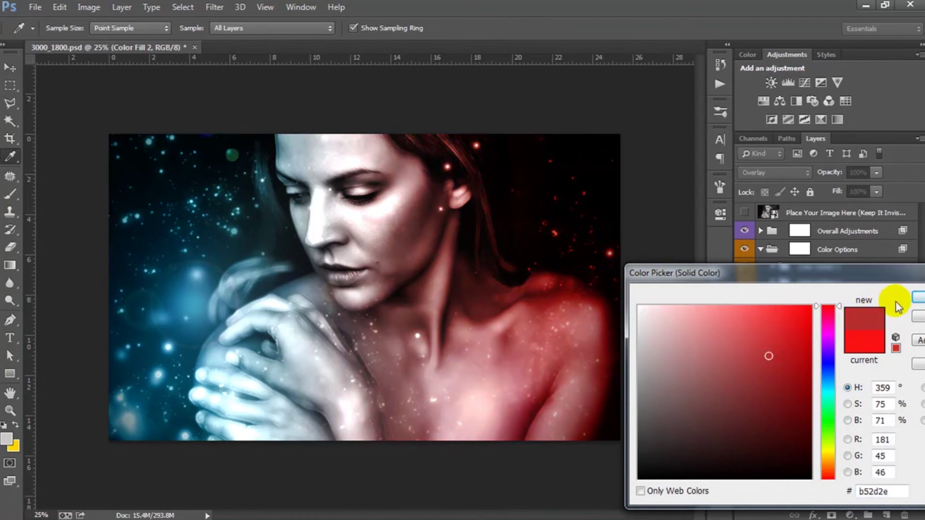
{"action": "left_click", "coordinate": [918, 296]}
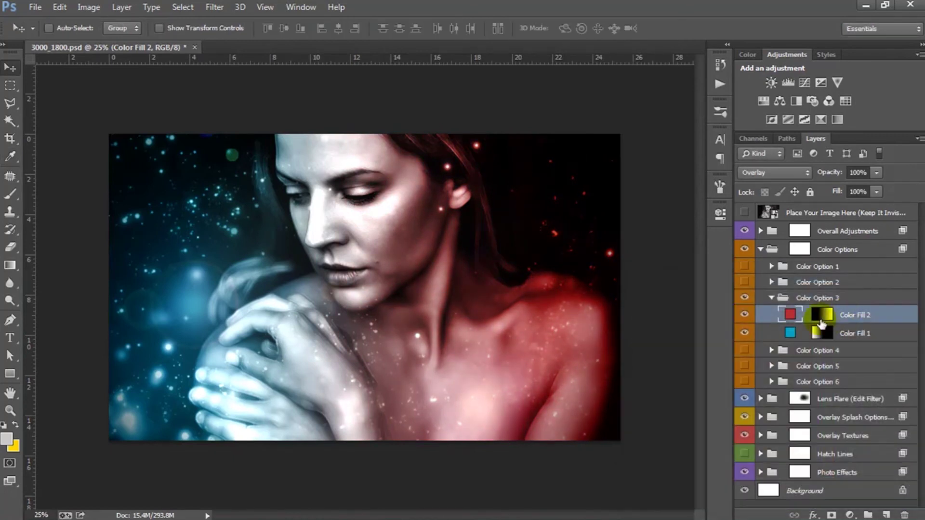
Switch from Color Option 3 to Color Option 2 and compare it with and without its red-orange fill
{"action": "left_click", "coordinate": [744, 298]}
{"action": "left_click", "coordinate": [771, 298]}
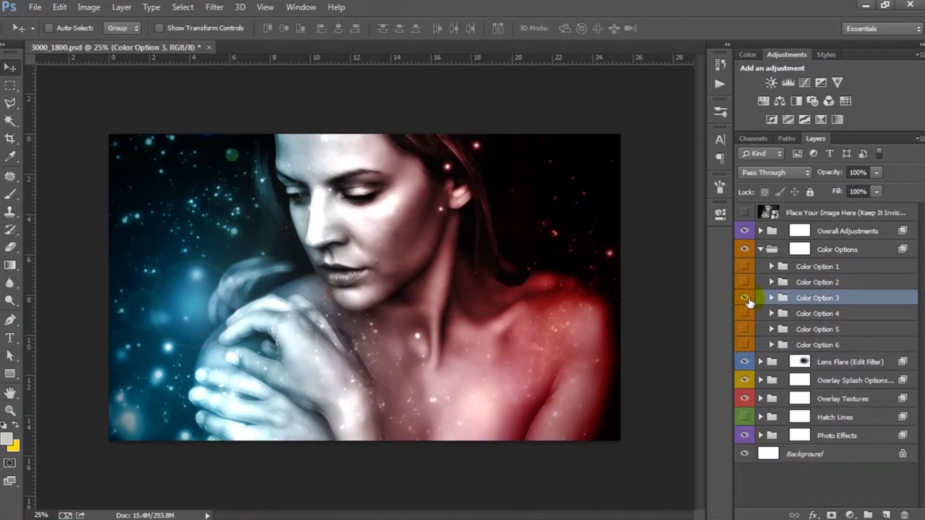
{"action": "left_click", "coordinate": [744, 298]}
{"action": "left_click", "coordinate": [800, 282]}
{"action": "left_click", "coordinate": [744, 281]}
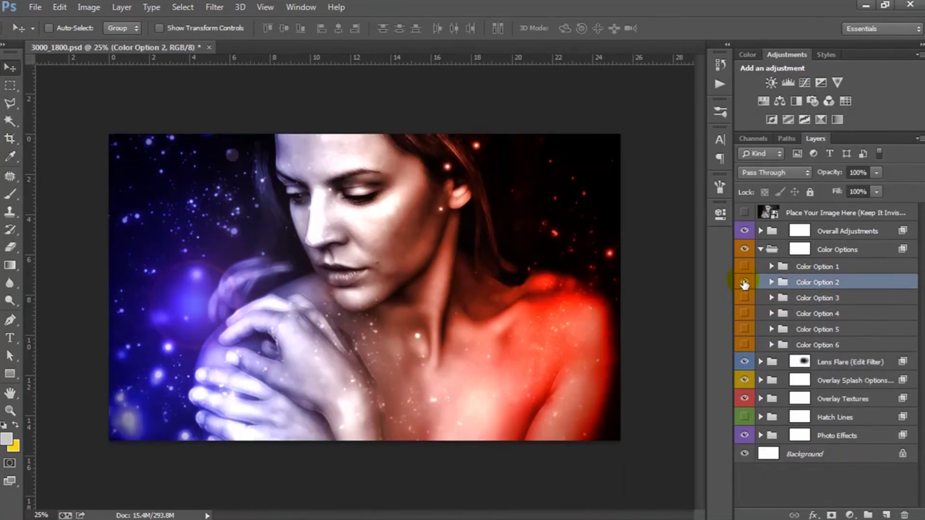
{"action": "left_click", "coordinate": [771, 282]}
{"action": "left_click", "coordinate": [744, 298]}
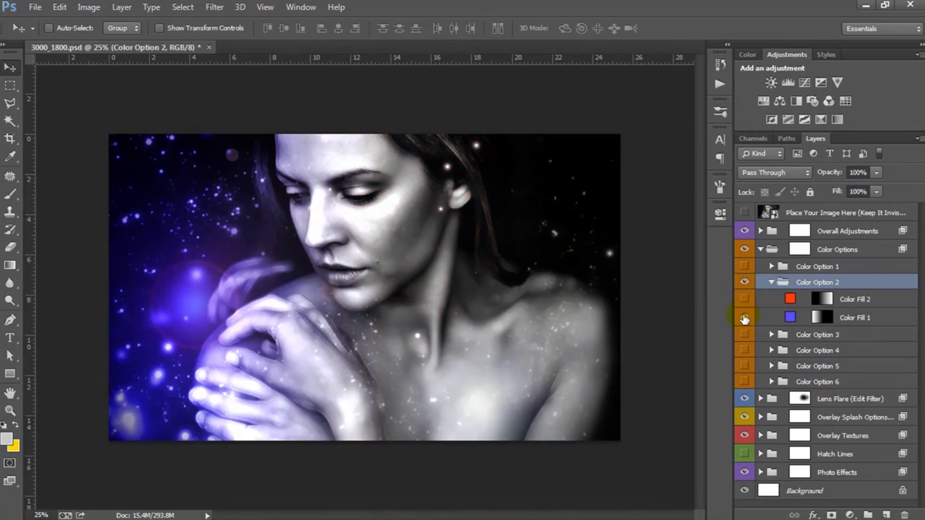
{"action": "left_click", "coordinate": [744, 317]}
{"action": "left_click", "coordinate": [744, 298]}
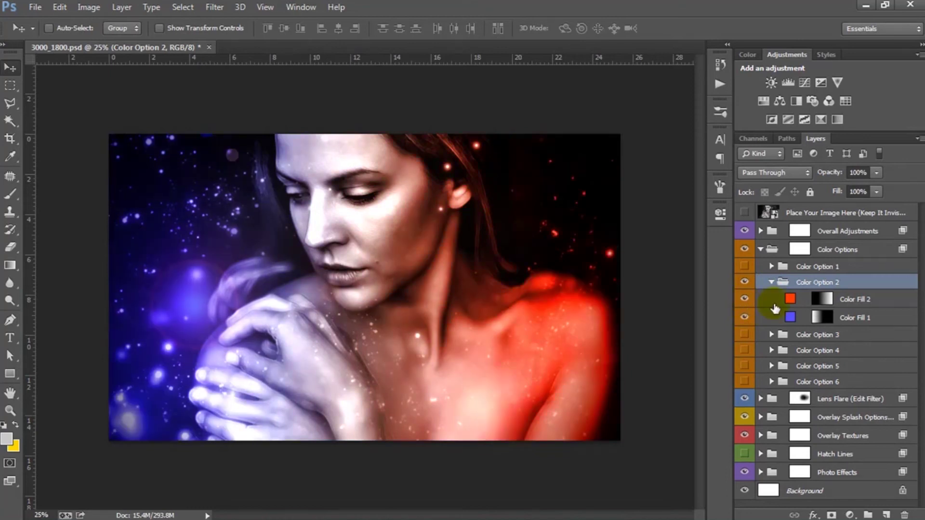
Adjust Color Option 2's red-orange fill colour
{"action": "double_click", "coordinate": [789, 301]}
{"action": "left_click_drag", "start_coordinate": [791, 320], "coordinate": [790, 326]}
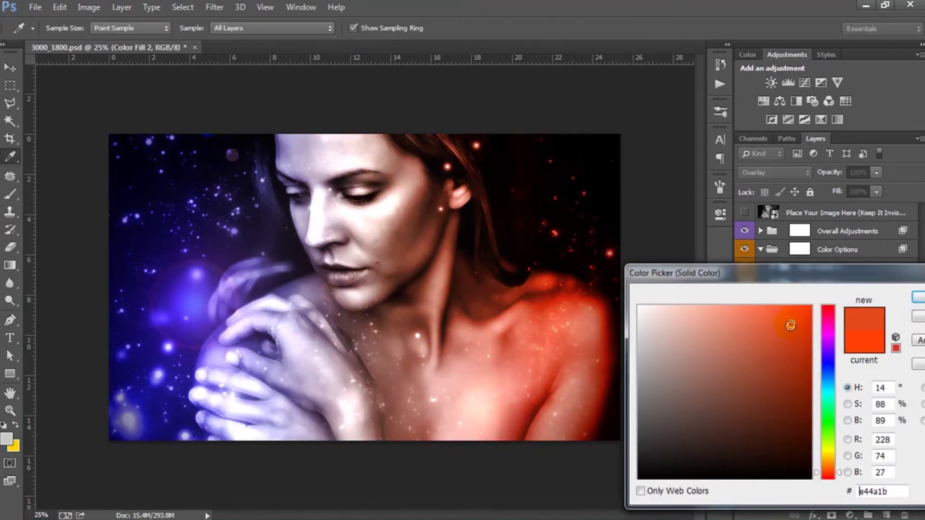
{"action": "left_click", "coordinate": [860, 491]}
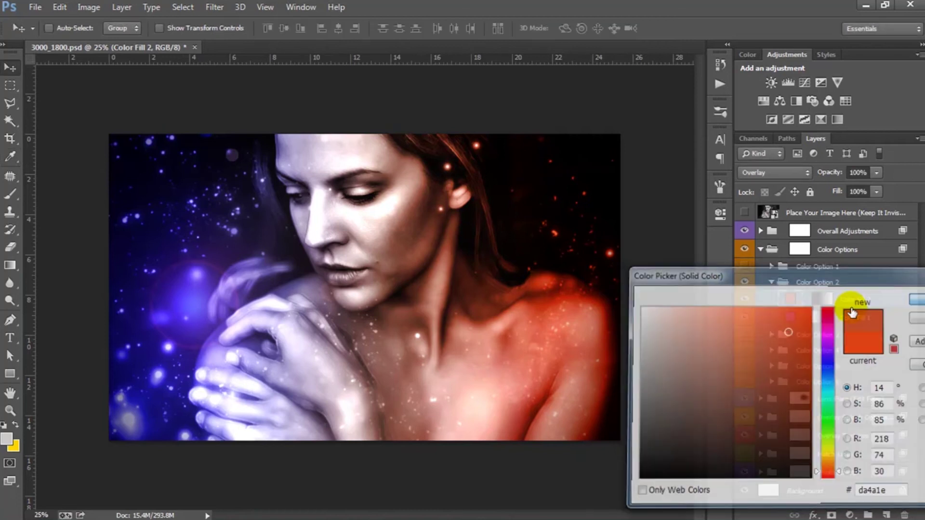
{"action": "left_click", "coordinate": [914, 298]}
{"action": "left_click", "coordinate": [781, 283]}
Preview Color Option 1's blue and orange glow fills, then return to Color Option 2
{"action": "left_click", "coordinate": [744, 282]}
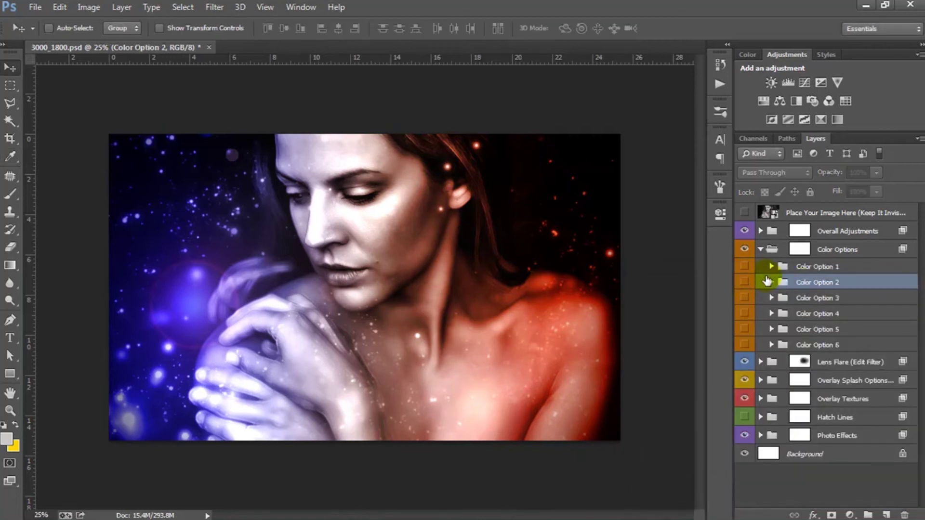
{"action": "left_click", "coordinate": [800, 266]}
{"action": "left_click", "coordinate": [745, 267]}
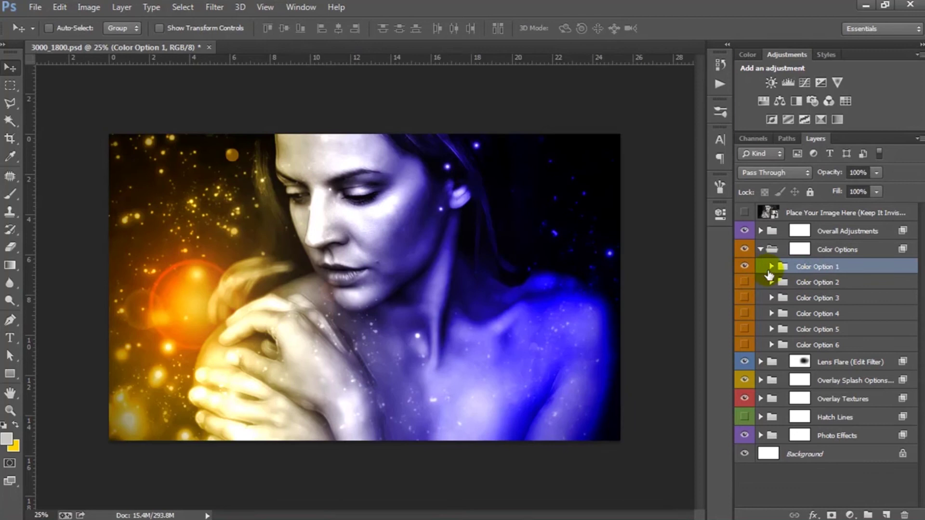
{"action": "left_click", "coordinate": [771, 267]}
{"action": "left_click", "coordinate": [744, 283]}
{"action": "left_click", "coordinate": [746, 302]}
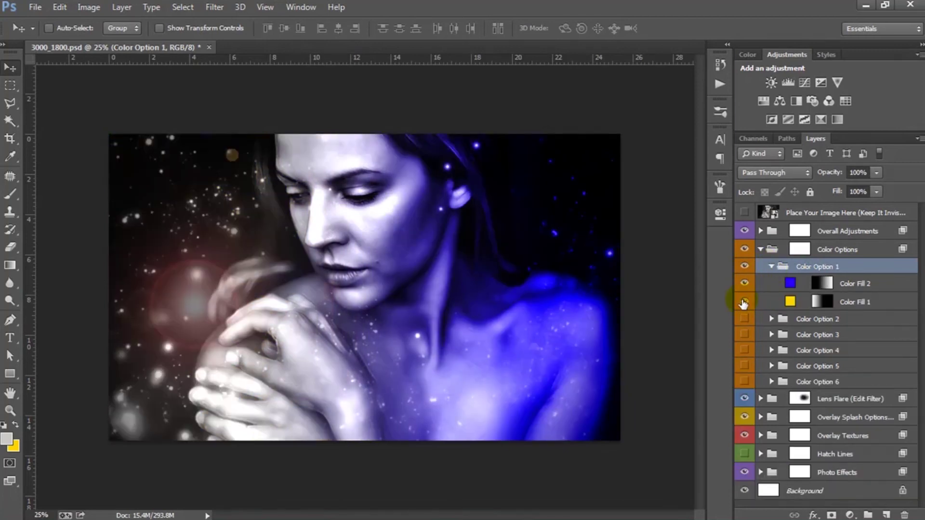
{"action": "left_click", "coordinate": [745, 302]}
{"action": "left_click", "coordinate": [771, 266]}
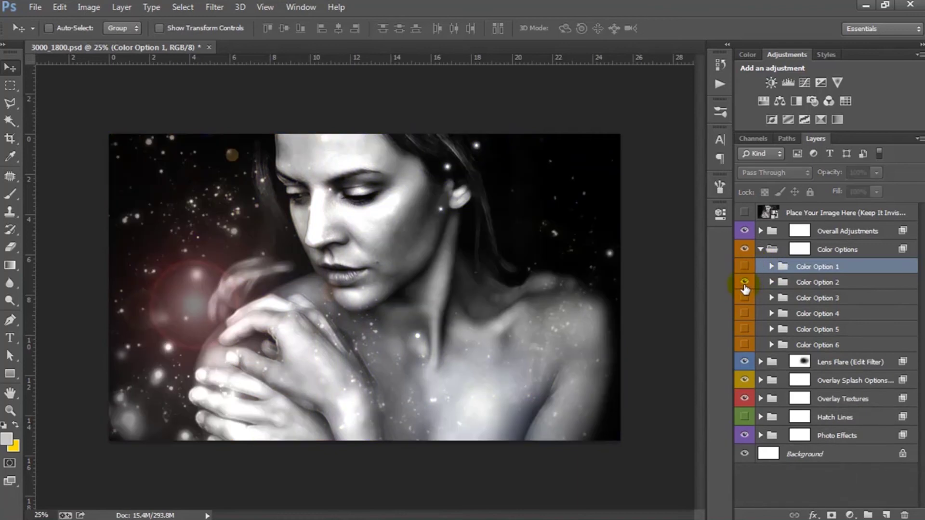
{"action": "left_click", "coordinate": [807, 284]}
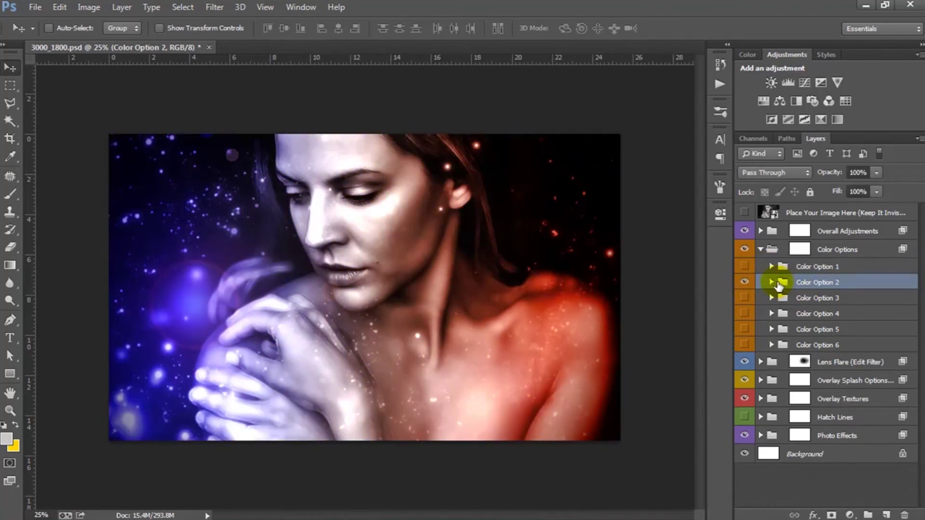
{"action": "left_click", "coordinate": [771, 282]}
Paint faintly over the neck on Color Fill 2's mask with an 18% opacity brush
{"action": "left_click", "coordinate": [820, 302]}
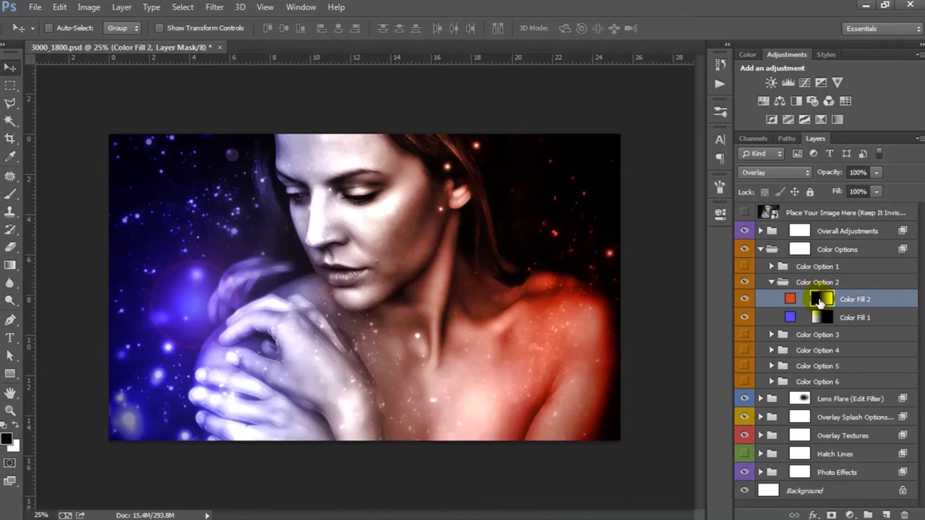
{"action": "left_click", "coordinate": [10, 197]}
{"action": "left_click", "coordinate": [12, 446]}
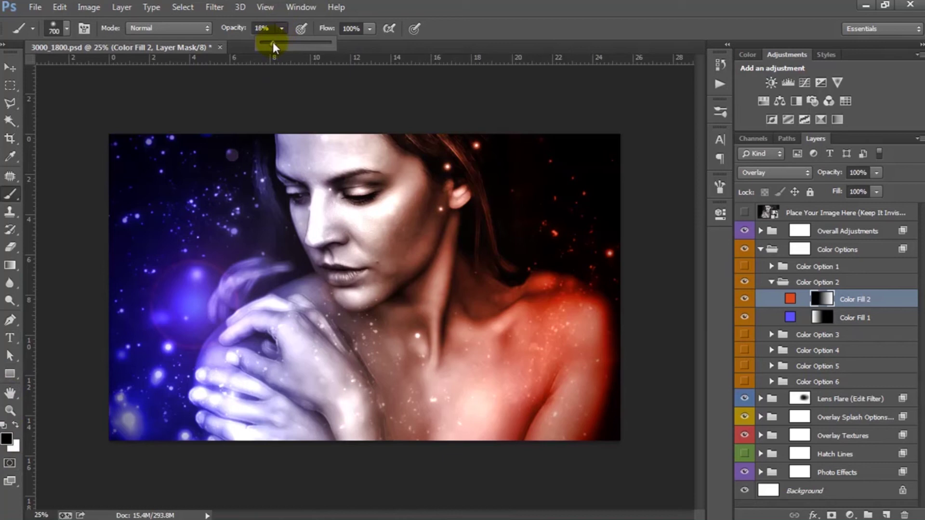
{"action": "left_click_drag", "start_coordinate": [271, 42], "coordinate": [272, 42]}
{"action": "mouse_move", "coordinate": [423, 330]}
{"action": "left_mouse_down"}
{"action": "mouse_move", "coordinate": [485, 342]}
{"action": "mouse_move", "coordinate": [398, 201]}
{"action": "mouse_move", "coordinate": [378, 275]}
{"action": "mouse_move", "coordinate": [417, 330]}
{"action": "mouse_move", "coordinate": [407, 367]}
{"action": "mouse_move", "coordinate": [438, 366]}
{"action": "mouse_move", "coordinate": [526, 410]}
{"action": "mouse_move", "coordinate": [440, 337]}
{"action": "mouse_move", "coordinate": [382, 258]}
{"action": "left_mouse_up"}
Paint the blue tint onto Color Fill 1's mask over the lips, chin, neck and upper cheek
{"action": "left_click", "coordinate": [822, 322]}
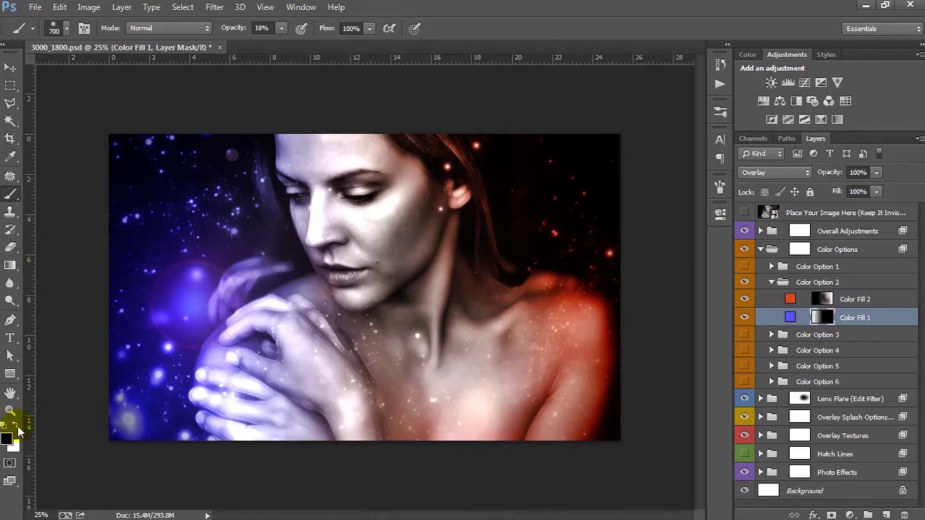
{"action": "left_click_drag", "start_coordinate": [370, 341], "coordinate": [331, 242]}
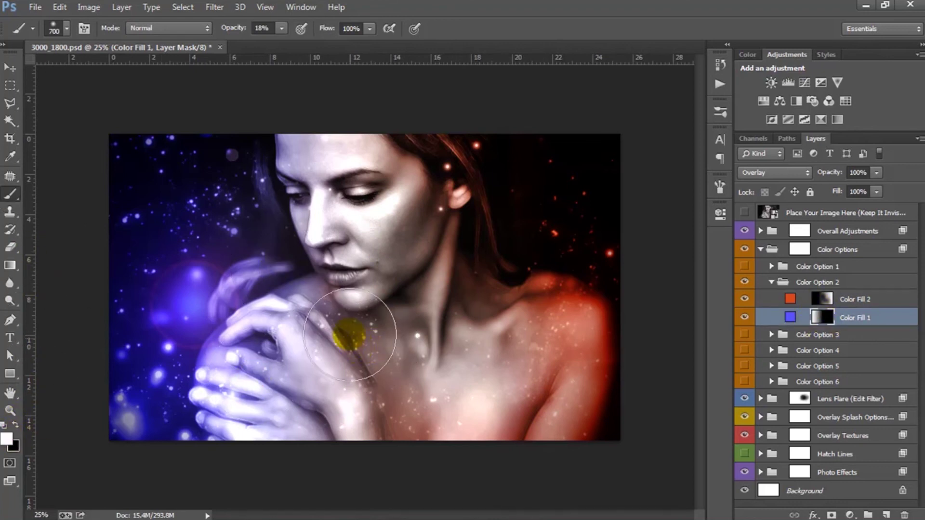
{"action": "key", "text": "bracketleft"}
{"action": "key", "text": "bracketleft"}
{"action": "key", "text": "ctrl+plus"}
{"action": "key", "text": "ctrl+plus"}
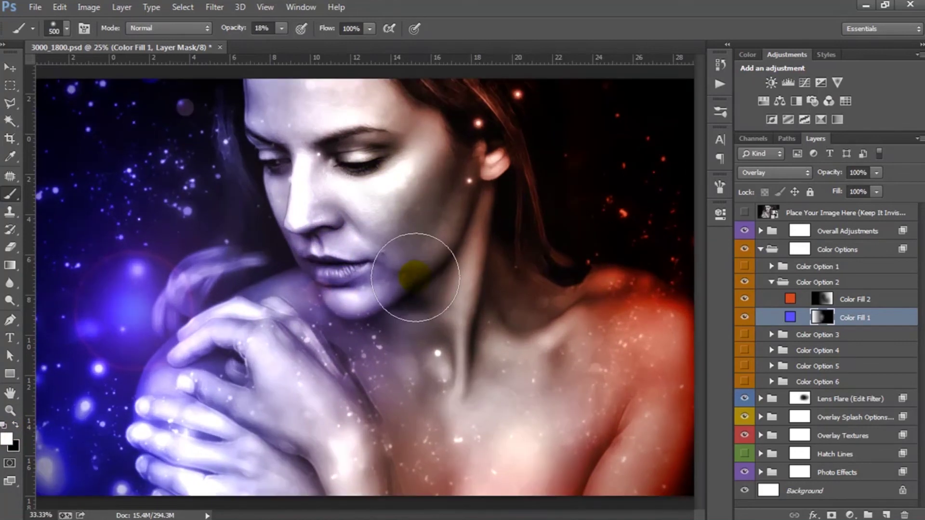
{"action": "key", "text": "bracketleft"}
{"action": "key", "text": "bracketleft"}
{"action": "key", "text": "bracketleft"}
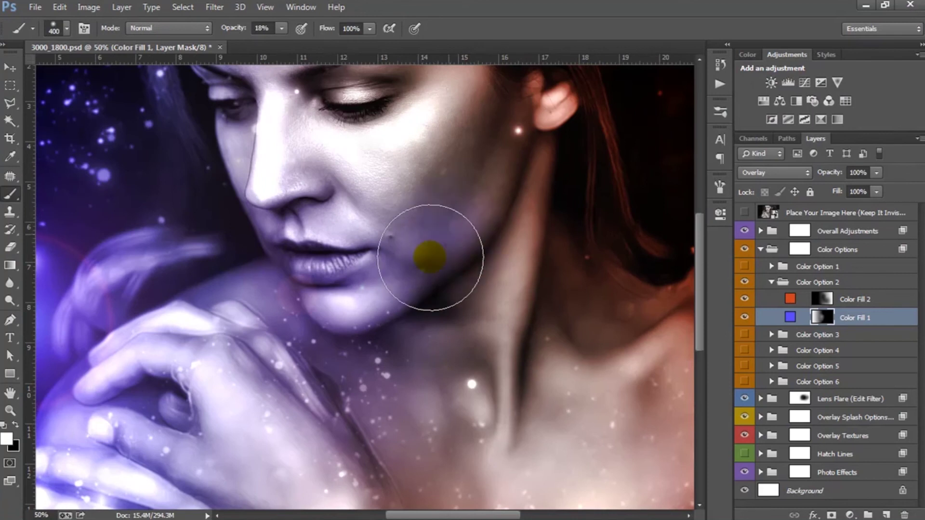
{"action": "mouse_move", "coordinate": [429, 251]}
{"action": "left_mouse_down"}
{"action": "mouse_move", "coordinate": [489, 161]}
{"action": "mouse_move", "coordinate": [477, 215]}
{"action": "mouse_move", "coordinate": [421, 252]}
{"action": "mouse_move", "coordinate": [519, 180]}
{"action": "mouse_move", "coordinate": [516, 299]}
{"action": "mouse_move", "coordinate": [485, 413]}
{"action": "mouse_move", "coordinate": [533, 217]}
{"action": "mouse_move", "coordinate": [531, 174]}
{"action": "mouse_move", "coordinate": [483, 438]}
{"action": "mouse_move", "coordinate": [382, 190]}
{"action": "left_mouse_up"}
{"action": "key", "text": "bracketleft"}
{"action": "key", "text": "bracketleft"}
{"action": "key", "text": "bracketright"}
{"action": "key", "text": "bracketright"}
{"action": "key", "text": "bracketright"}
With brush opacity at 12%, spread the tint across the chest onto the shoulder
{"action": "left_click", "coordinate": [297, 36]}
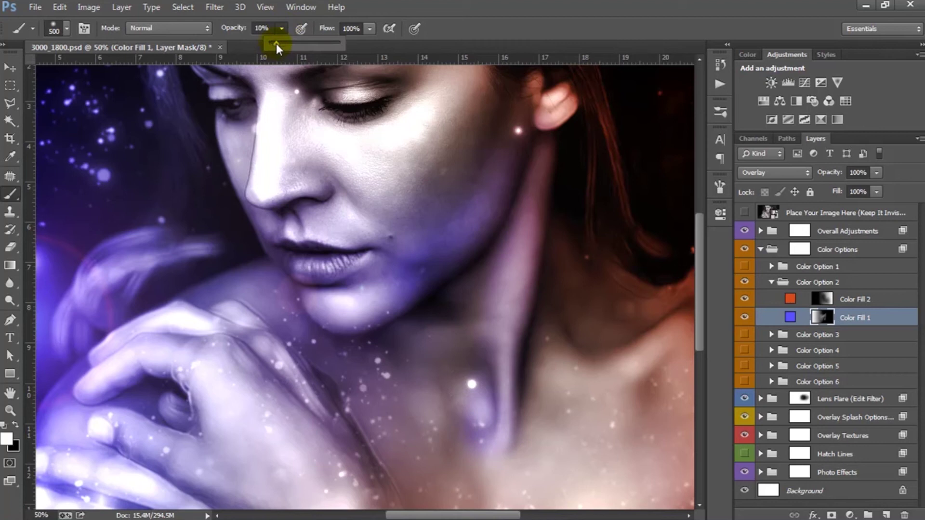
{"action": "left_click_drag", "start_coordinate": [276, 44], "coordinate": [278, 44]}
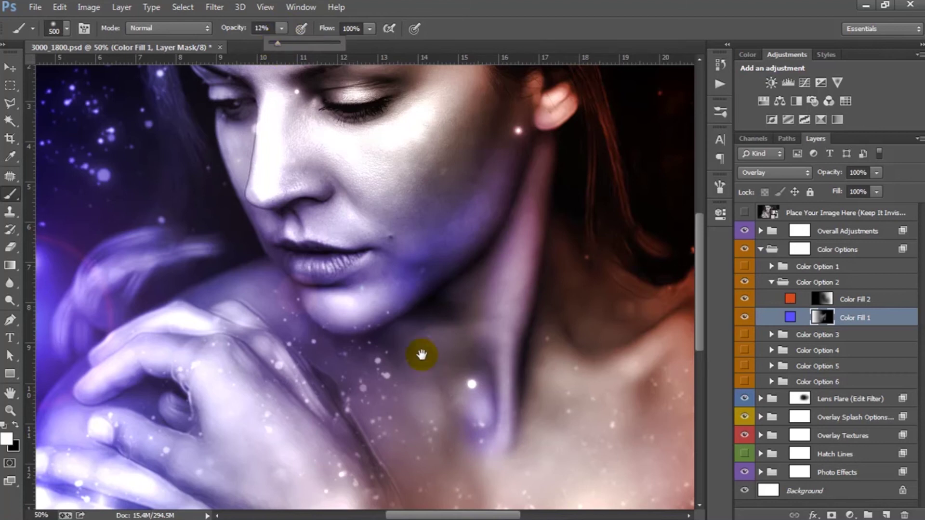
{"action": "left_click_drag", "start_coordinate": [423, 355], "coordinate": [388, 221]}
{"action": "mouse_move", "coordinate": [434, 317]}
{"action": "left_mouse_down"}
{"action": "mouse_move", "coordinate": [409, 419]}
{"action": "mouse_move", "coordinate": [384, 386]}
{"action": "mouse_move", "coordinate": [305, 340]}
{"action": "mouse_move", "coordinate": [320, 311]}
{"action": "mouse_move", "coordinate": [528, 302]}
{"action": "mouse_move", "coordinate": [467, 386]}
{"action": "mouse_move", "coordinate": [514, 215]}
{"action": "mouse_move", "coordinate": [469, 359]}
{"action": "mouse_move", "coordinate": [473, 417]}
{"action": "mouse_move", "coordinate": [467, 359]}
{"action": "left_mouse_up"}
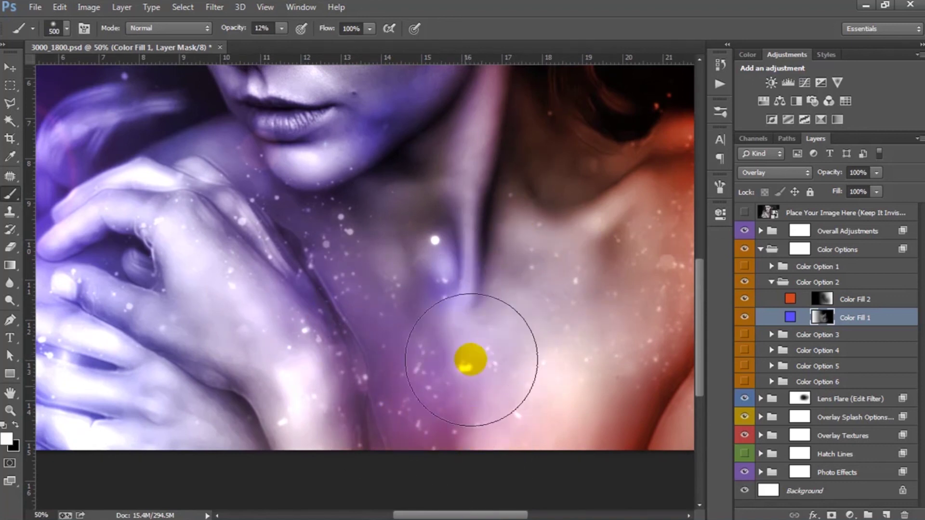
{"action": "key", "text": "ctrl+minus"}
{"action": "left_click_drag", "start_coordinate": [477, 275], "coordinate": [466, 198]}
{"action": "scroll", "coordinate": [489, 345], "scroll_direction": "up", "scroll_amount": 3}
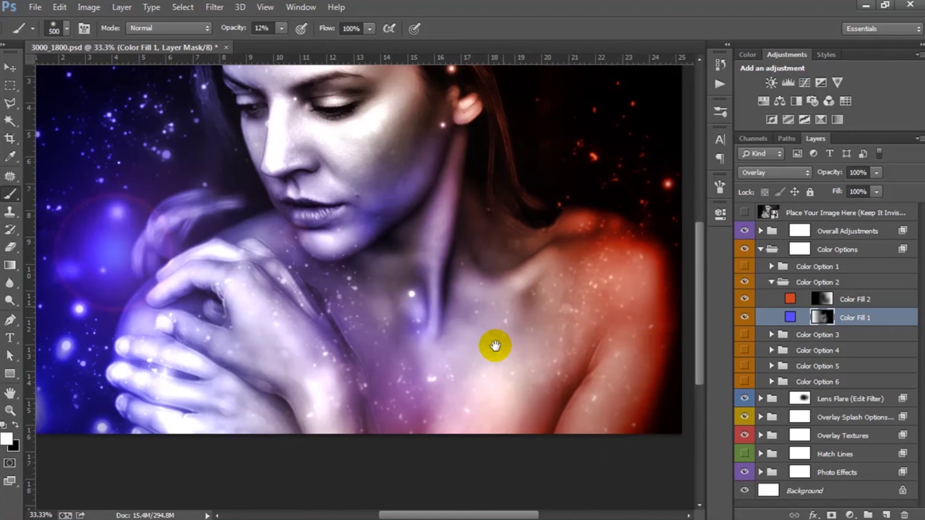
{"action": "key", "text": "ctrl+minus"}
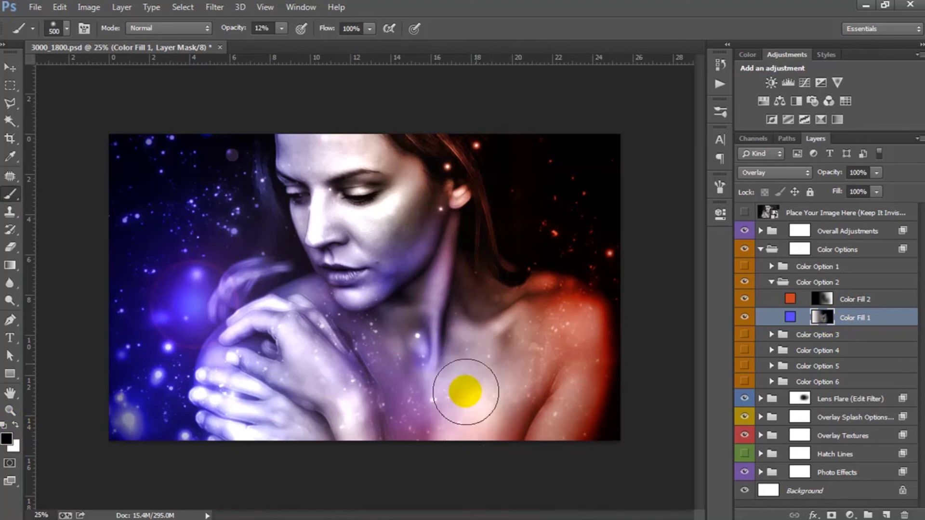
Ease the blue tint back over the neck with 37% opacity black strokes
{"action": "mouse_move", "coordinate": [477, 362]}
{"action": "left_mouse_down"}
{"action": "mouse_move", "coordinate": [464, 309]}
{"action": "mouse_move", "coordinate": [438, 382]}
{"action": "mouse_move", "coordinate": [445, 298]}
{"action": "left_mouse_up"}
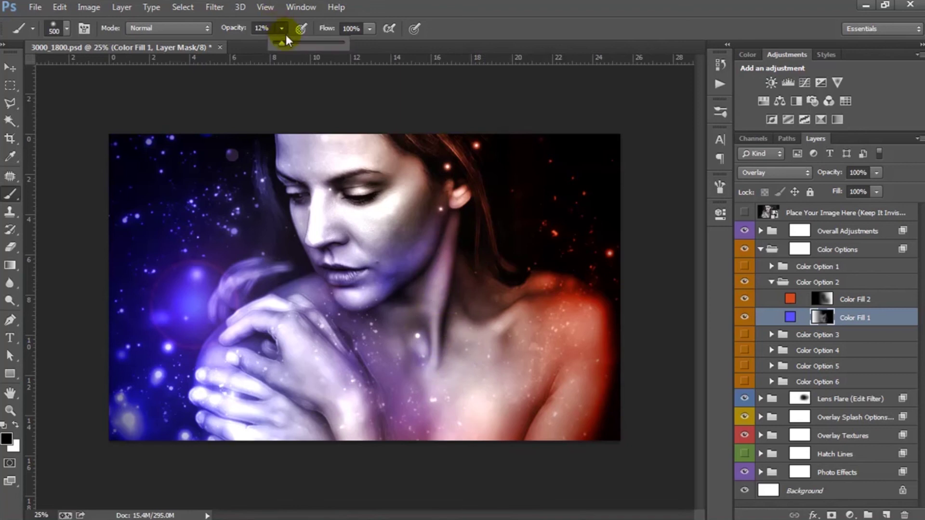
{"action": "left_click_drag", "start_coordinate": [300, 43], "coordinate": [301, 43]}
{"action": "mouse_move", "coordinate": [433, 299]}
{"action": "left_mouse_down"}
{"action": "mouse_move", "coordinate": [423, 305]}
{"action": "mouse_move", "coordinate": [411, 237]}
{"action": "mouse_move", "coordinate": [406, 244]}
{"action": "mouse_move", "coordinate": [438, 224]}
{"action": "mouse_move", "coordinate": [458, 324]}
{"action": "mouse_move", "coordinate": [496, 326]}
{"action": "mouse_move", "coordinate": [460, 415]}
{"action": "mouse_move", "coordinate": [450, 213]}
{"action": "mouse_move", "coordinate": [415, 226]}
{"action": "mouse_move", "coordinate": [471, 330]}
{"action": "mouse_move", "coordinate": [450, 386]}
{"action": "left_mouse_up"}
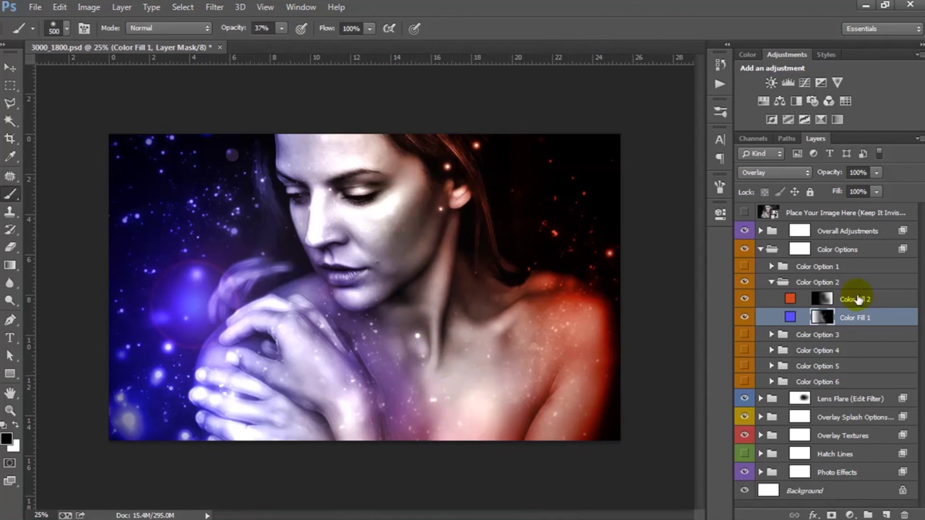
Paint Color Fill 2's mask over shoulder, chest and hand edge at 37%, ending with a 600 px brush
{"action": "left_click", "coordinate": [822, 304]}
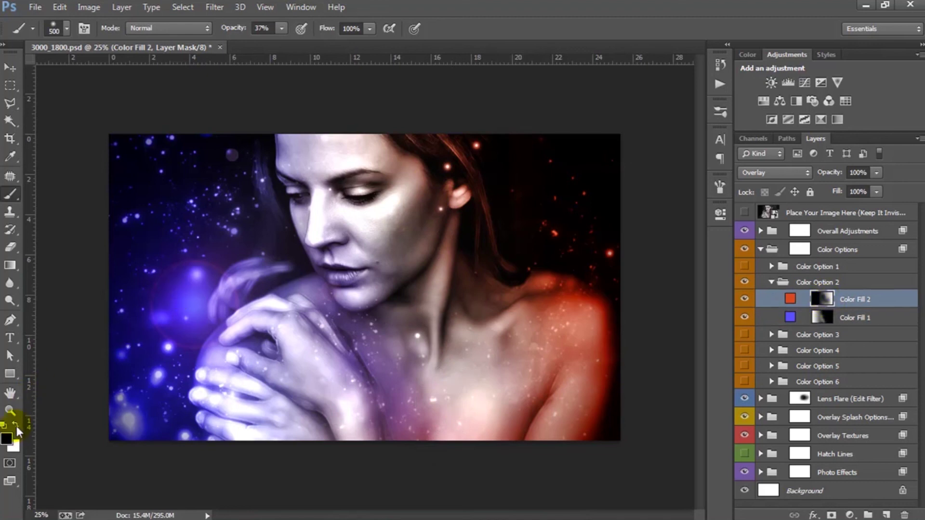
{"action": "mouse_move", "coordinate": [558, 327]}
{"action": "left_mouse_down"}
{"action": "mouse_move", "coordinate": [506, 371]}
{"action": "mouse_move", "coordinate": [527, 320]}
{"action": "mouse_move", "coordinate": [496, 311]}
{"action": "left_mouse_up"}
{"action": "mouse_move", "coordinate": [461, 286]}
{"action": "left_mouse_down"}
{"action": "mouse_move", "coordinate": [499, 297]}
{"action": "mouse_move", "coordinate": [541, 361]}
{"action": "mouse_move", "coordinate": [582, 368]}
{"action": "mouse_move", "coordinate": [470, 432]}
{"action": "mouse_move", "coordinate": [481, 403]}
{"action": "mouse_move", "coordinate": [398, 442]}
{"action": "mouse_move", "coordinate": [353, 417]}
{"action": "mouse_move", "coordinate": [340, 368]}
{"action": "mouse_move", "coordinate": [476, 407]}
{"action": "left_mouse_up"}
{"action": "key", "text": "bracketleft"}
{"action": "key", "text": "bracketleft"}
{"action": "key", "text": "bracketleft"}
{"action": "mouse_move", "coordinate": [371, 392]}
{"action": "left_mouse_down"}
{"action": "mouse_move", "coordinate": [361, 393]}
{"action": "mouse_move", "coordinate": [316, 320]}
{"action": "mouse_move", "coordinate": [295, 309]}
{"action": "mouse_move", "coordinate": [234, 326]}
{"action": "mouse_move", "coordinate": [290, 332]}
{"action": "mouse_move", "coordinate": [342, 373]}
{"action": "mouse_move", "coordinate": [363, 442]}
{"action": "mouse_move", "coordinate": [234, 357]}
{"action": "mouse_move", "coordinate": [314, 395]}
{"action": "mouse_move", "coordinate": [324, 384]}
{"action": "mouse_move", "coordinate": [299, 350]}
{"action": "mouse_move", "coordinate": [353, 424]}
{"action": "mouse_move", "coordinate": [345, 398]}
{"action": "mouse_move", "coordinate": [347, 413]}
{"action": "mouse_move", "coordinate": [259, 357]}
{"action": "mouse_move", "coordinate": [316, 377]}
{"action": "mouse_move", "coordinate": [300, 378]}
{"action": "mouse_move", "coordinate": [336, 361]}
{"action": "mouse_move", "coordinate": [452, 423]}
{"action": "mouse_move", "coordinate": [315, 331]}
{"action": "mouse_move", "coordinate": [289, 222]}
{"action": "mouse_move", "coordinate": [424, 207]}
{"action": "mouse_move", "coordinate": [382, 268]}
{"action": "mouse_move", "coordinate": [378, 157]}
{"action": "mouse_move", "coordinate": [385, 164]}
{"action": "left_mouse_up"}
{"action": "left_click", "coordinate": [12, 437]}
{"action": "key", "text": "bracketright"}
{"action": "key", "text": "bracketright"}
{"action": "key", "text": "bracketright"}
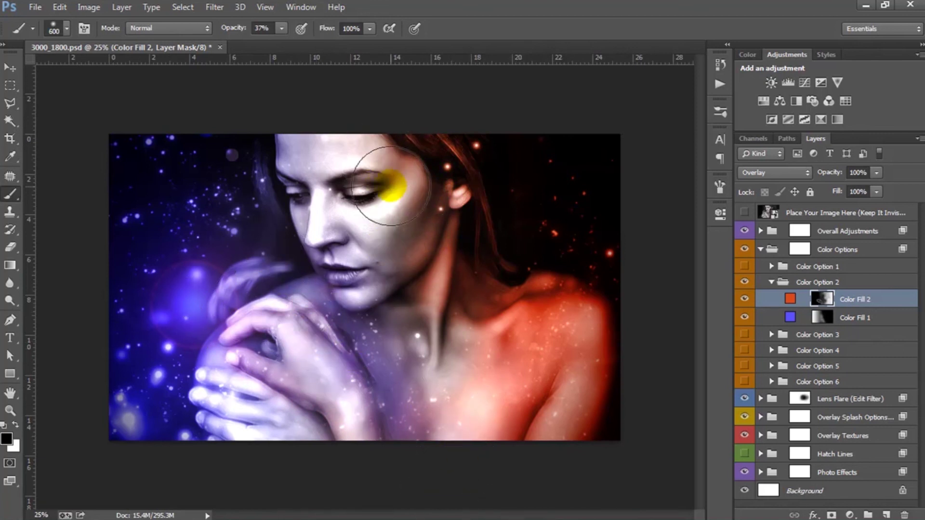
Cycle through Color Options 2–6, keep the blue-and-orange Color Option 5 visible, and collapse the Color Options group
{"action": "left_click", "coordinate": [774, 284]}
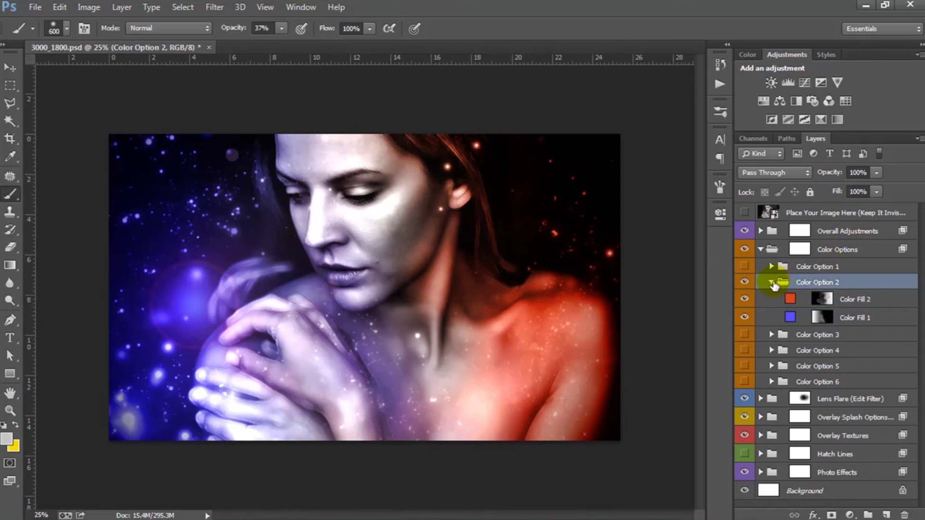
{"action": "left_click", "coordinate": [745, 282]}
{"action": "left_click", "coordinate": [745, 283]}
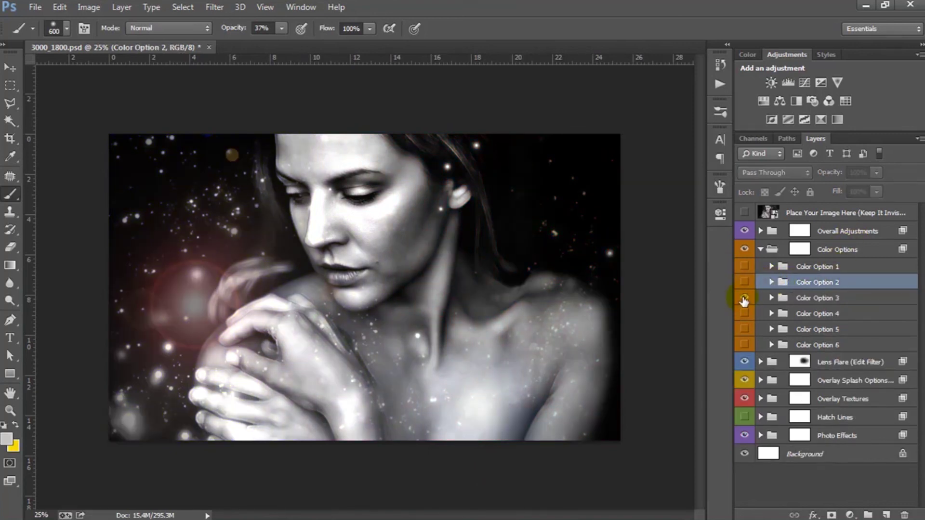
{"action": "left_click", "coordinate": [745, 299]}
{"action": "left_click", "coordinate": [745, 314]}
{"action": "left_click", "coordinate": [744, 314]}
{"action": "left_click", "coordinate": [745, 329]}
{"action": "left_click", "coordinate": [745, 330]}
{"action": "left_click", "coordinate": [745, 345]}
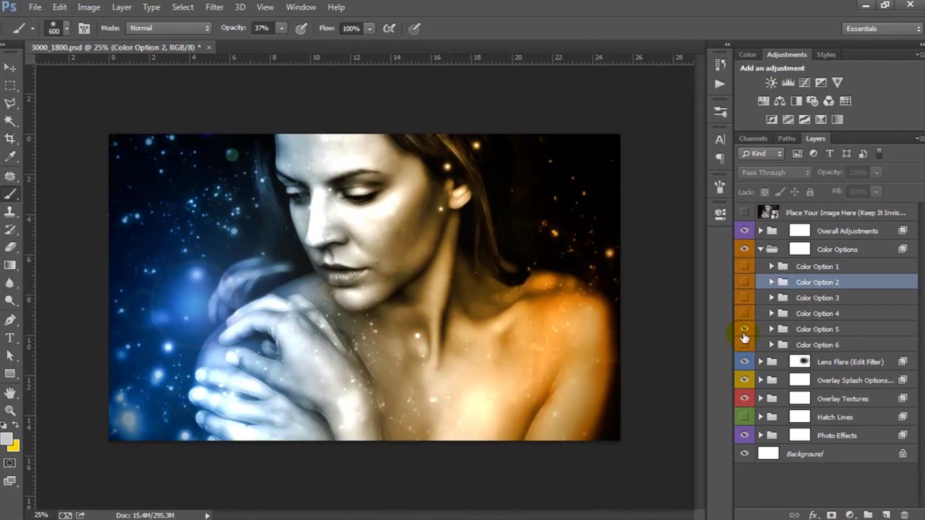
{"action": "left_click", "coordinate": [9, 69]}
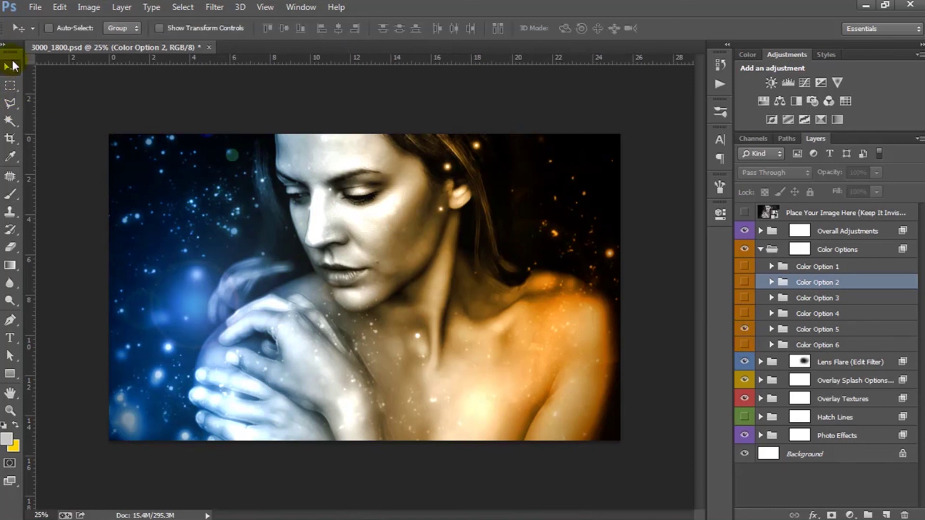
{"action": "left_click", "coordinate": [761, 249]}
Raise the Gradient Frame's radial gradient scale to about 228%
{"action": "left_click", "coordinate": [824, 232]}
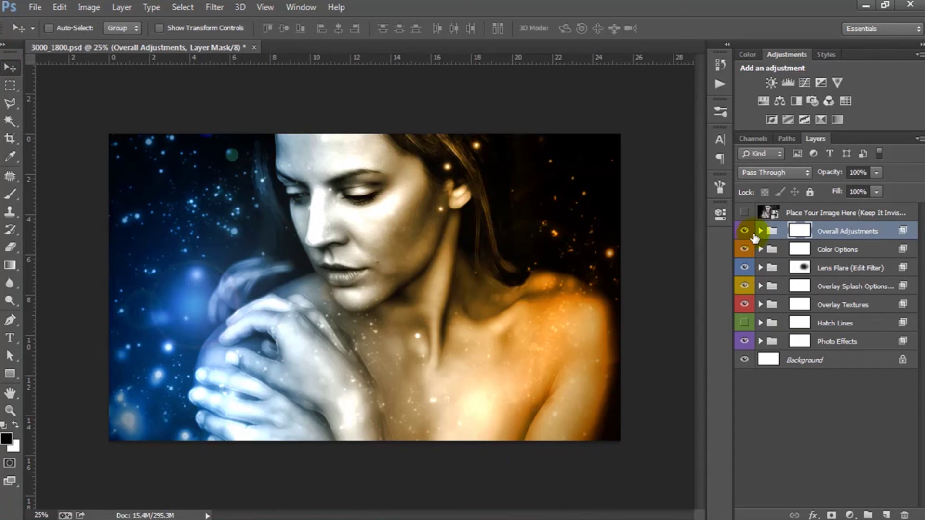
{"action": "left_click", "coordinate": [761, 231]}
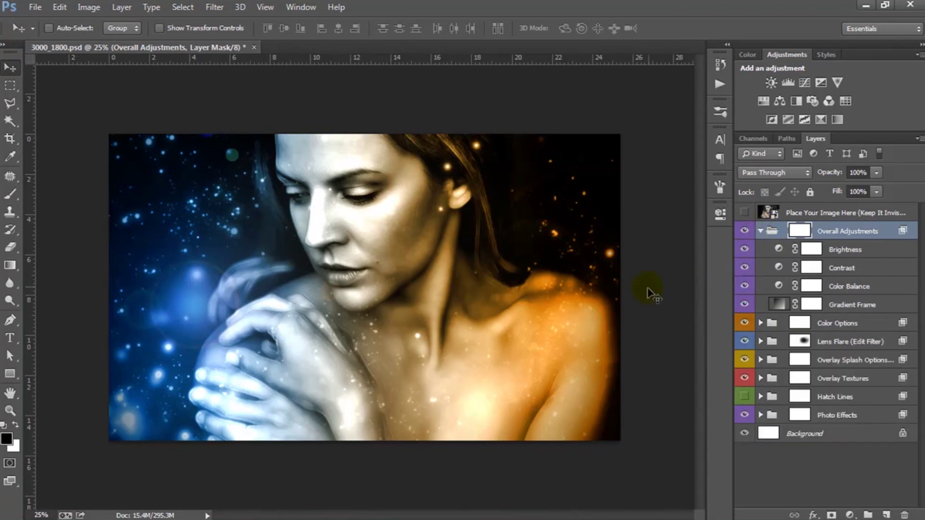
{"action": "left_click", "coordinate": [819, 304]}
{"action": "left_click", "coordinate": [745, 305]}
{"action": "left_click", "coordinate": [783, 309]}
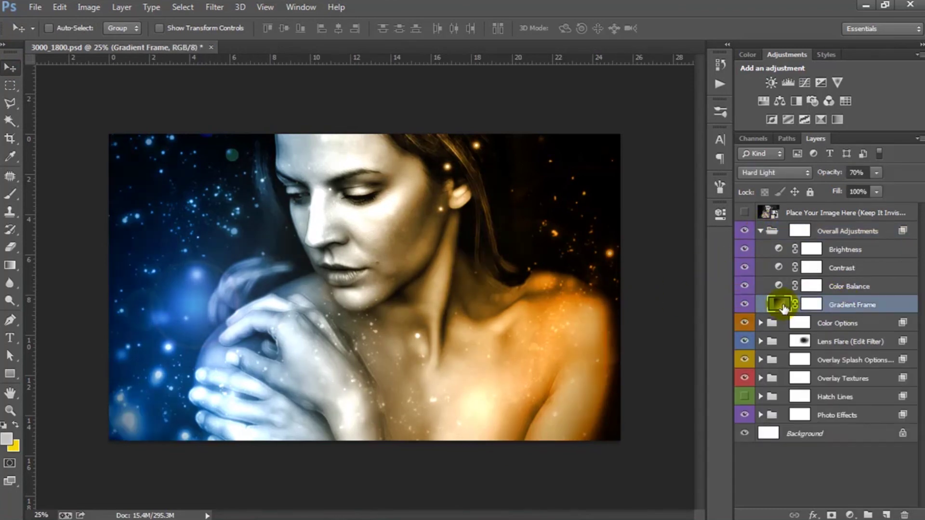
{"action": "left_click_drag", "start_coordinate": [665, 205], "coordinate": [658, 208]}
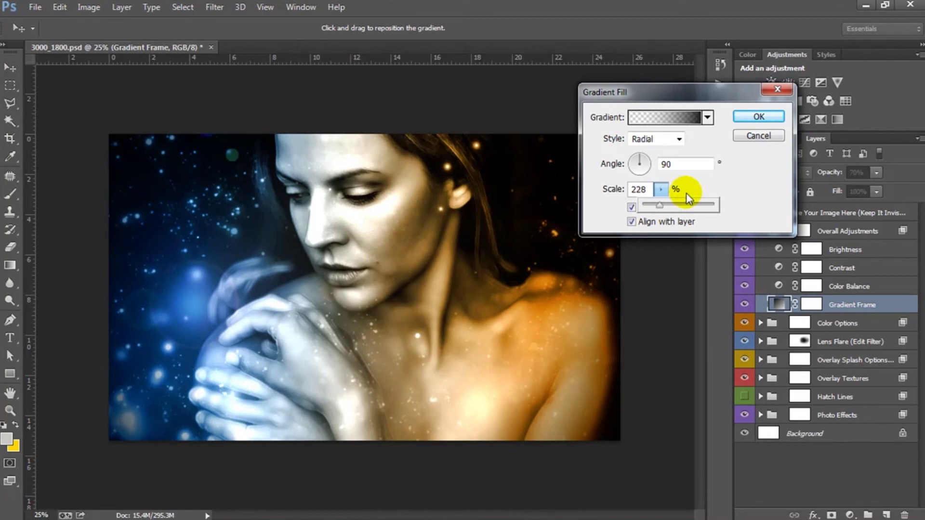
{"action": "left_click", "coordinate": [759, 118]}
Shift the Color Balance midtones toward red
{"action": "left_click", "coordinate": [831, 289]}
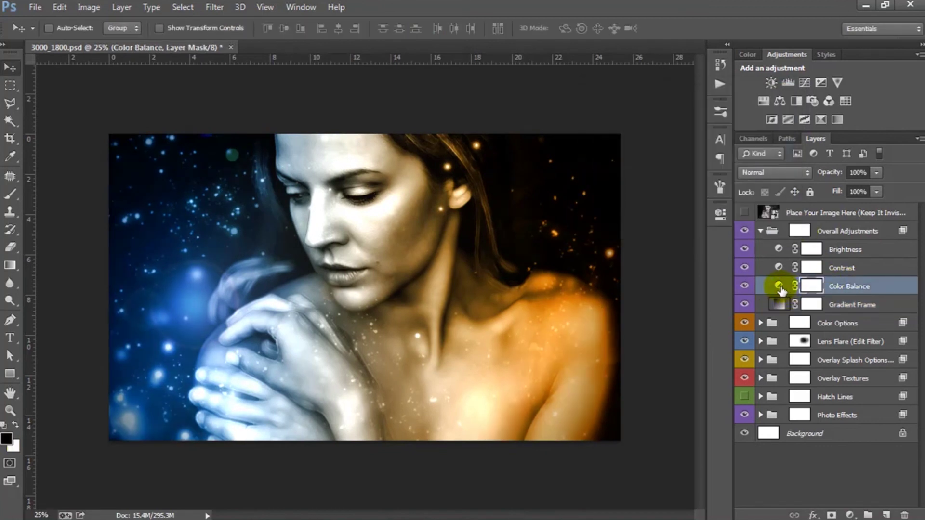
{"action": "double_click", "coordinate": [779, 287]}
{"action": "mouse_move", "coordinate": [586, 283]}
{"action": "left_mouse_down"}
{"action": "mouse_move", "coordinate": [626, 284]}
{"action": "mouse_move", "coordinate": [581, 302]}
{"action": "mouse_move", "coordinate": [591, 329]}
{"action": "mouse_move", "coordinate": [586, 306]}
{"action": "mouse_move", "coordinate": [594, 305]}
{"action": "left_mouse_up"}
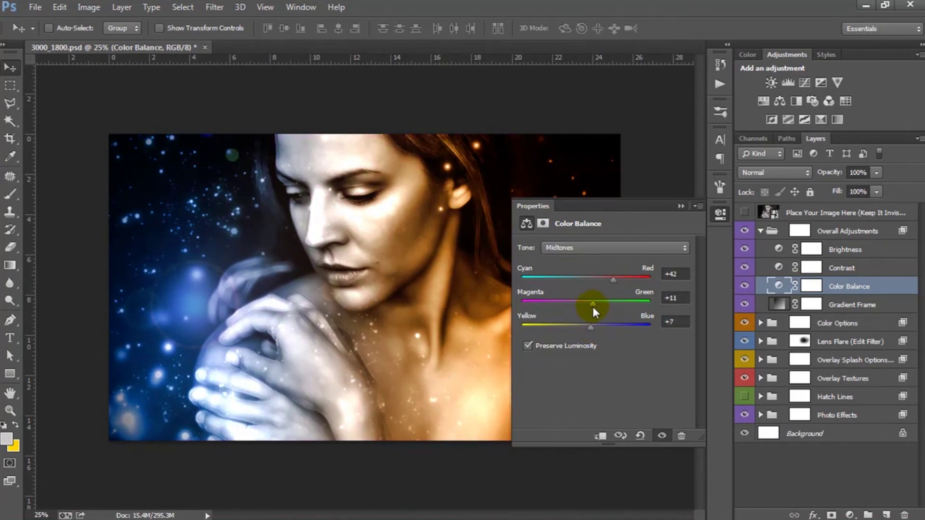
{"action": "left_click", "coordinate": [720, 214]}
Set the Contrast layer's Levels to 12, 0.49 and 230
{"action": "left_click", "coordinate": [786, 268]}
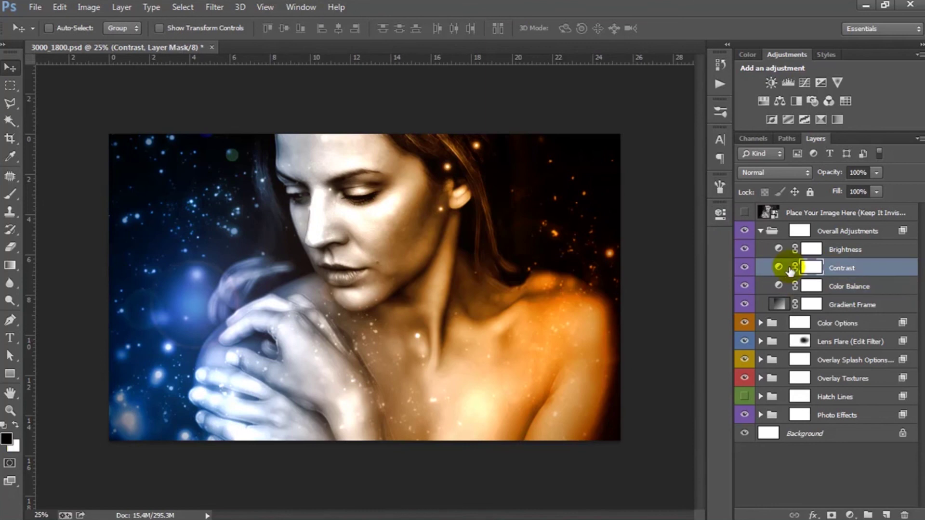
{"action": "double_click", "coordinate": [778, 268]}
{"action": "left_click_drag", "start_coordinate": [631, 345], "coordinate": [635, 340]}
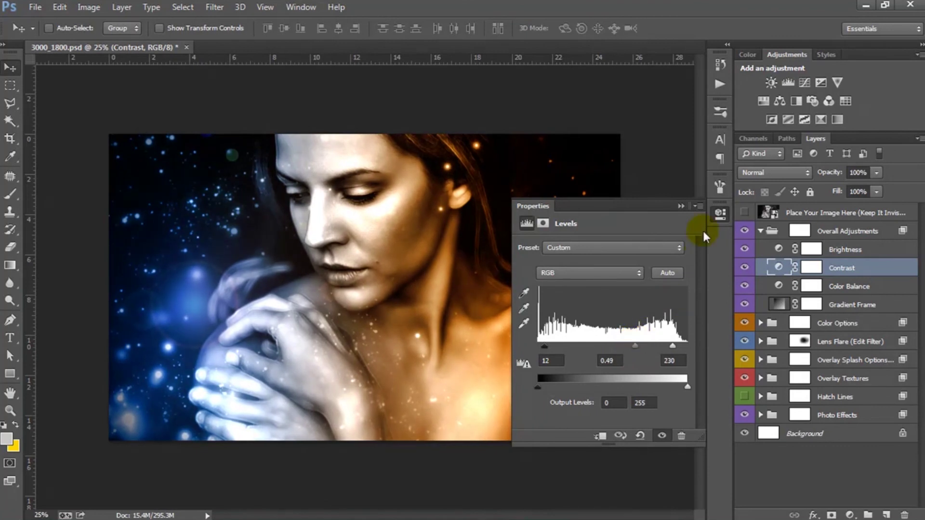
{"action": "left_click", "coordinate": [720, 213]}
Raise the Brightness adjustment to 25
{"action": "left_click", "coordinate": [800, 250]}
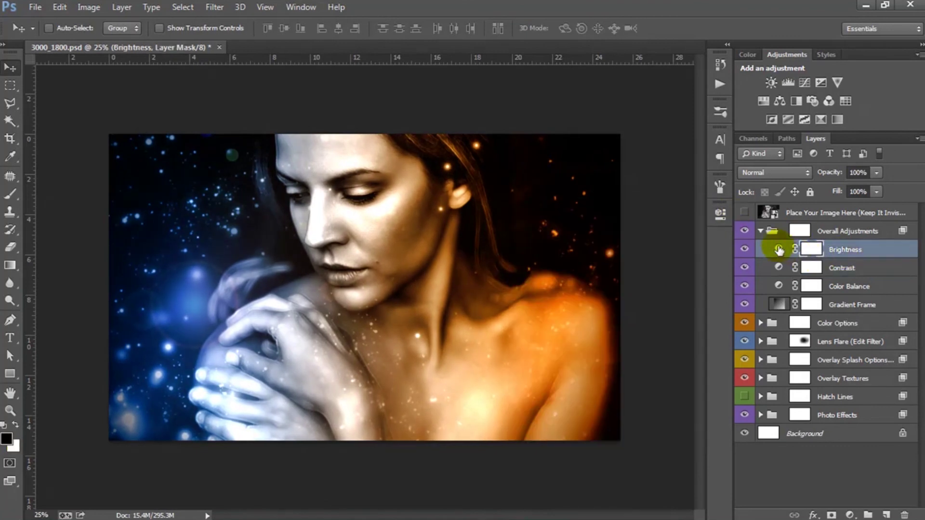
{"action": "double_click", "coordinate": [778, 249]}
{"action": "left_click_drag", "start_coordinate": [599, 286], "coordinate": [615, 282]}
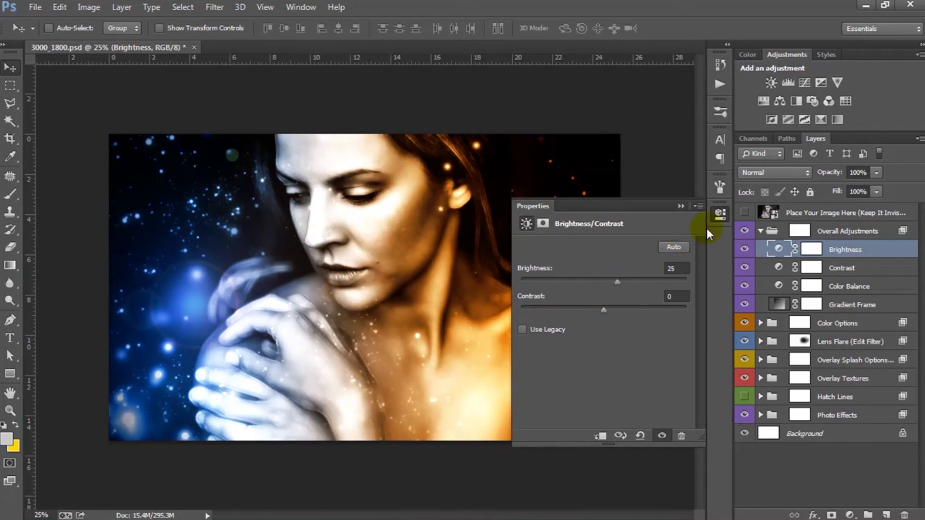
{"action": "left_click", "coordinate": [718, 216]}
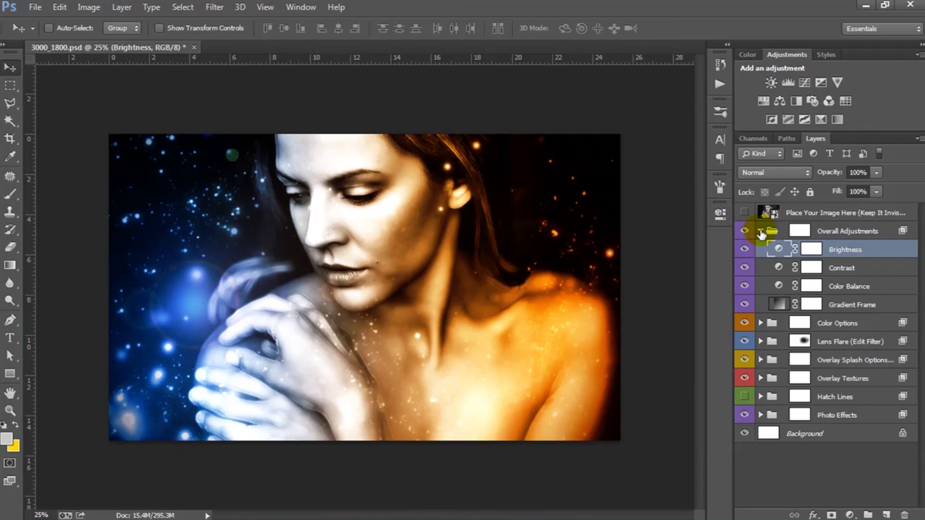
Collapse the Overall Adjustments group in the Layers panel
{"action": "left_click", "coordinate": [761, 231]}
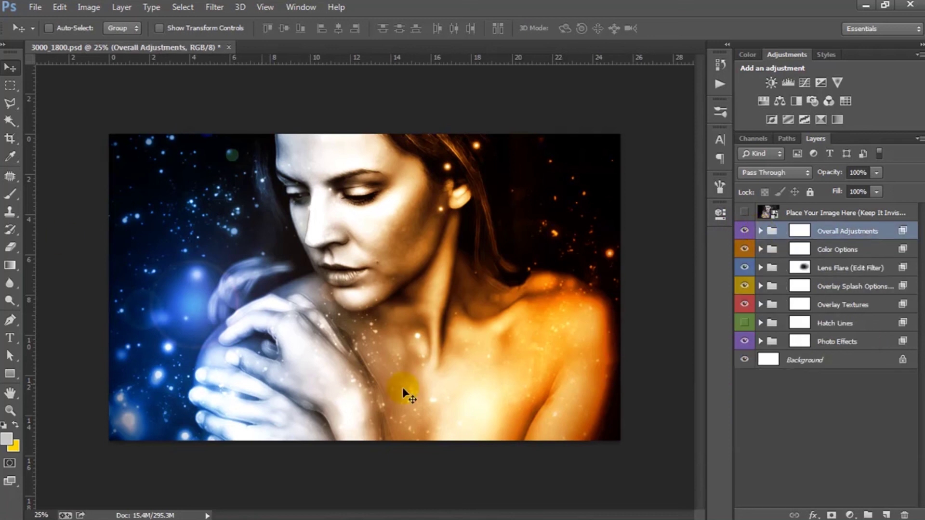